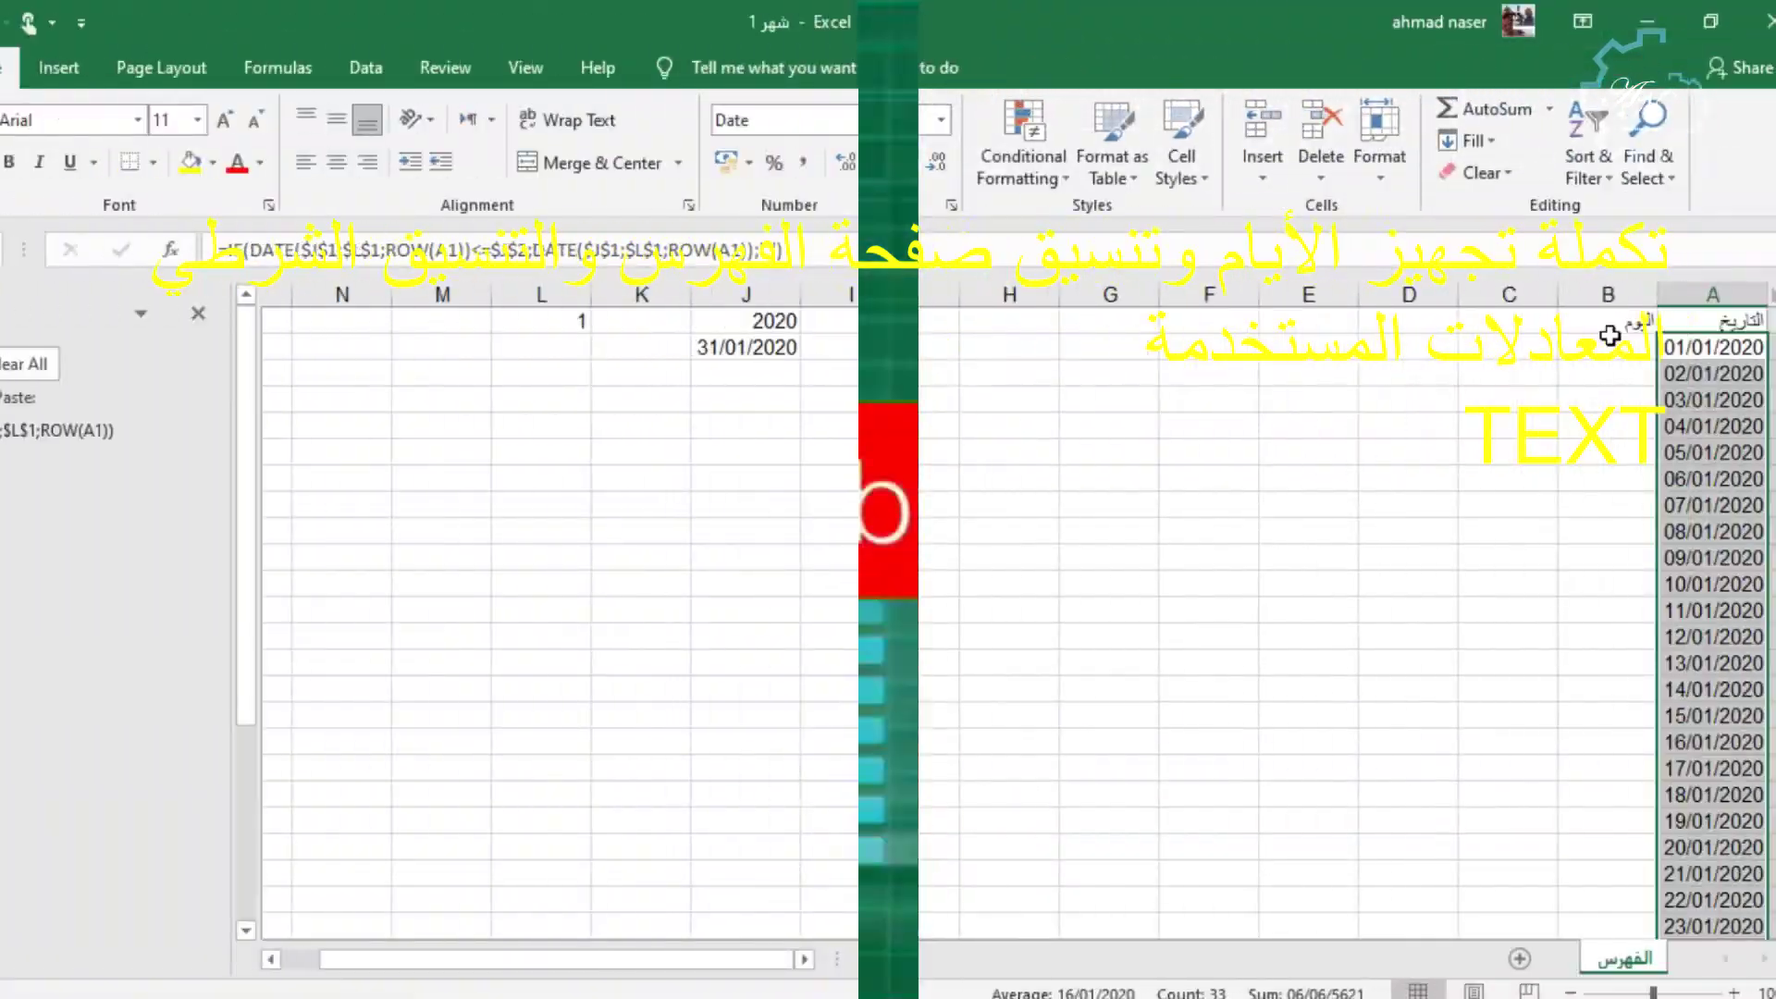
# Enter =TEXT(A2;"dddd") in B2 to show the weekday name of the first date.
pyautogui.write('=')
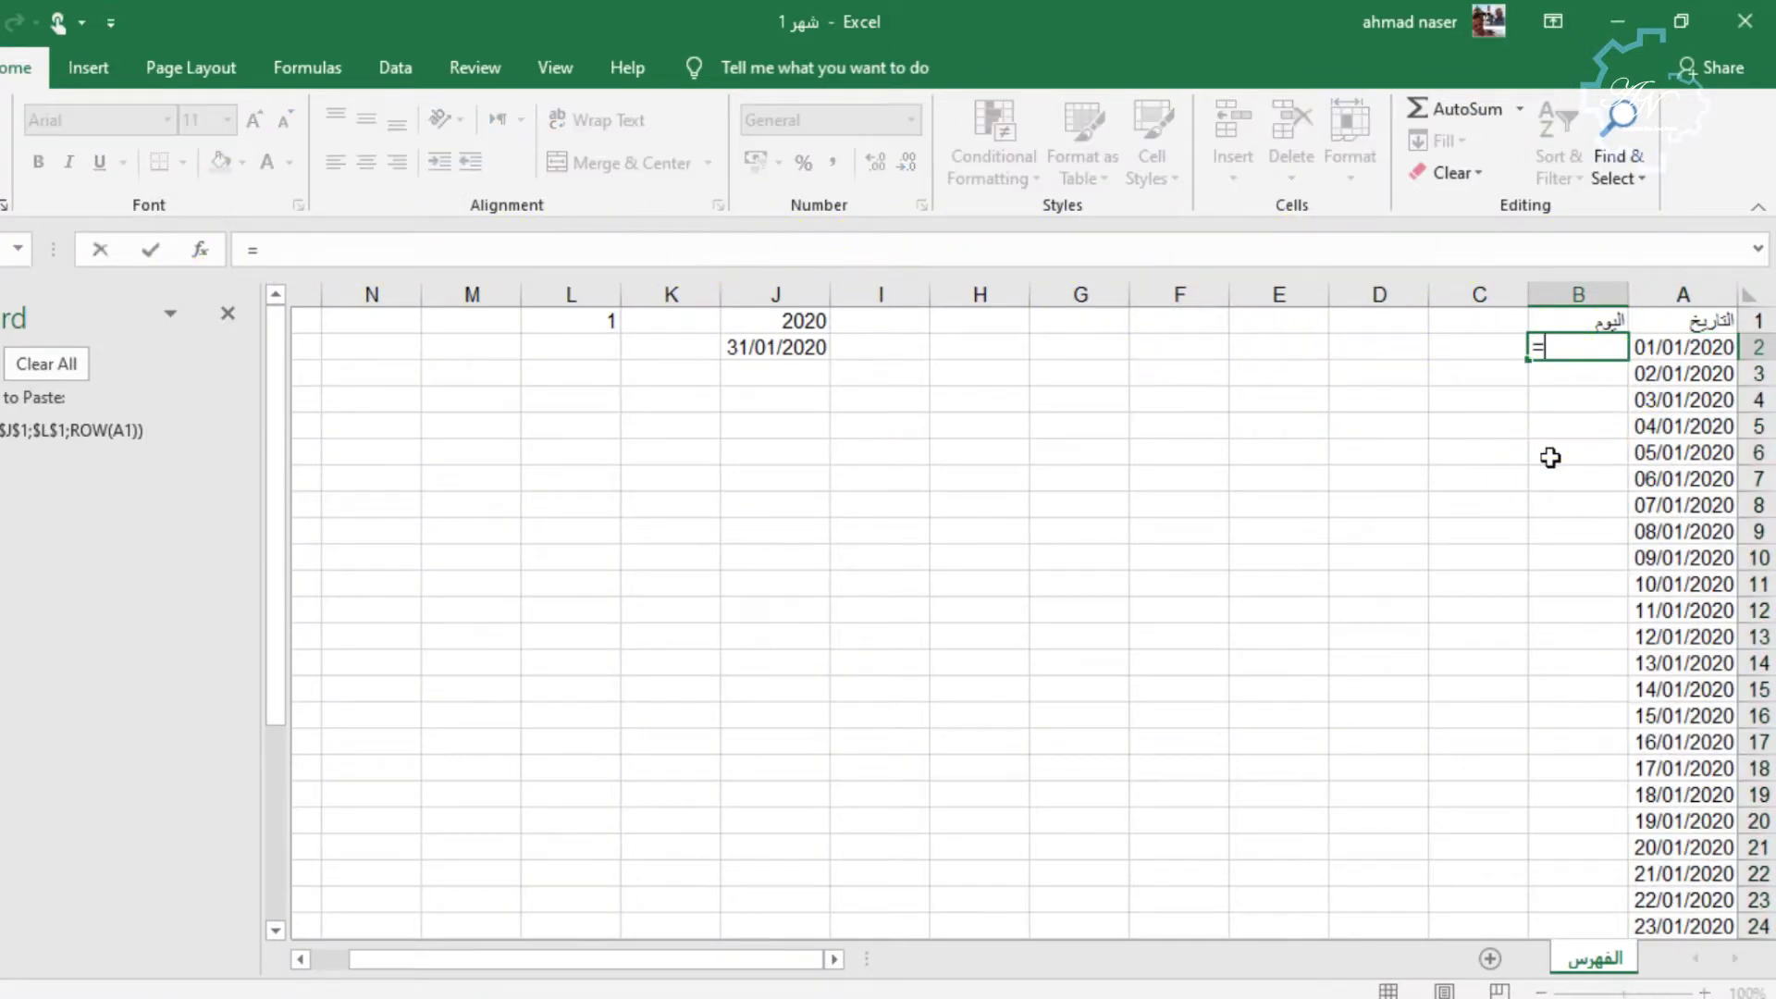
pyautogui.write('tex')
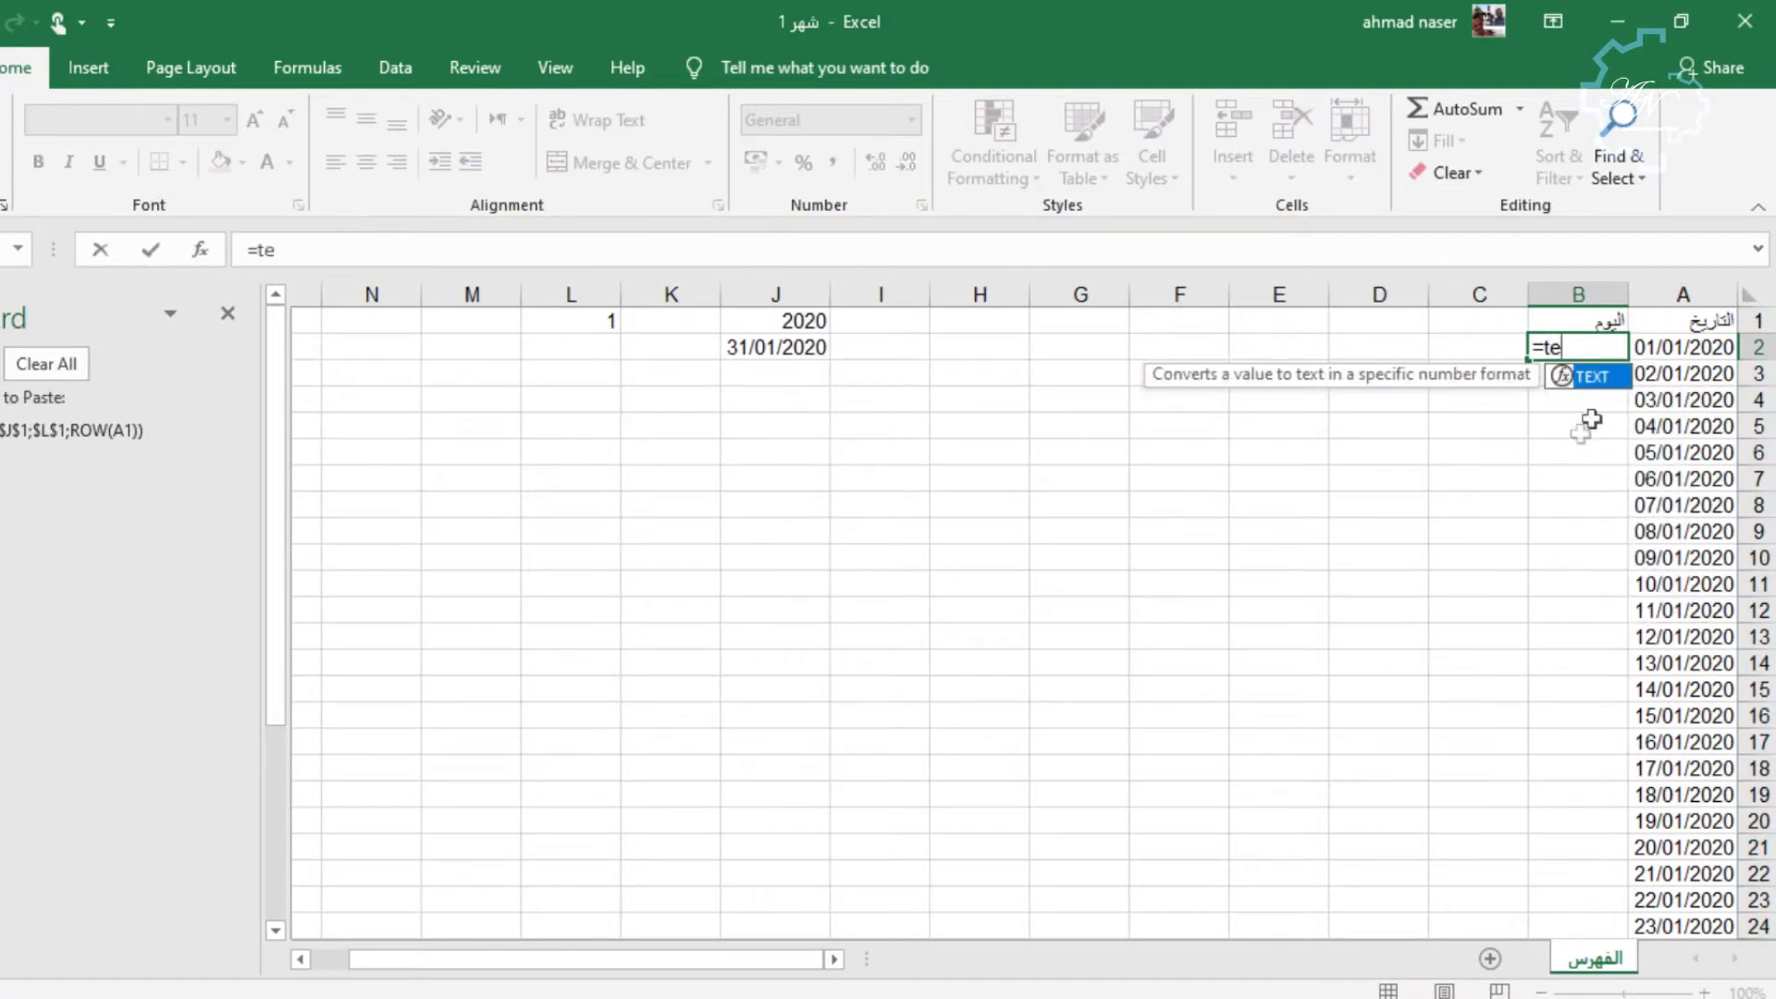
pyautogui.press('Tab')
pyautogui.press('Right')
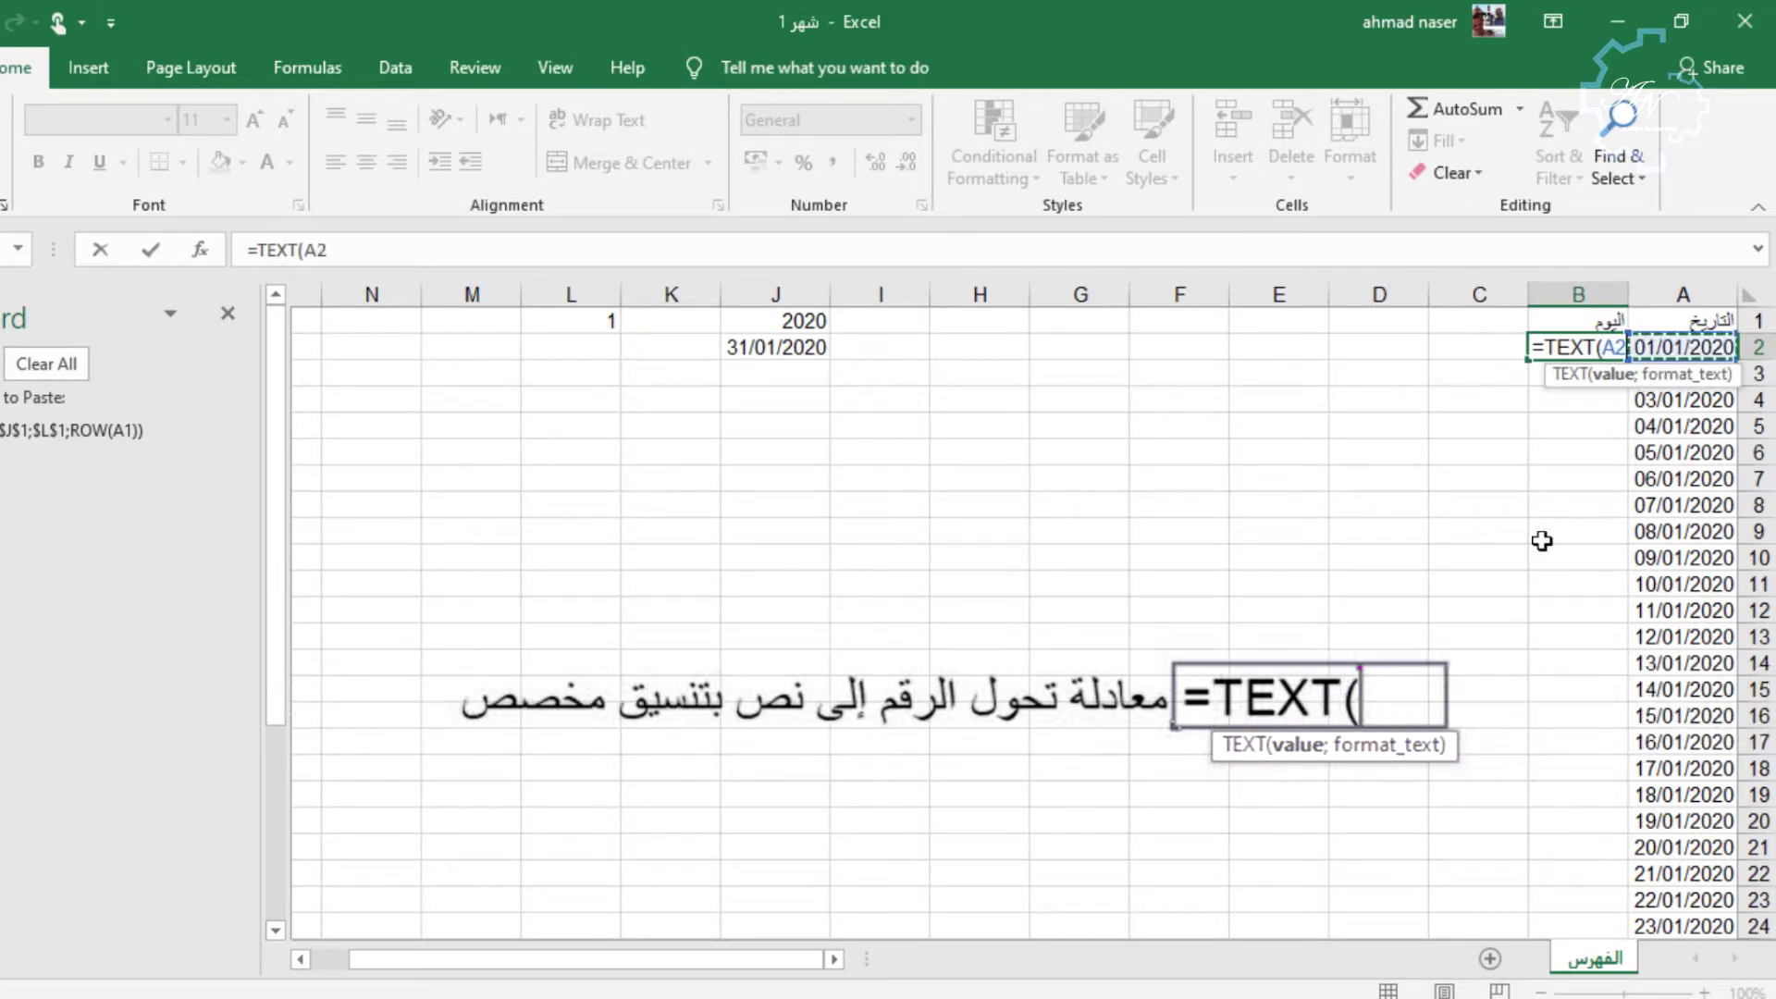
pyautogui.write(';')
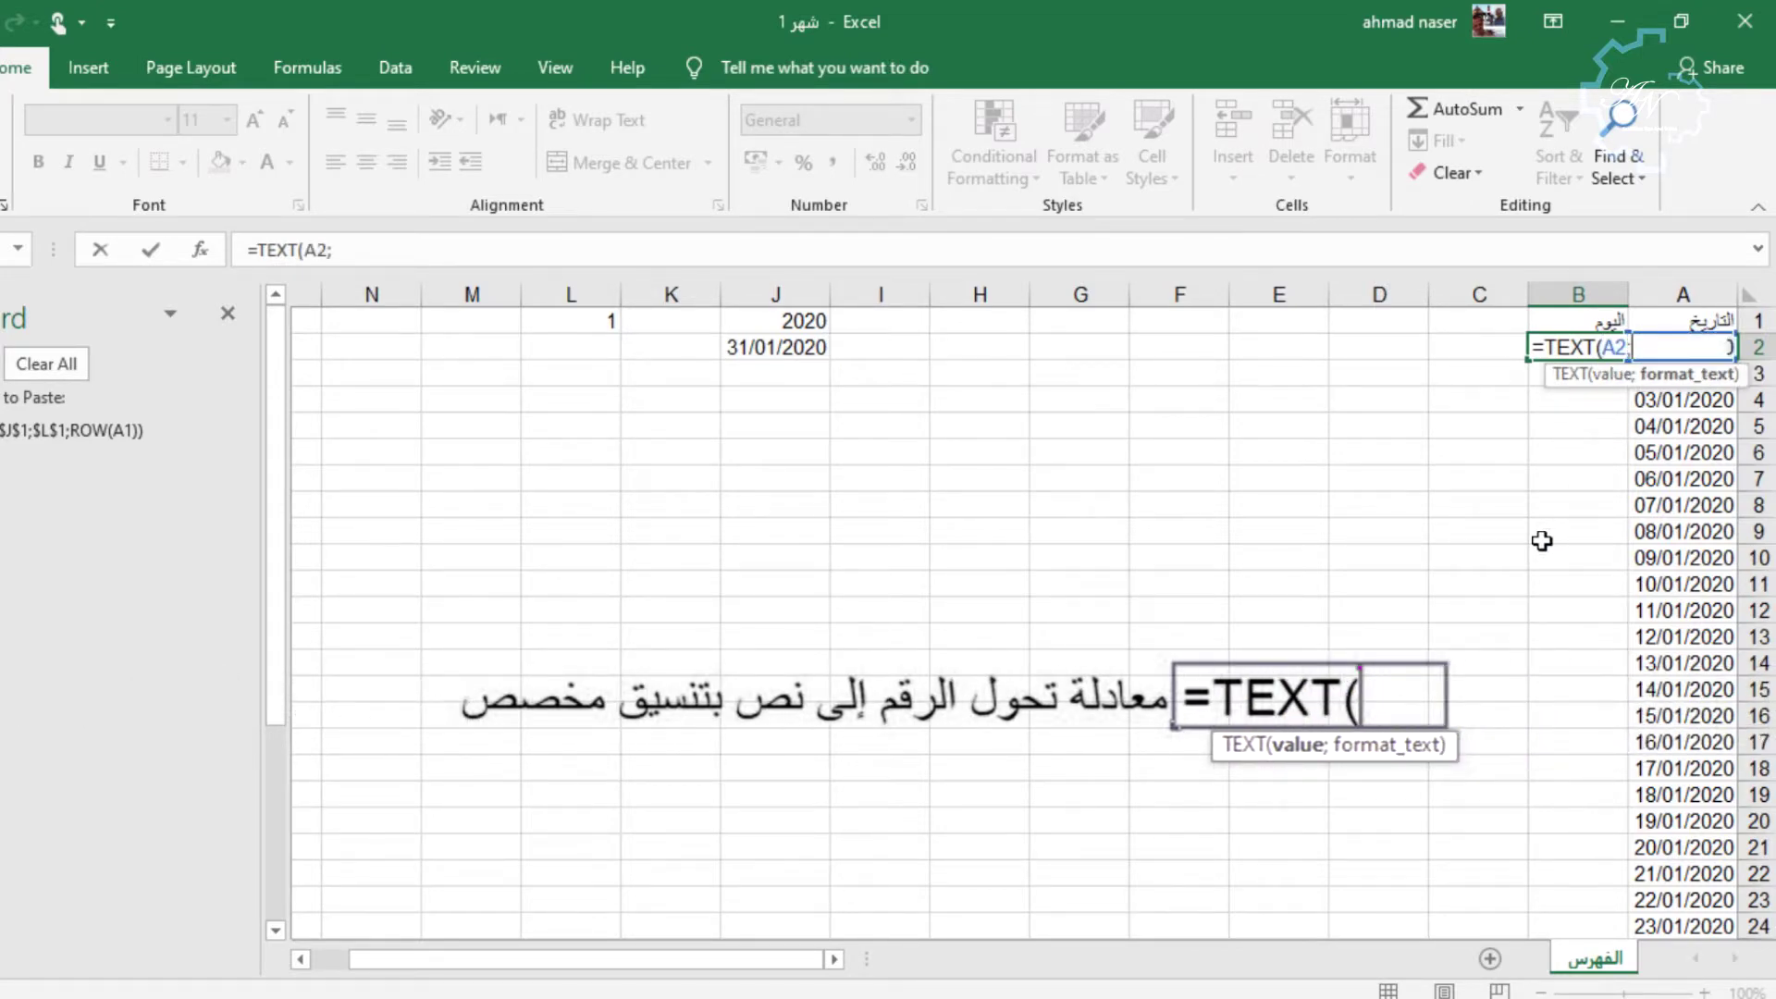
pyautogui.write('"dddd')
pyautogui.press('Return')
# Fill the weekday formula down column B through row 32.
pyautogui.click(1582, 349)
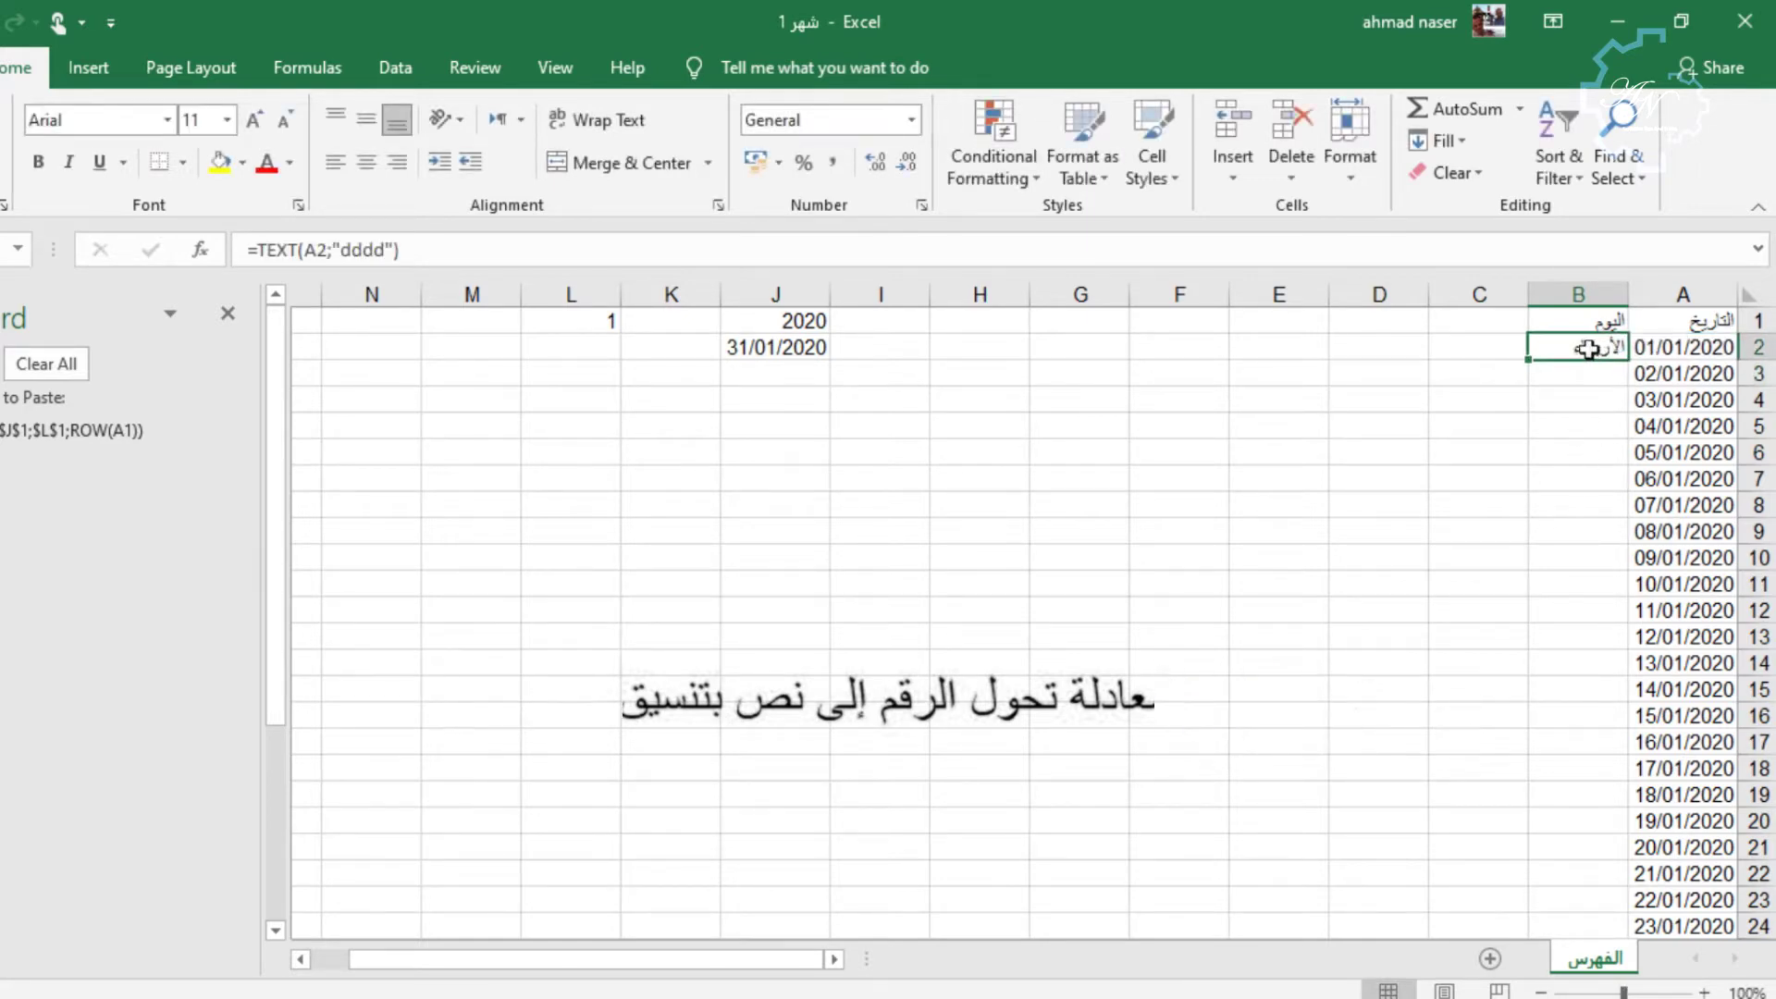
pyautogui.doubleClick(1527, 361)
pyautogui.scroll(-9, 1570, 602)
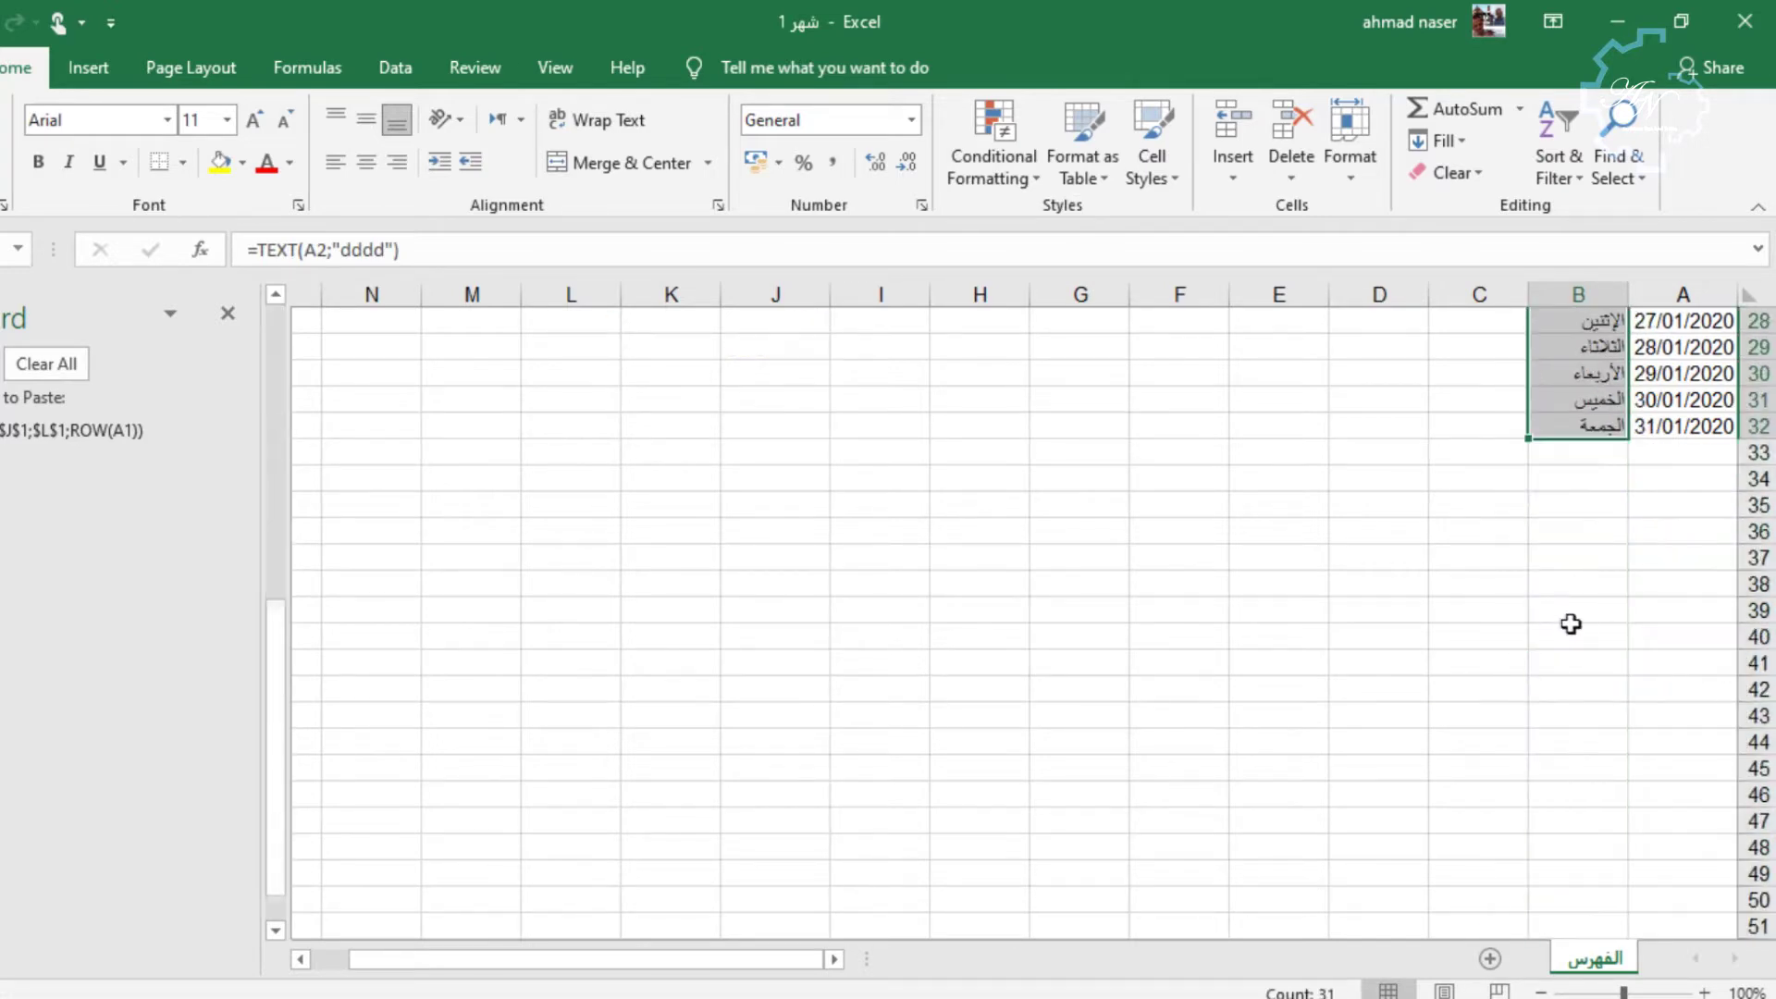
pyautogui.scroll(2, 1558, 623)
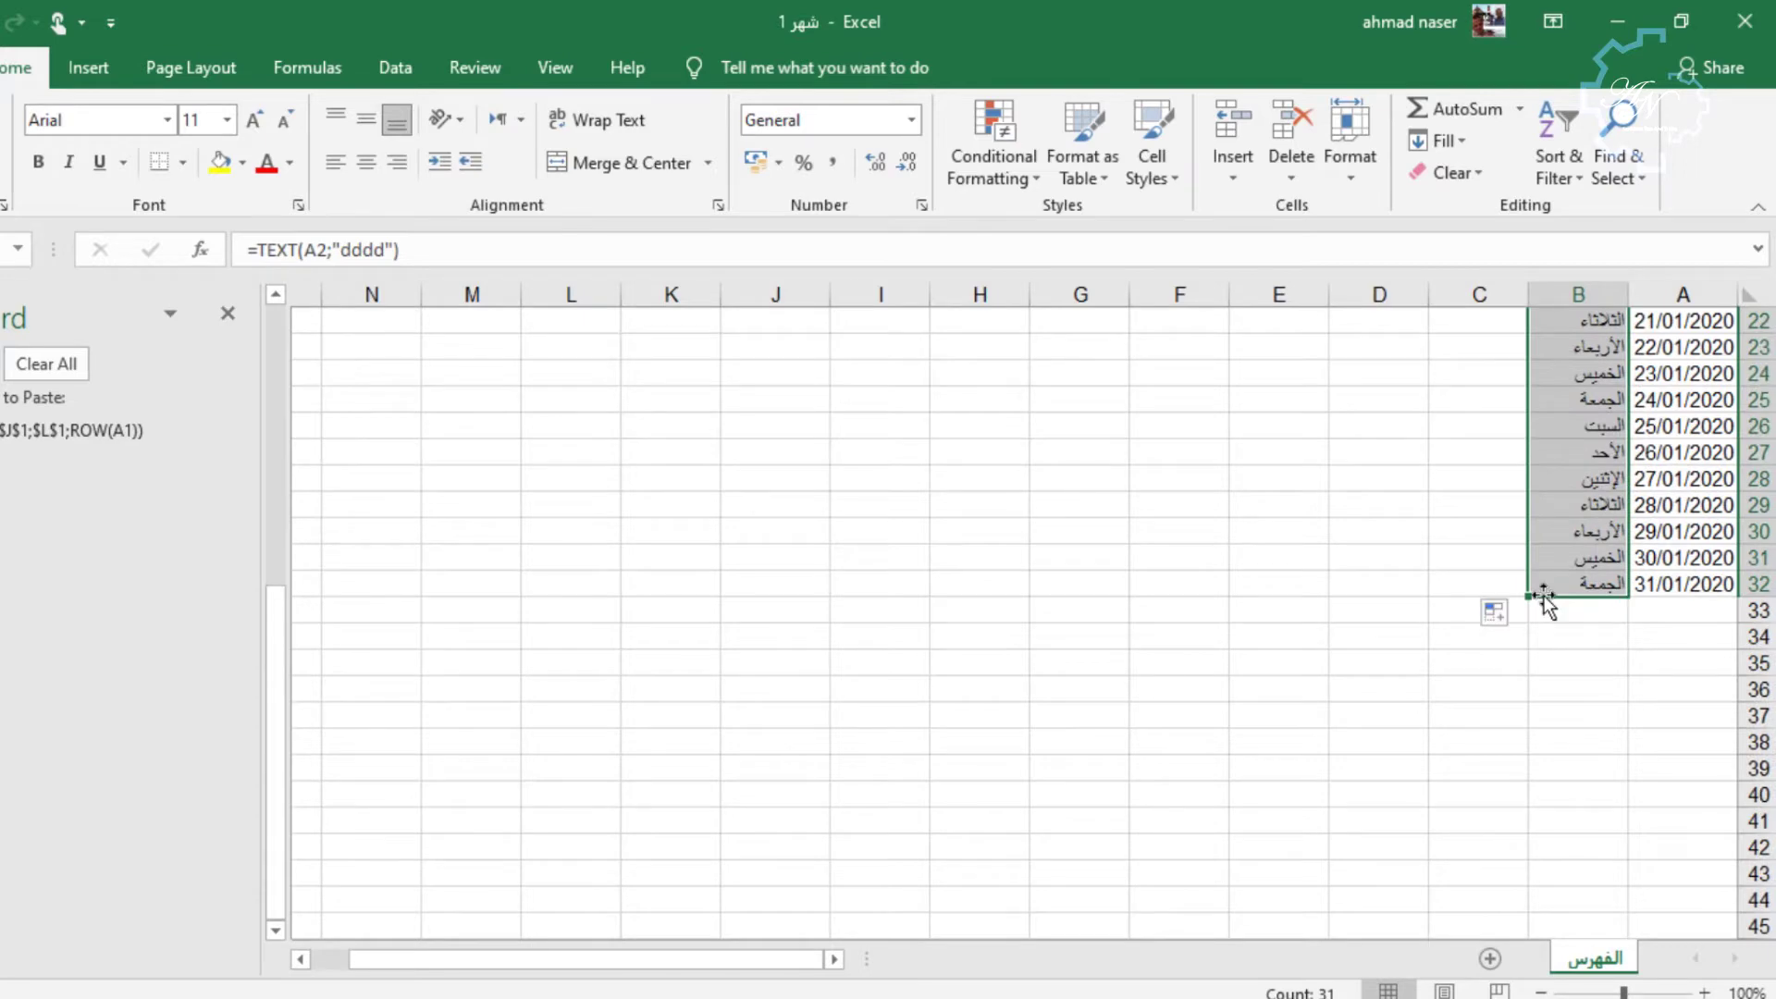
pyautogui.scroll(4, 1560, 586)
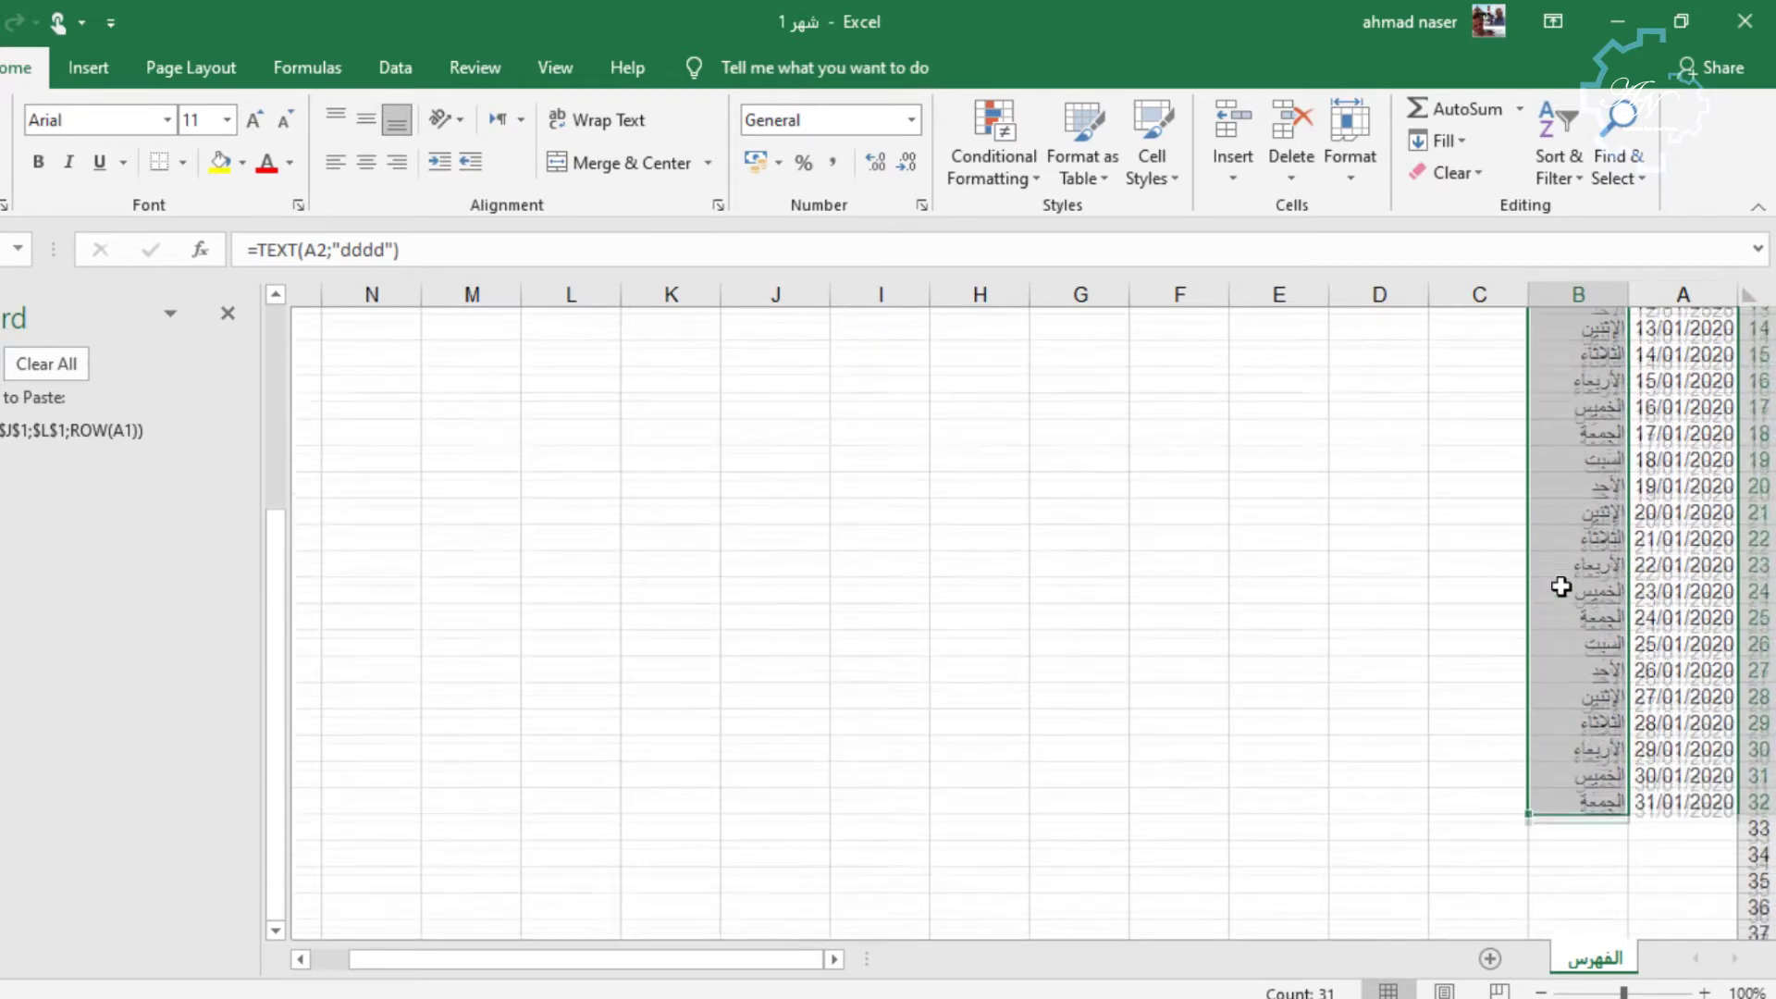
pyautogui.scroll(3, 1561, 586)
pyautogui.click(1503, 324)
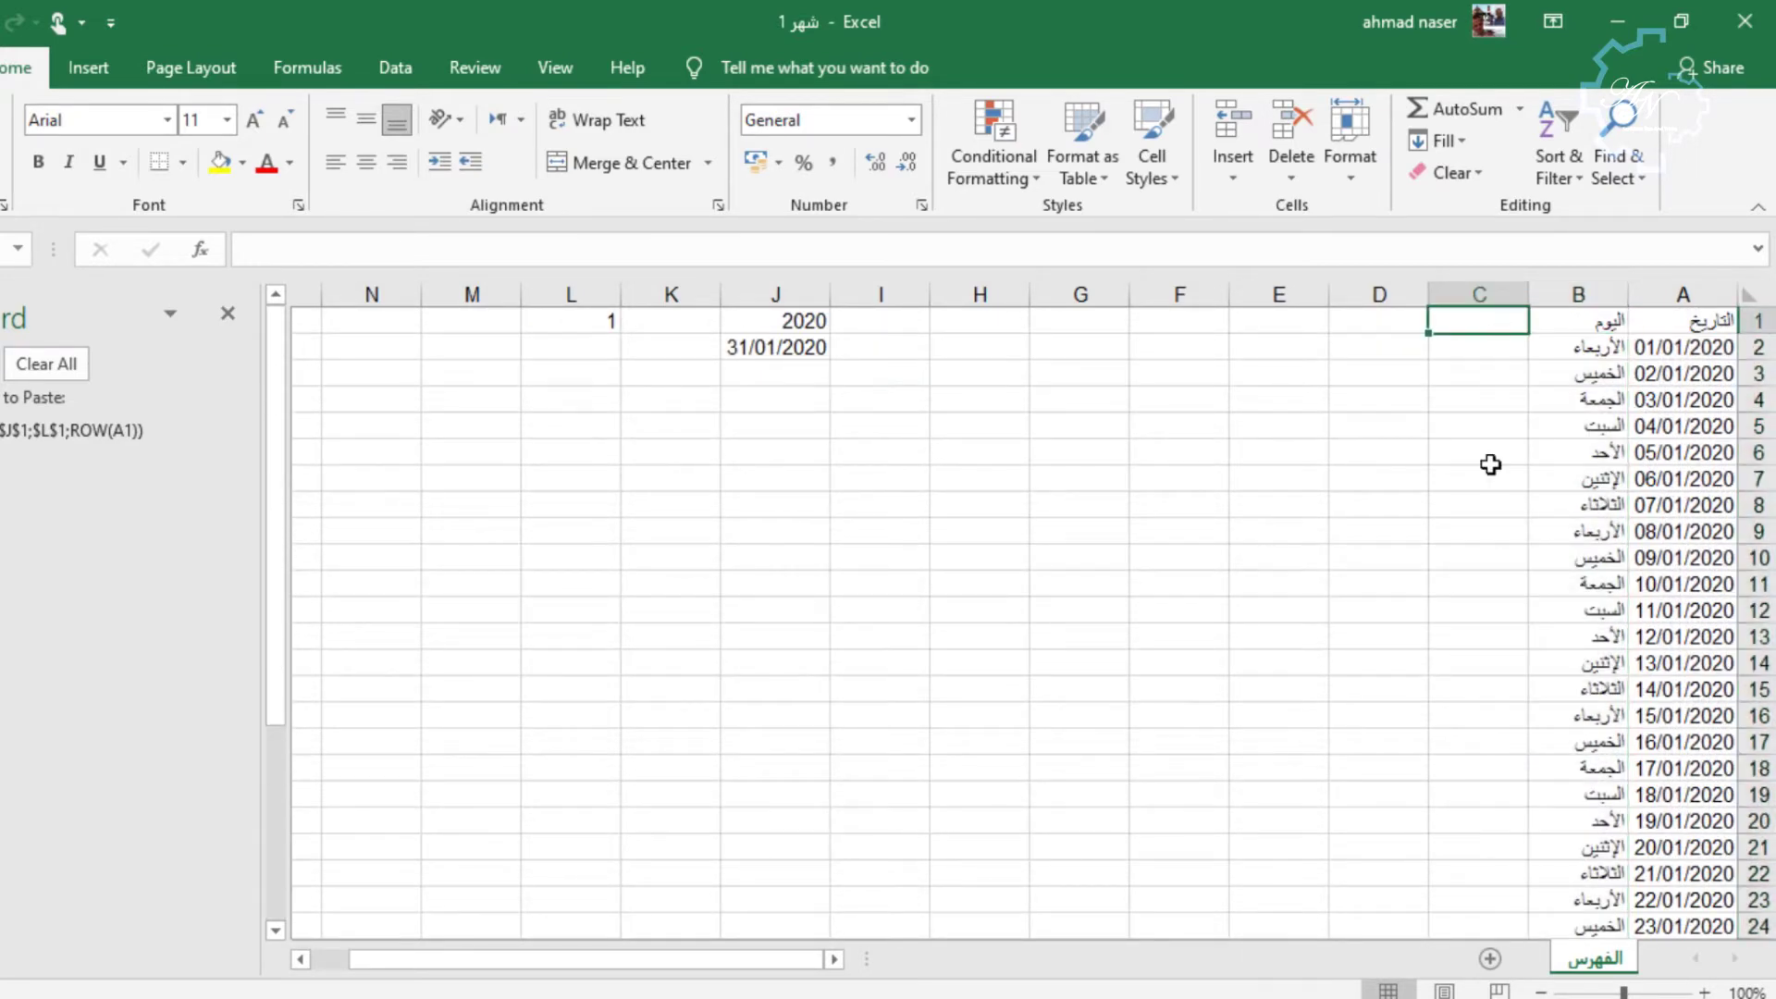
# Enter the headers المقبوضات, المدفوعات and الرصيد in C1, D1 and E1.
pyautogui.press('F2')
pyautogui.write('المقبوضات')
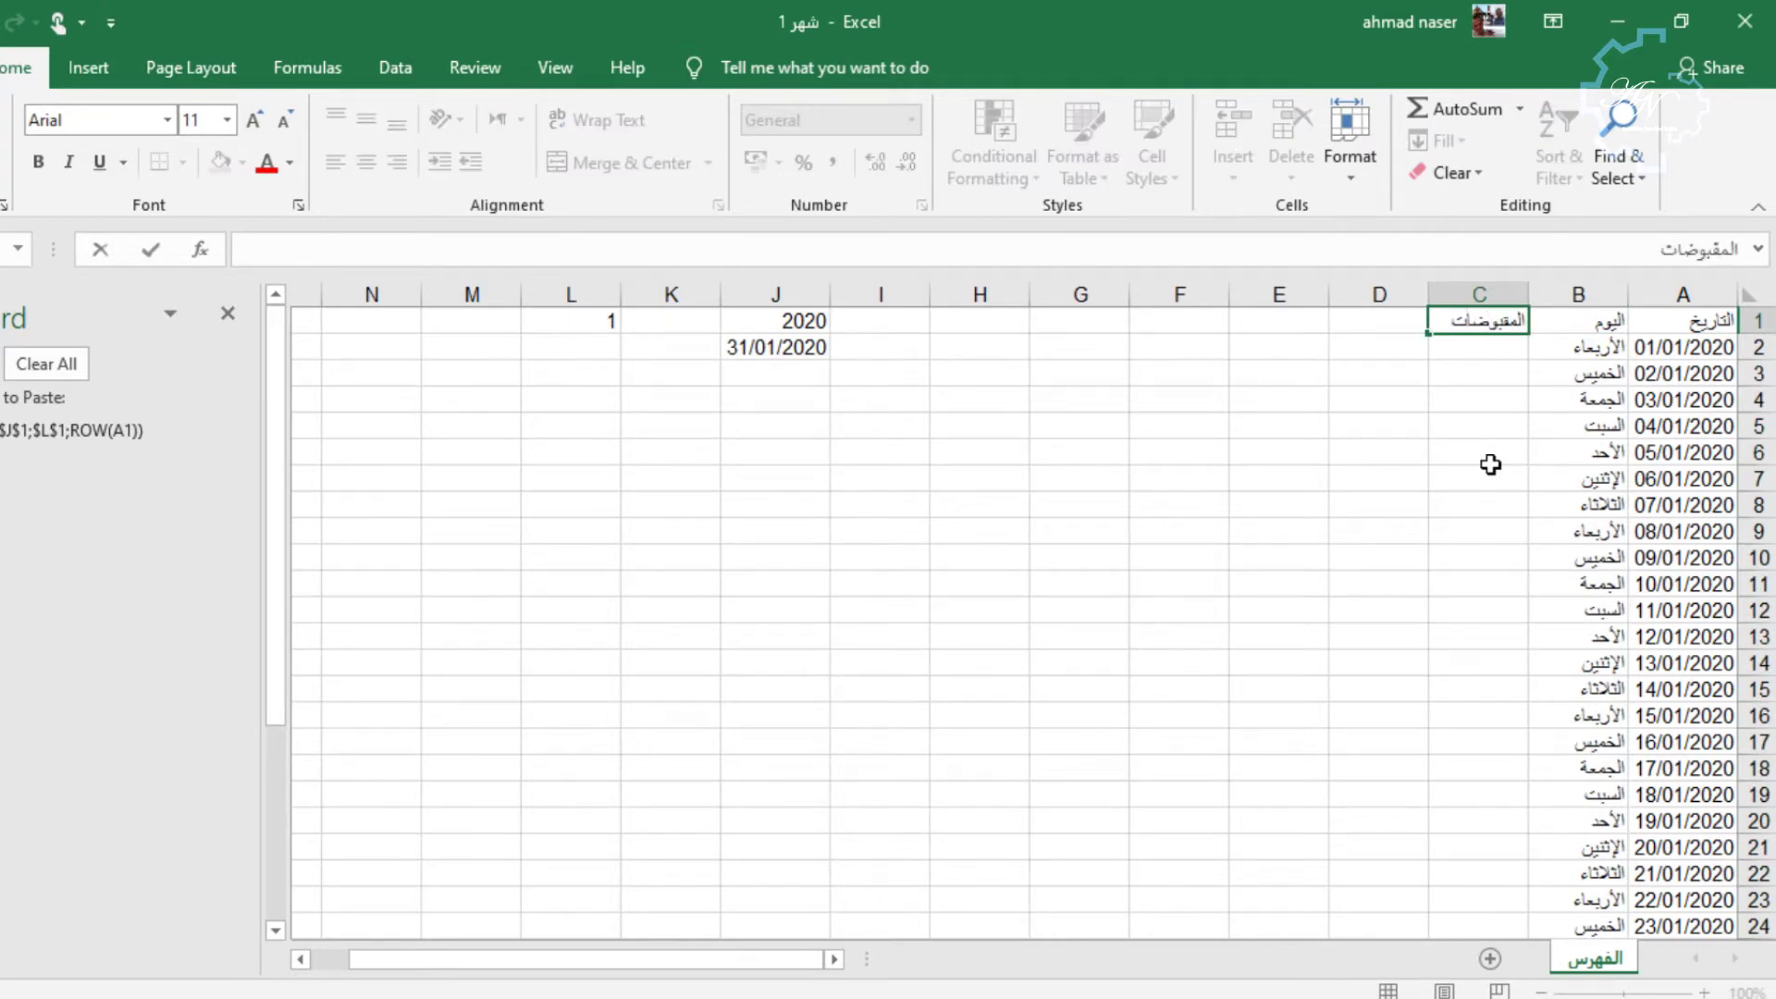
pyautogui.press('Tab')
pyautogui.write('ال')
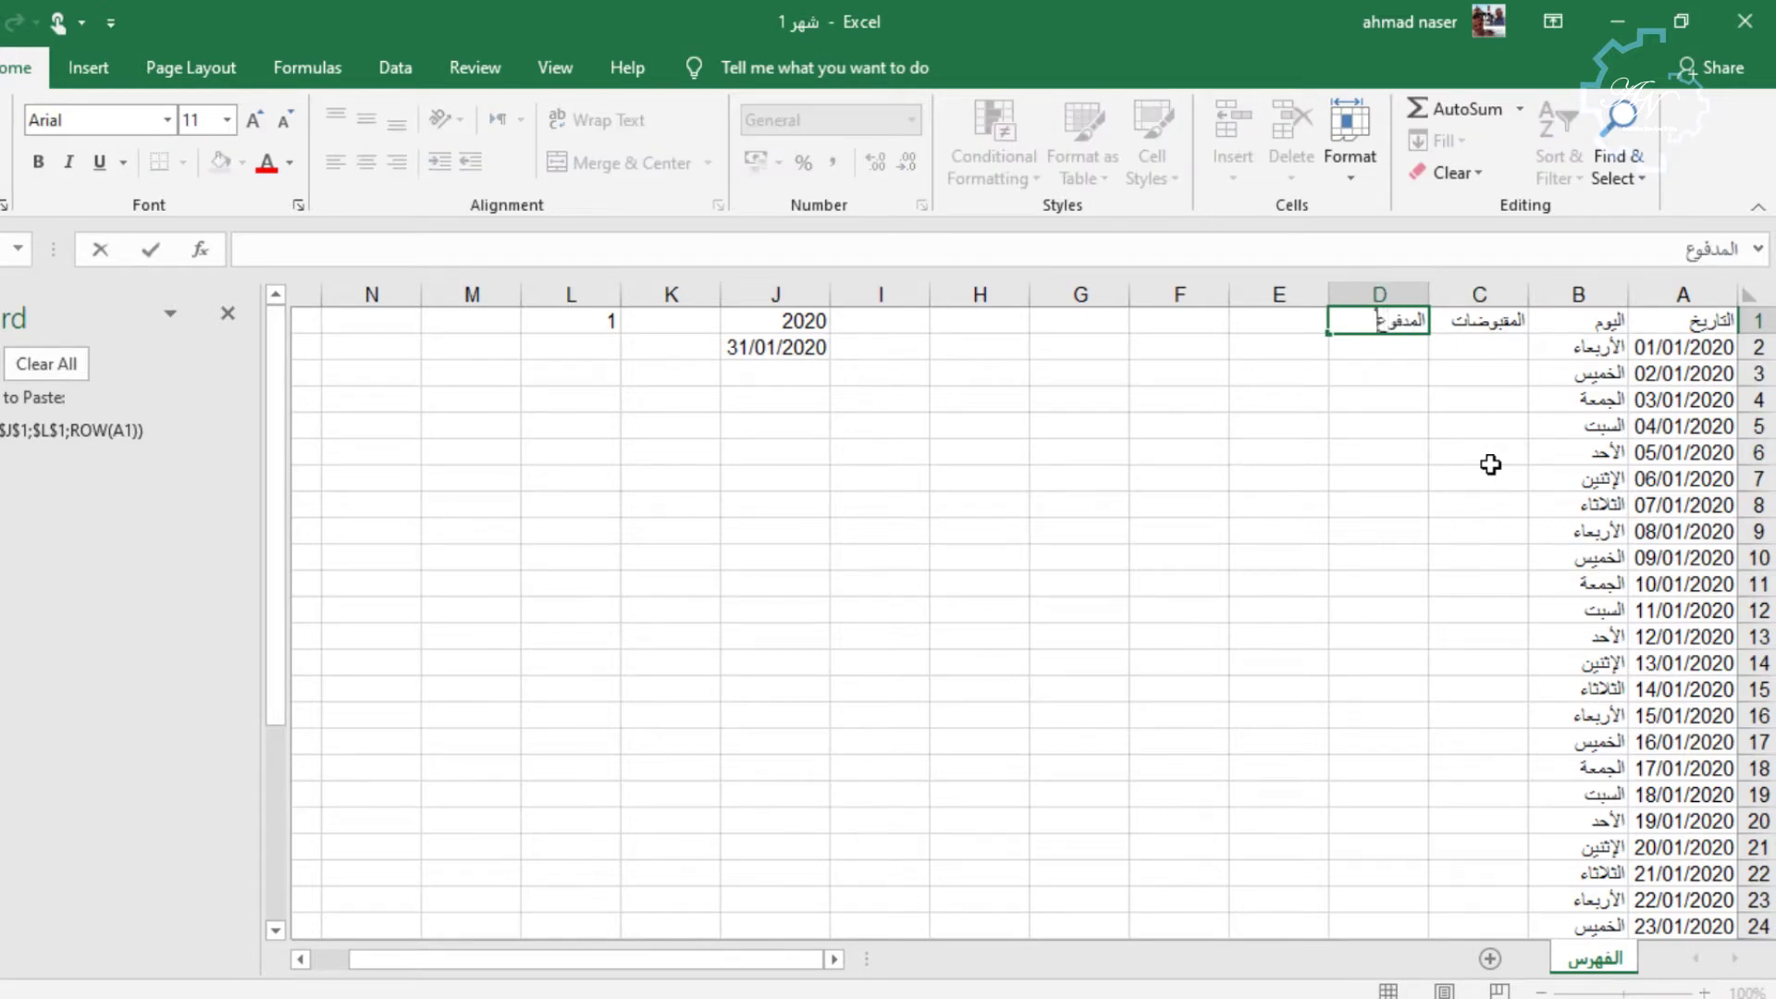
pyautogui.press('Tab')
pyautogui.write('ال')
pyautogui.press('Return')
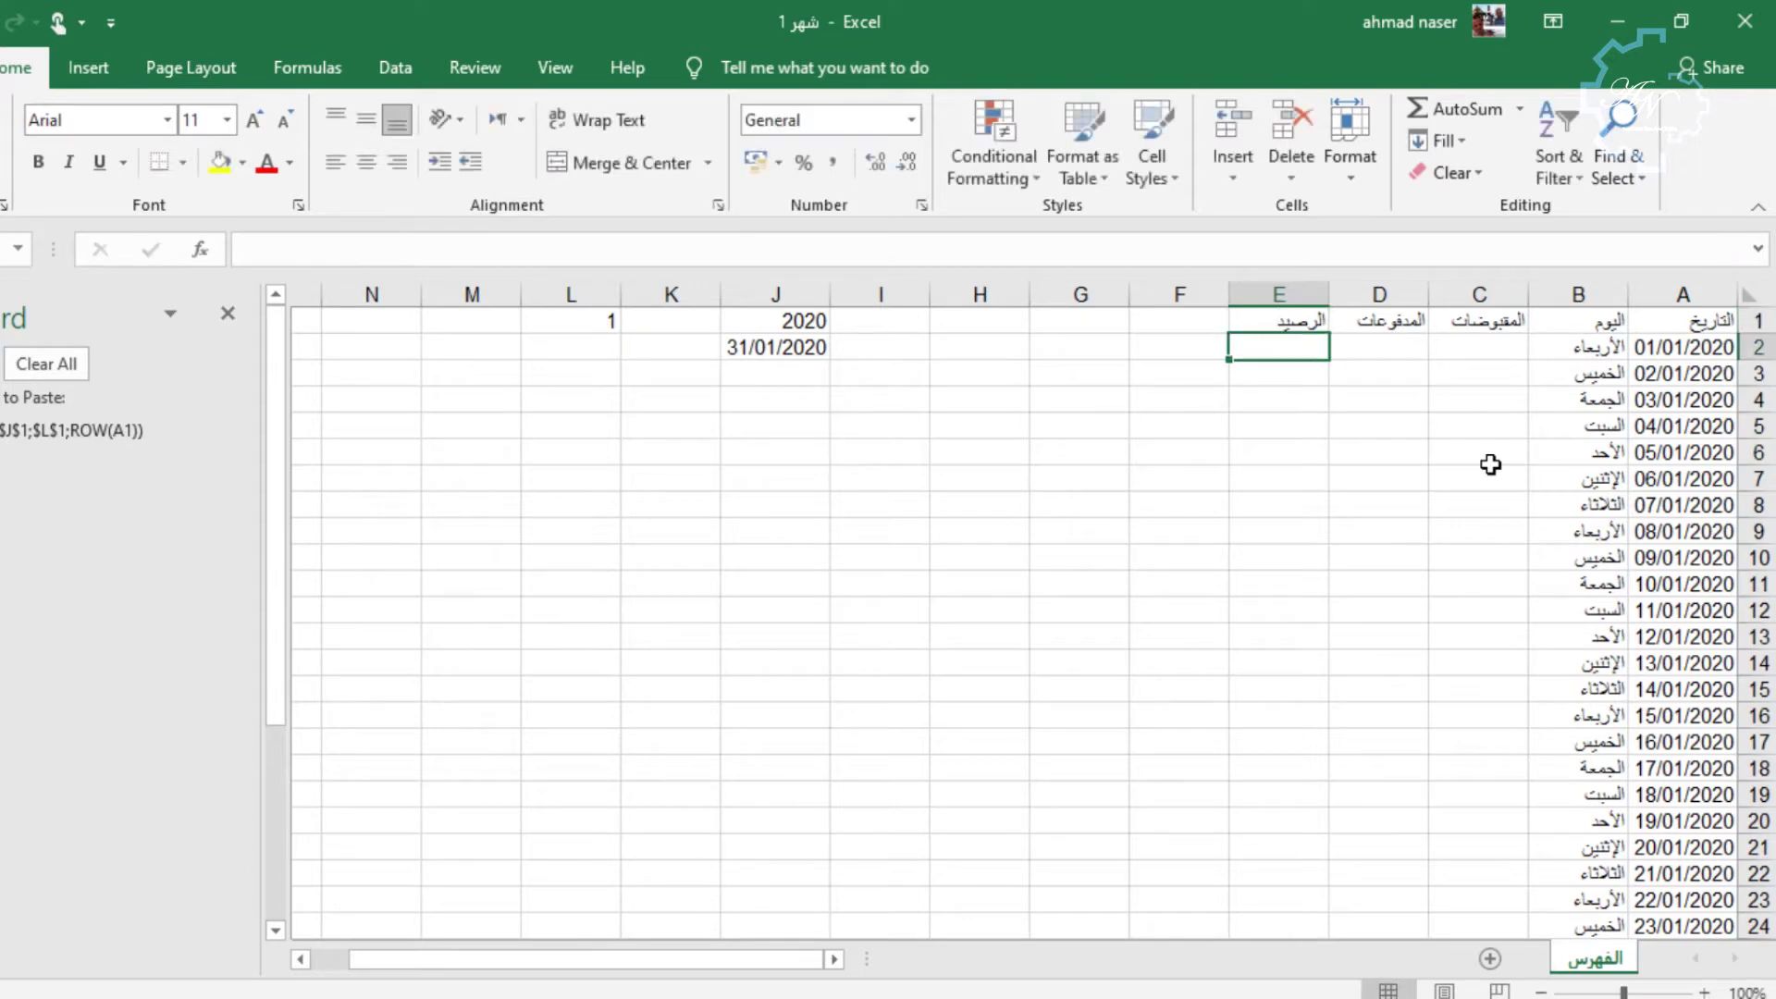
pyautogui.moveTo(1684, 321)
pyautogui.mouseDown()
pyautogui.moveTo(1578, 326)
pyautogui.moveTo(1591, 289)
pyautogui.moveTo(1626, 292)
pyautogui.moveTo(1584, 290)
pyautogui.mouseUp()
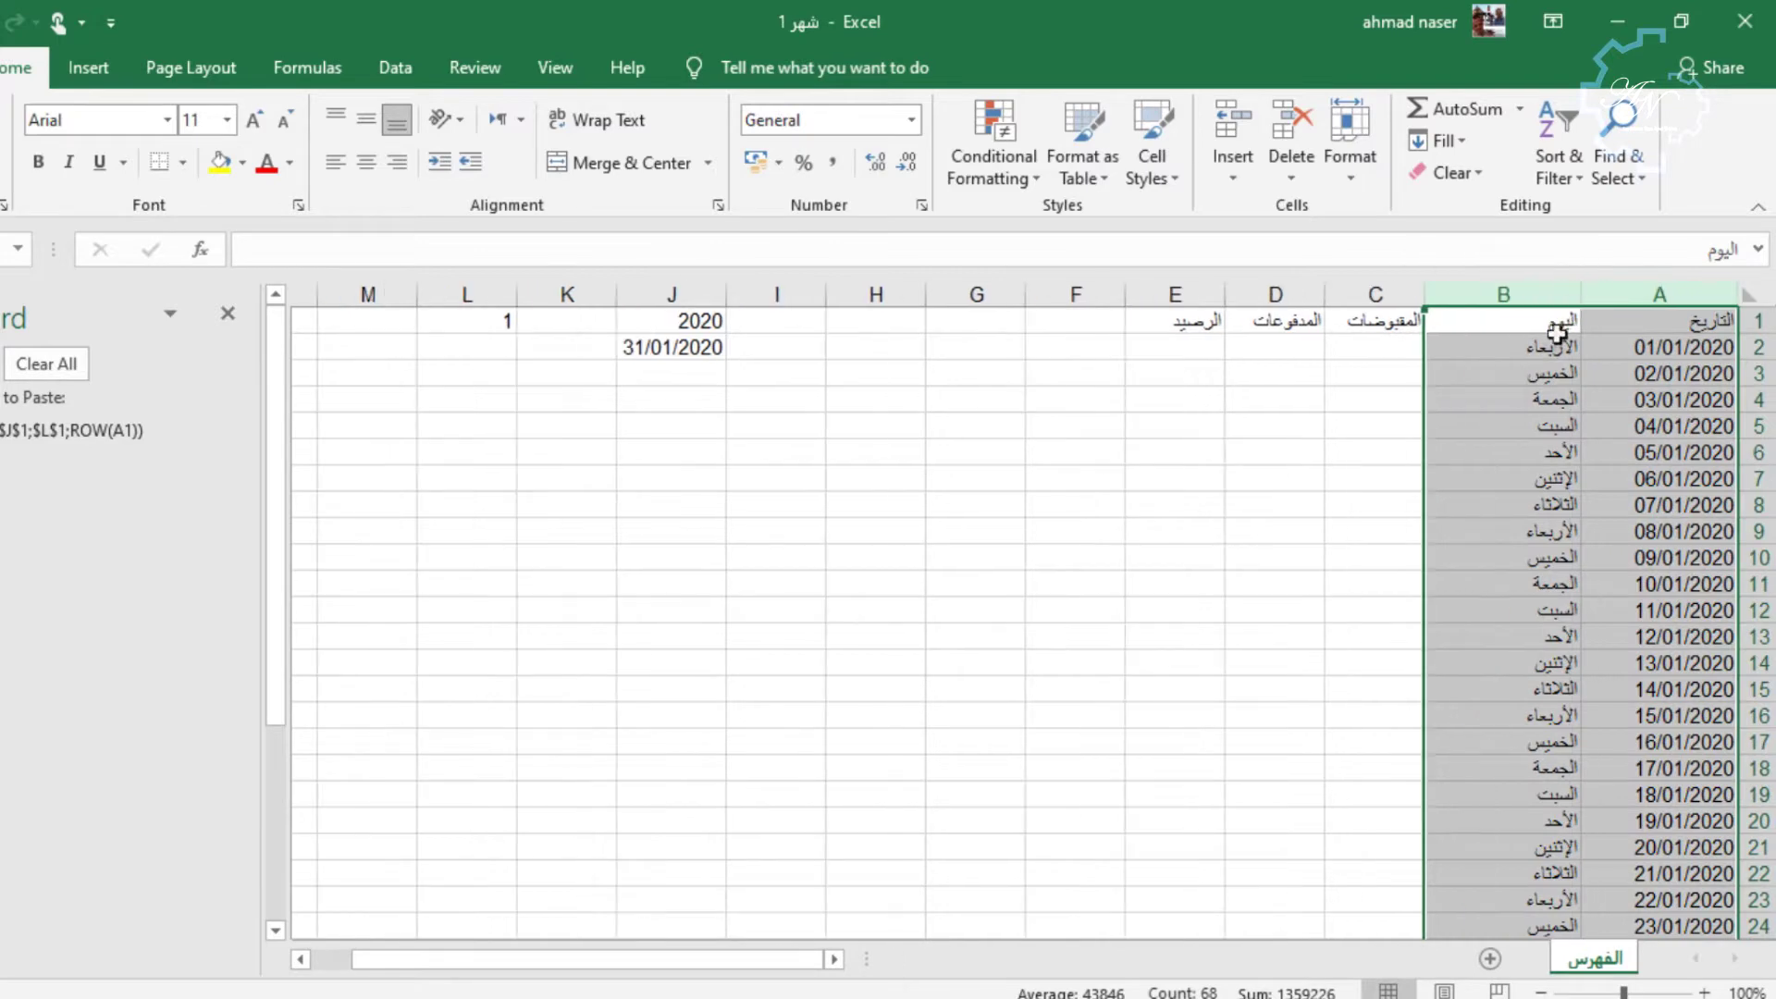
# Widen columns C to E together to about double their width.
pyautogui.moveTo(1399, 294); pyautogui.dragTo(1182, 292)
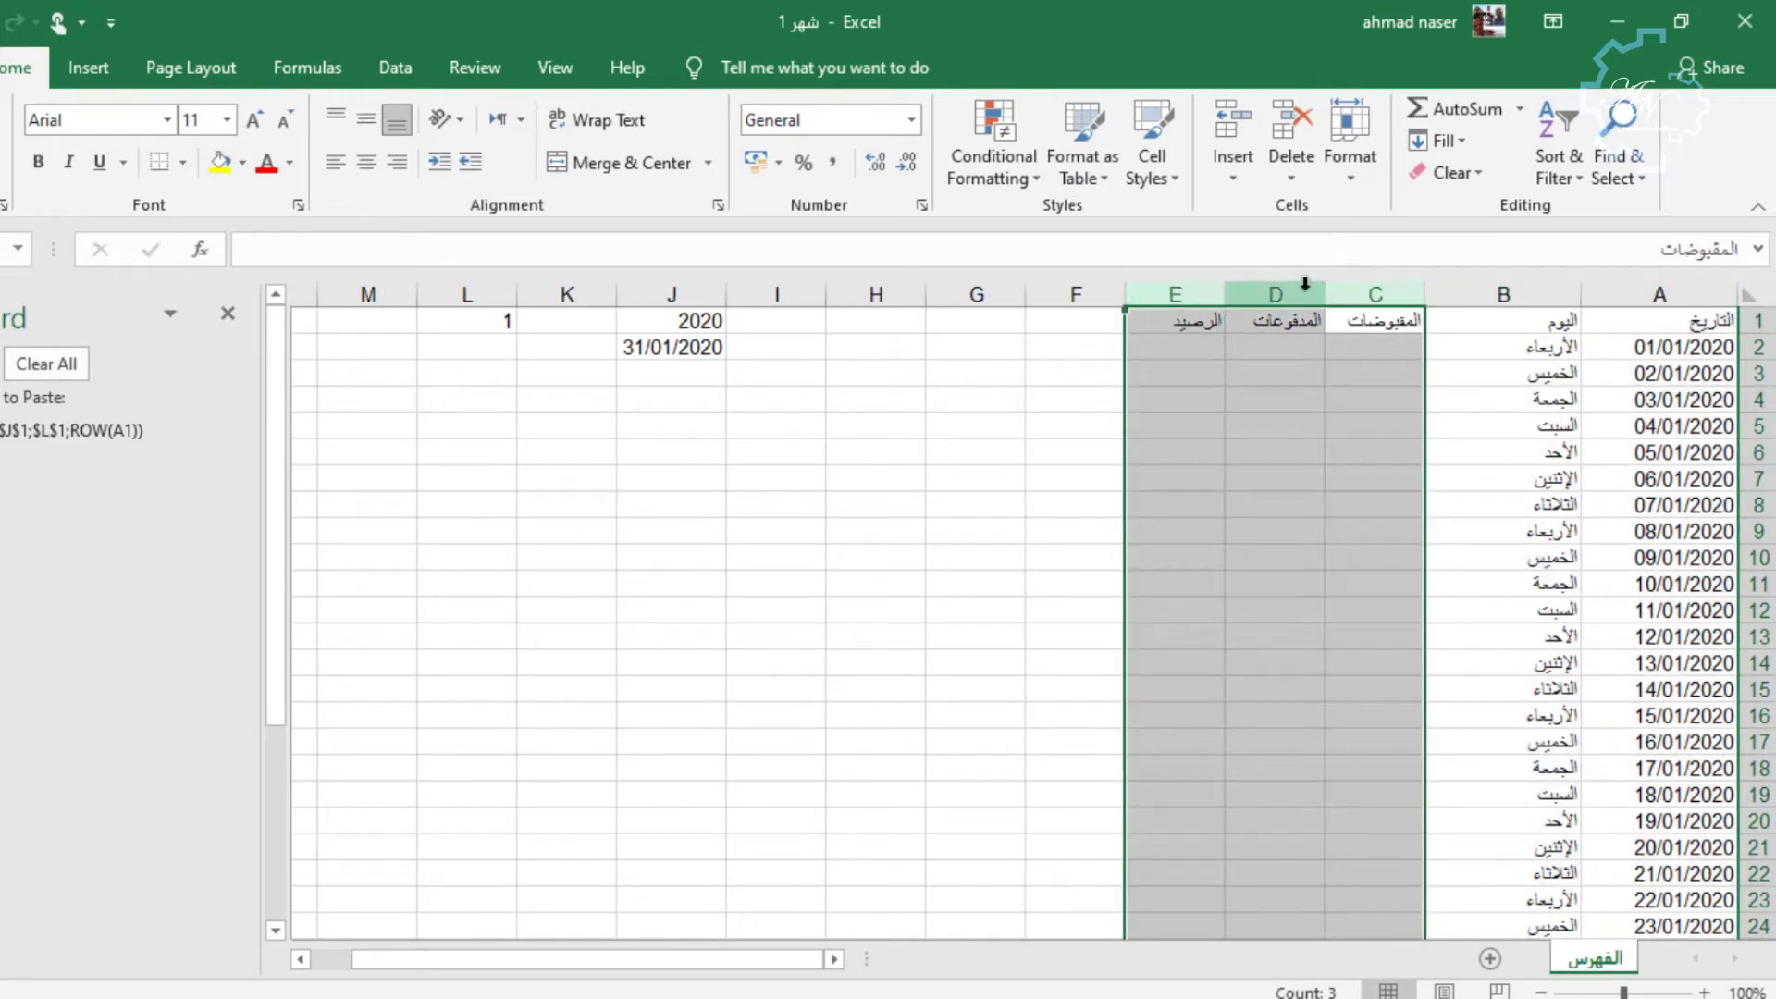
pyautogui.moveTo(1324, 295); pyautogui.dragTo(1214, 294)
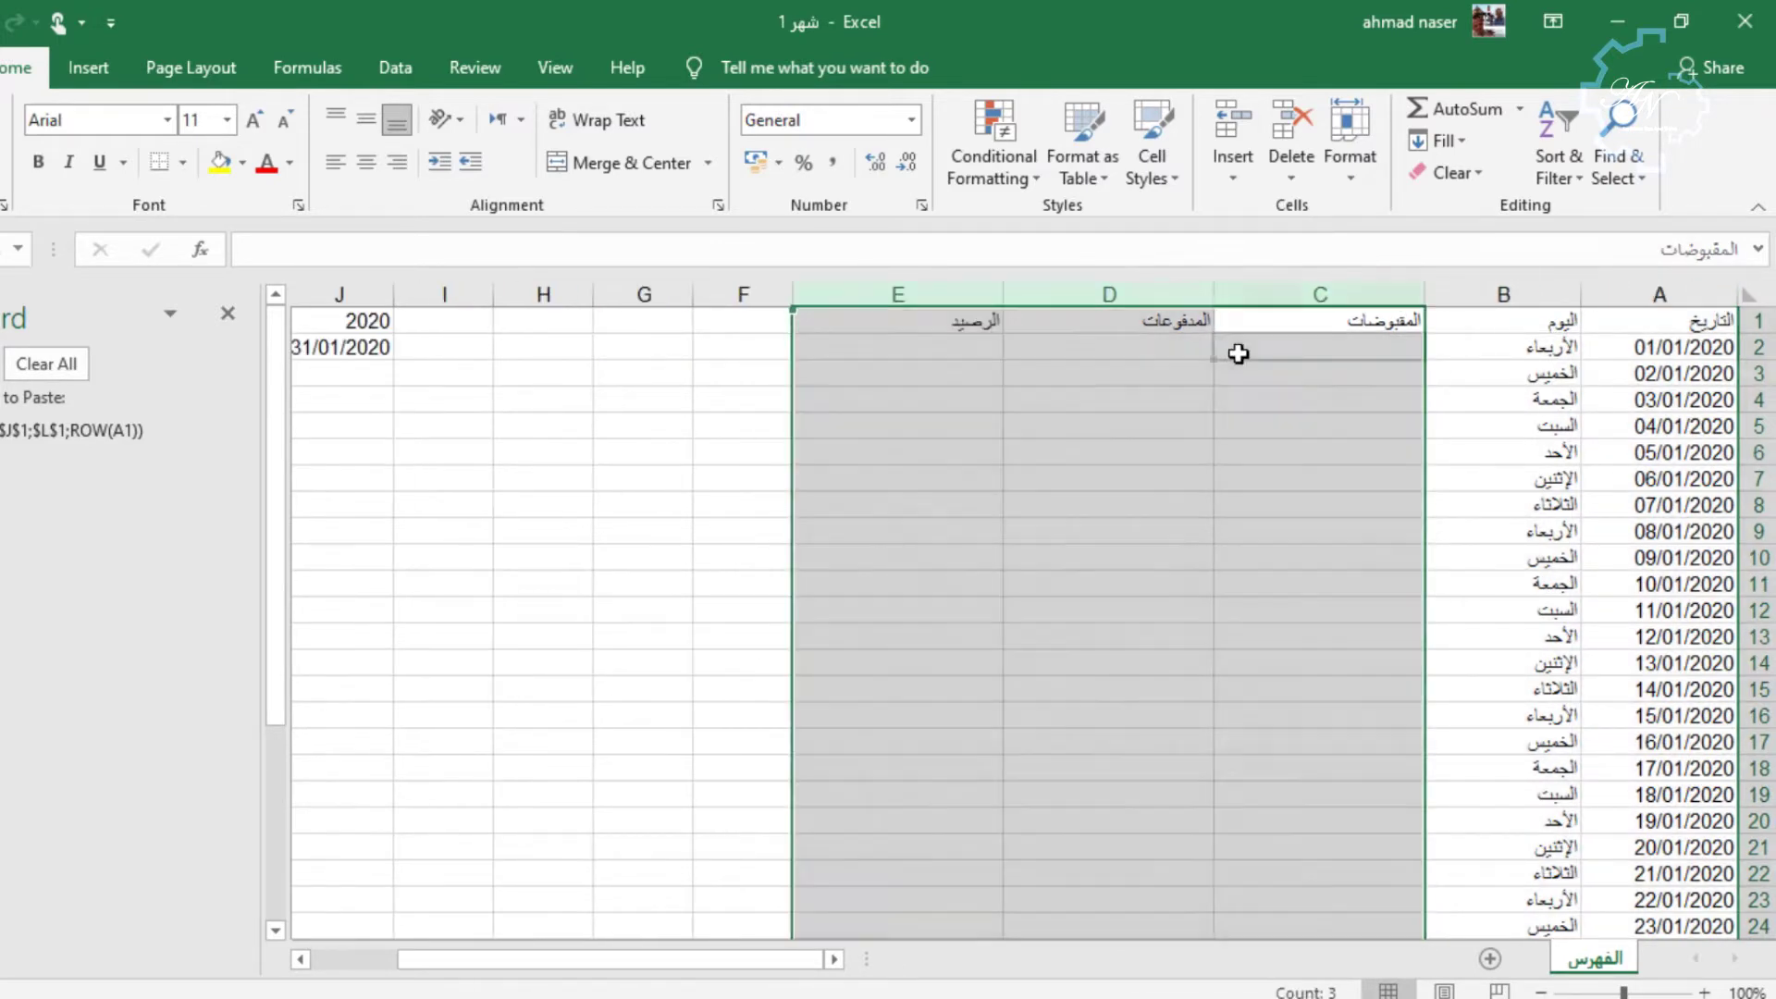
pyautogui.click(1238, 354)
pyautogui.click(964, 323)
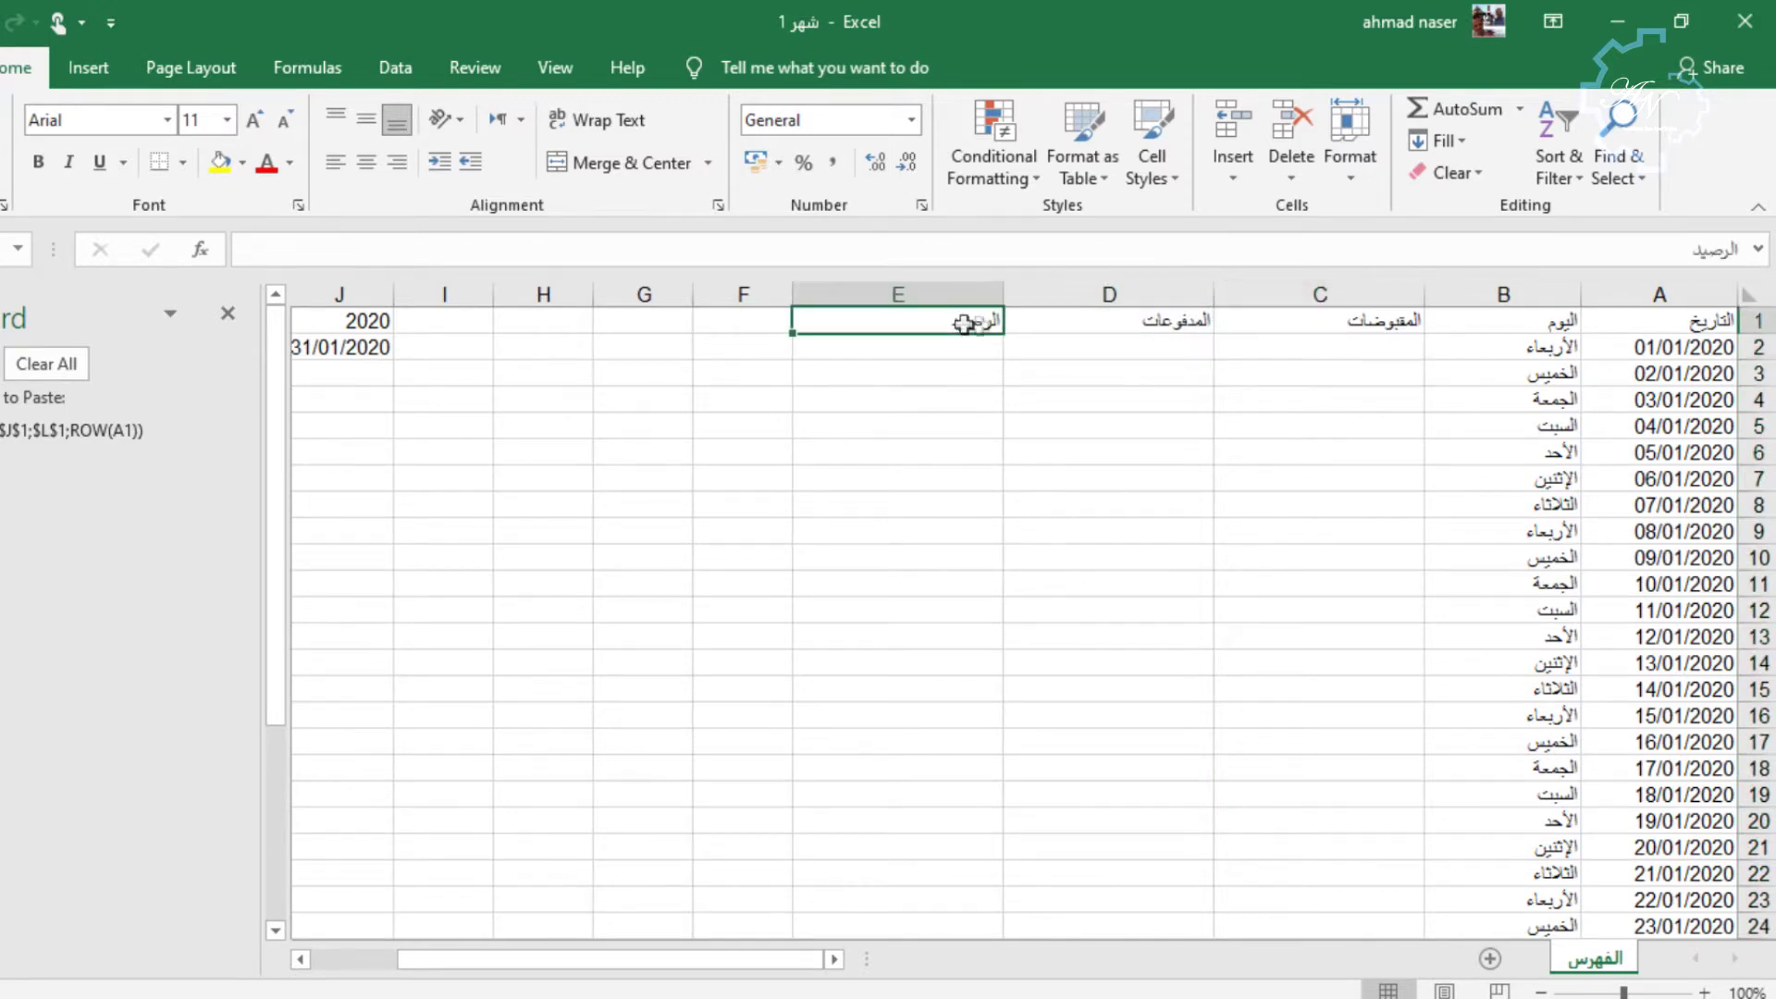
# Give header row A1:E1 a light grey fill, all borders and a thick outline.
pyautogui.moveTo(964, 323); pyautogui.dragTo(1656, 324)
pyautogui.click(243, 164)
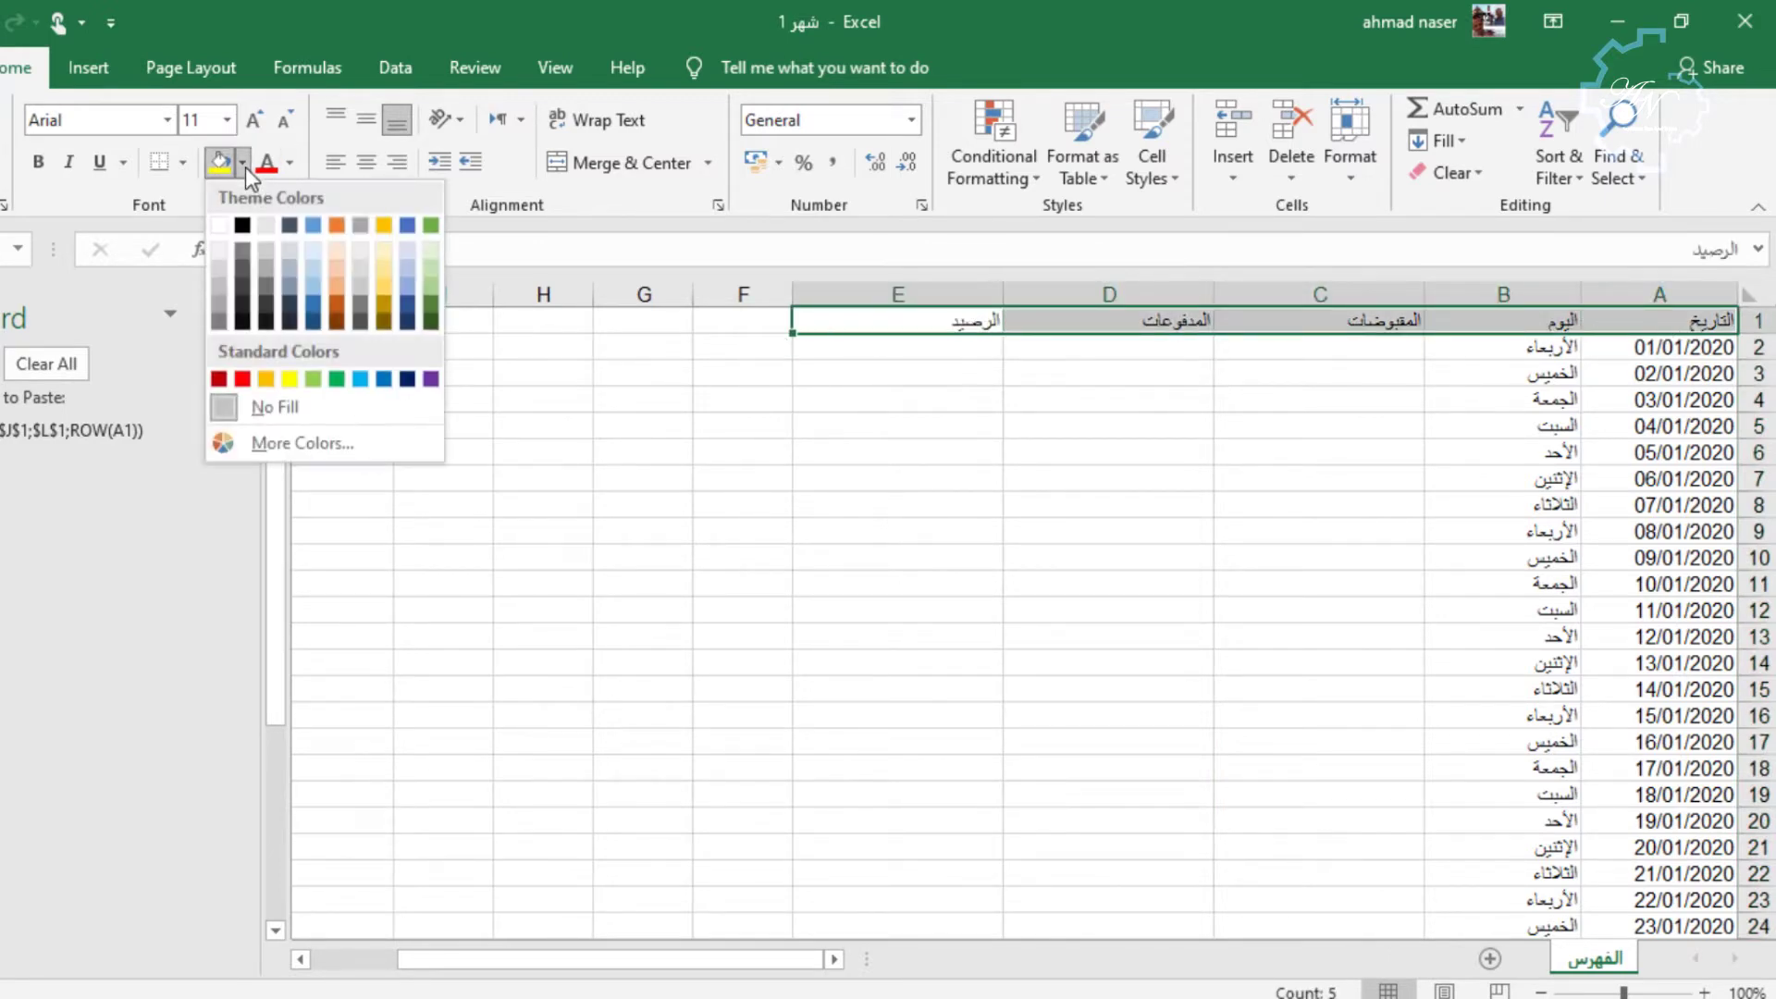
pyautogui.click(267, 225)
pyautogui.click(184, 164)
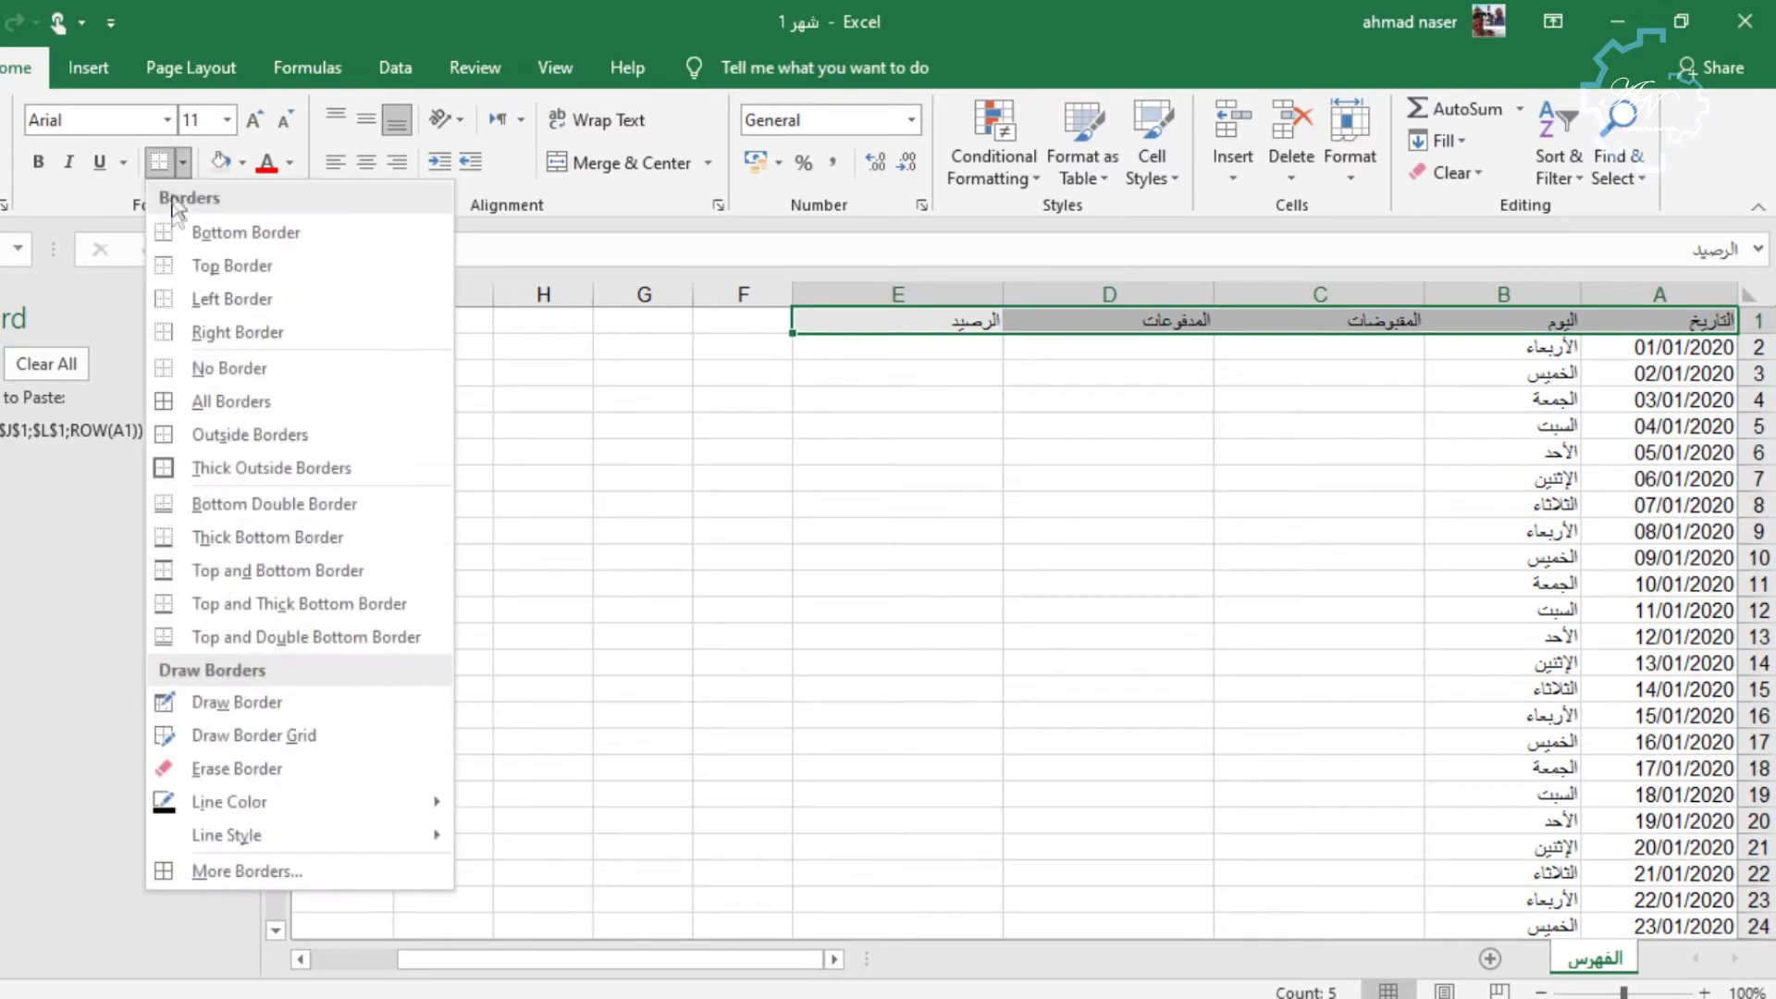
pyautogui.click(205, 403)
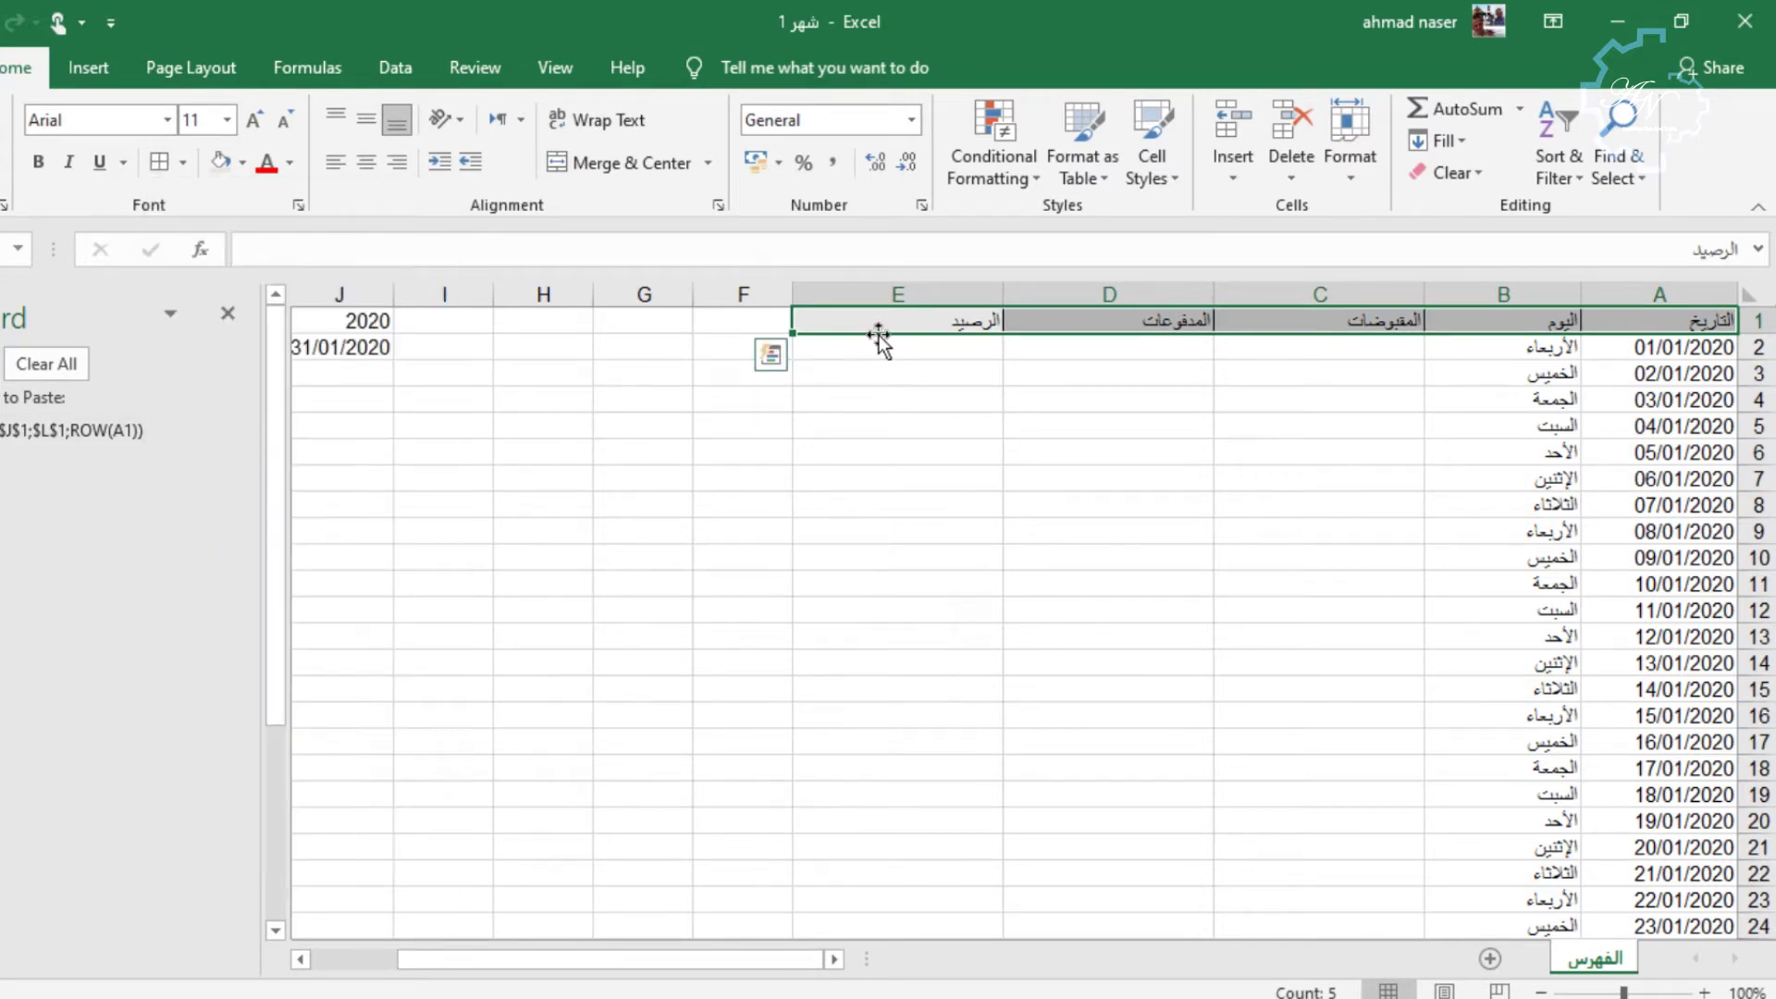
pyautogui.click(184, 164)
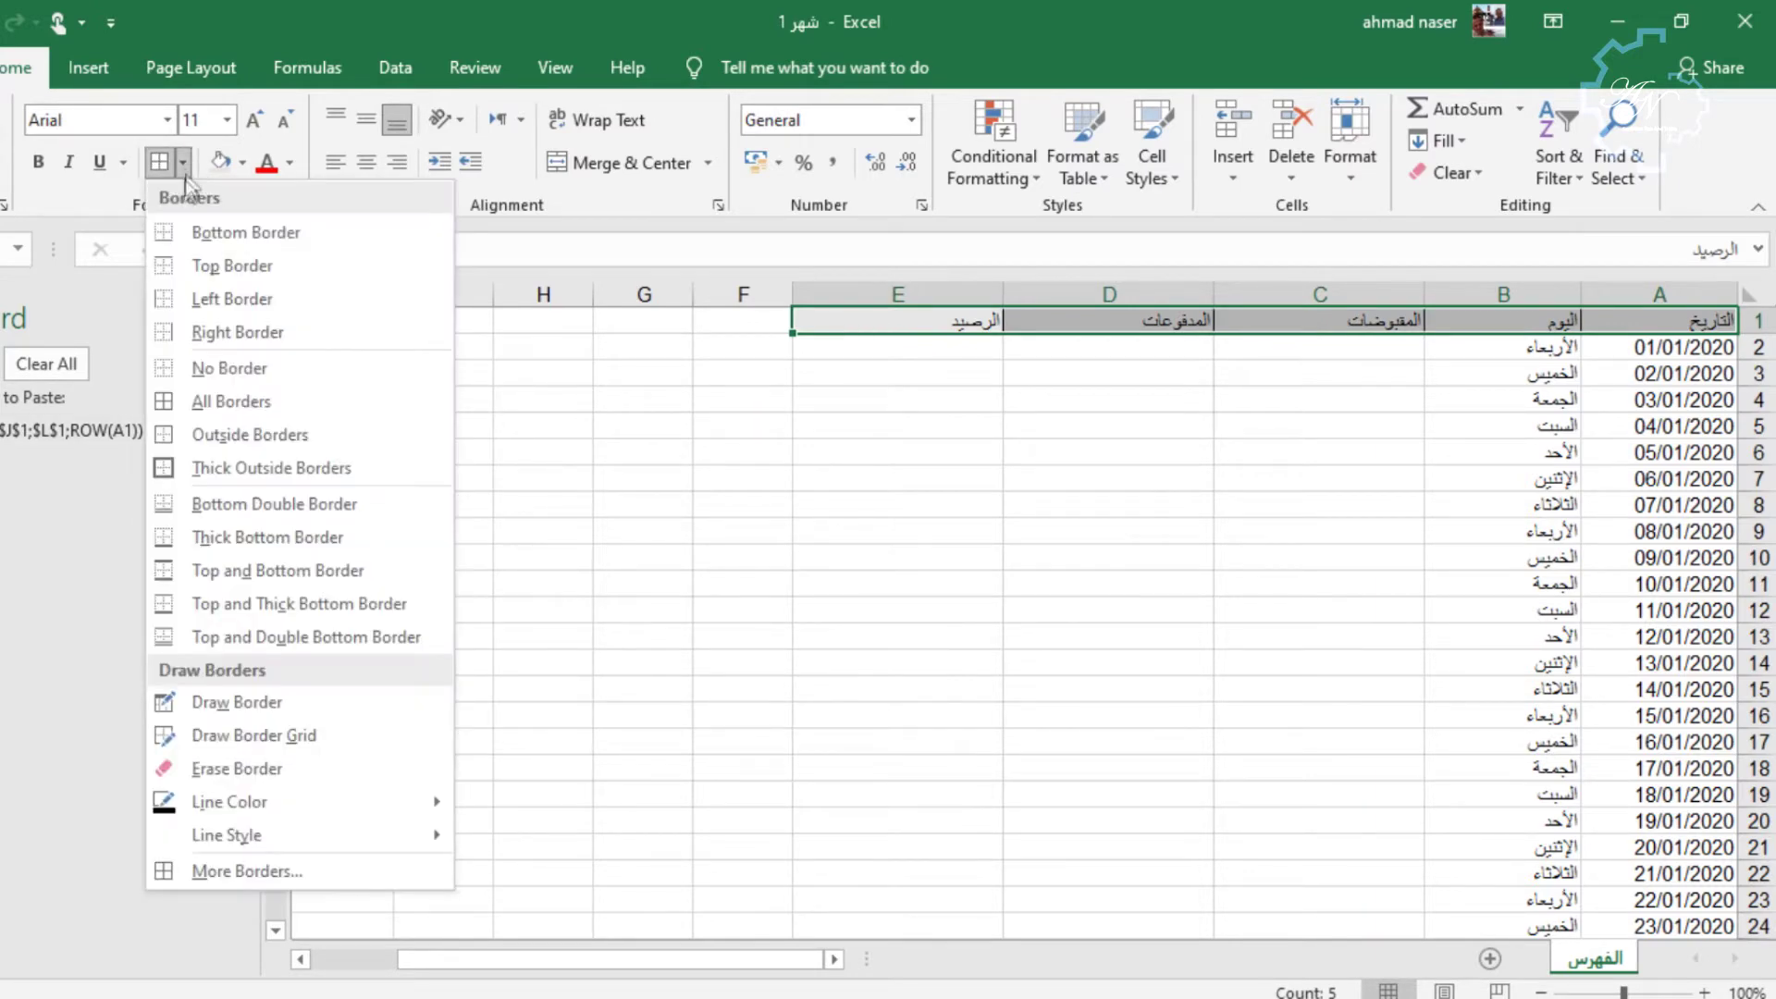
pyautogui.click(205, 468)
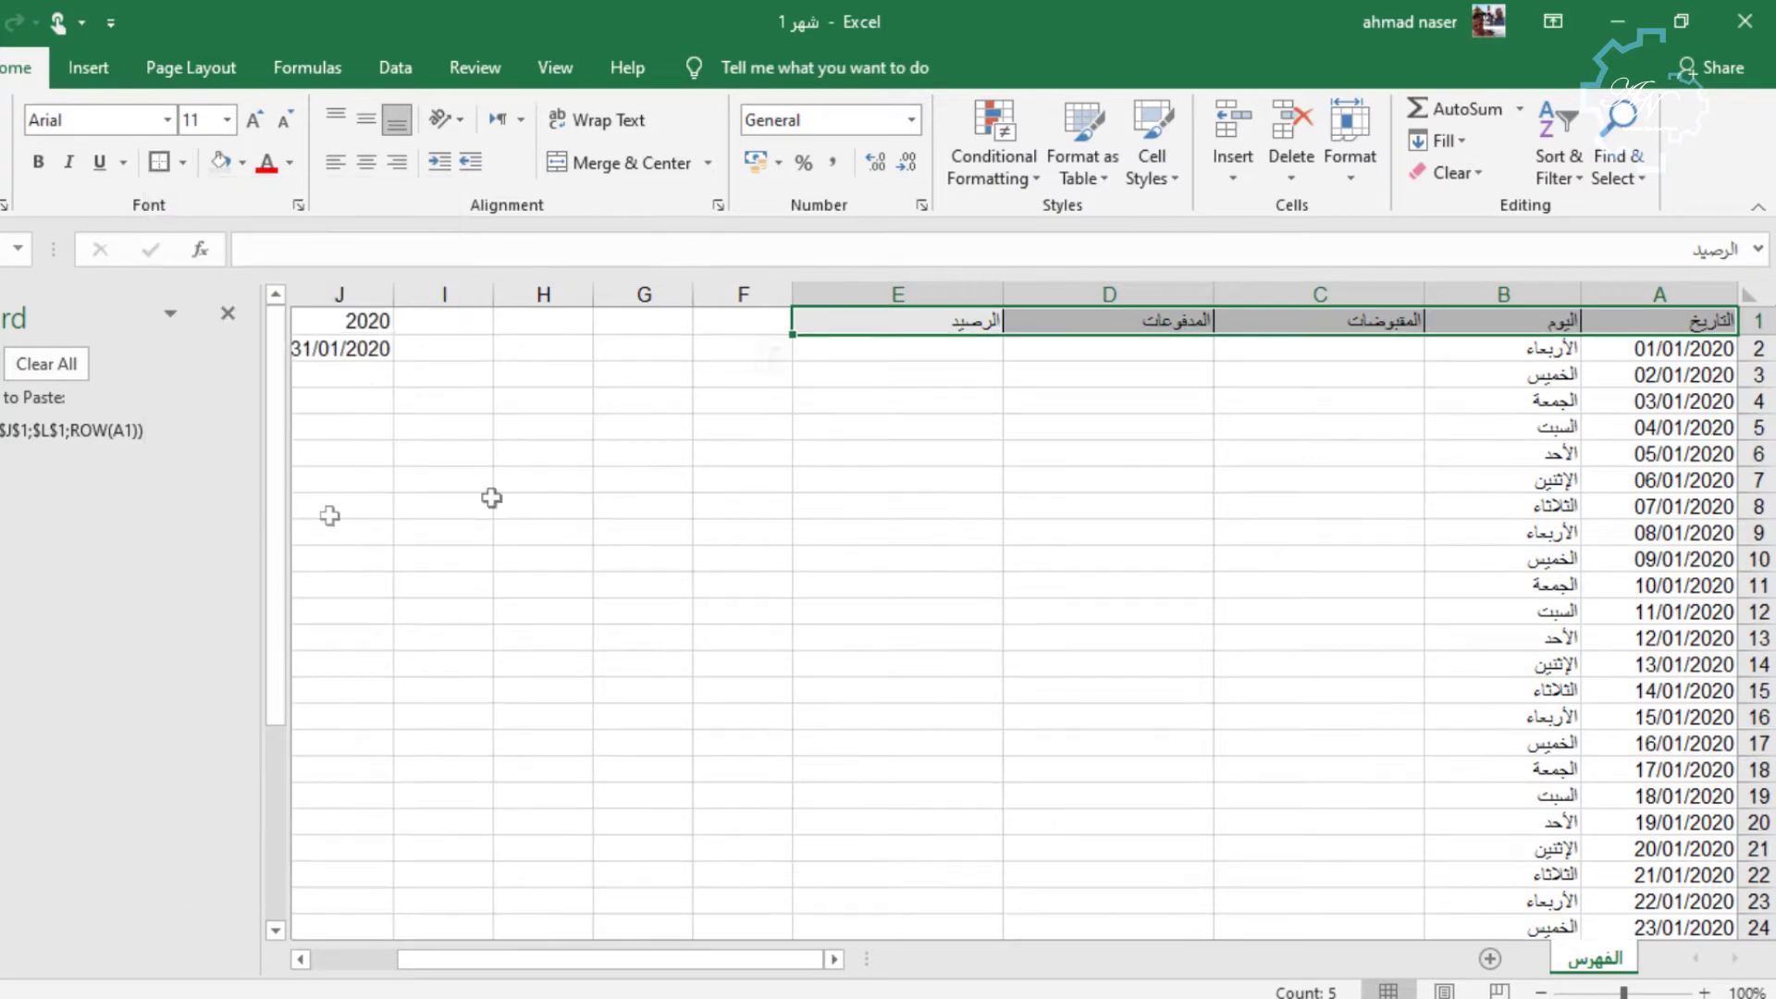
pyautogui.click(784, 433)
# Set the headers to 18-point text, centred vertically and horizontally.
pyautogui.moveTo(886, 322); pyautogui.dragTo(1651, 321)
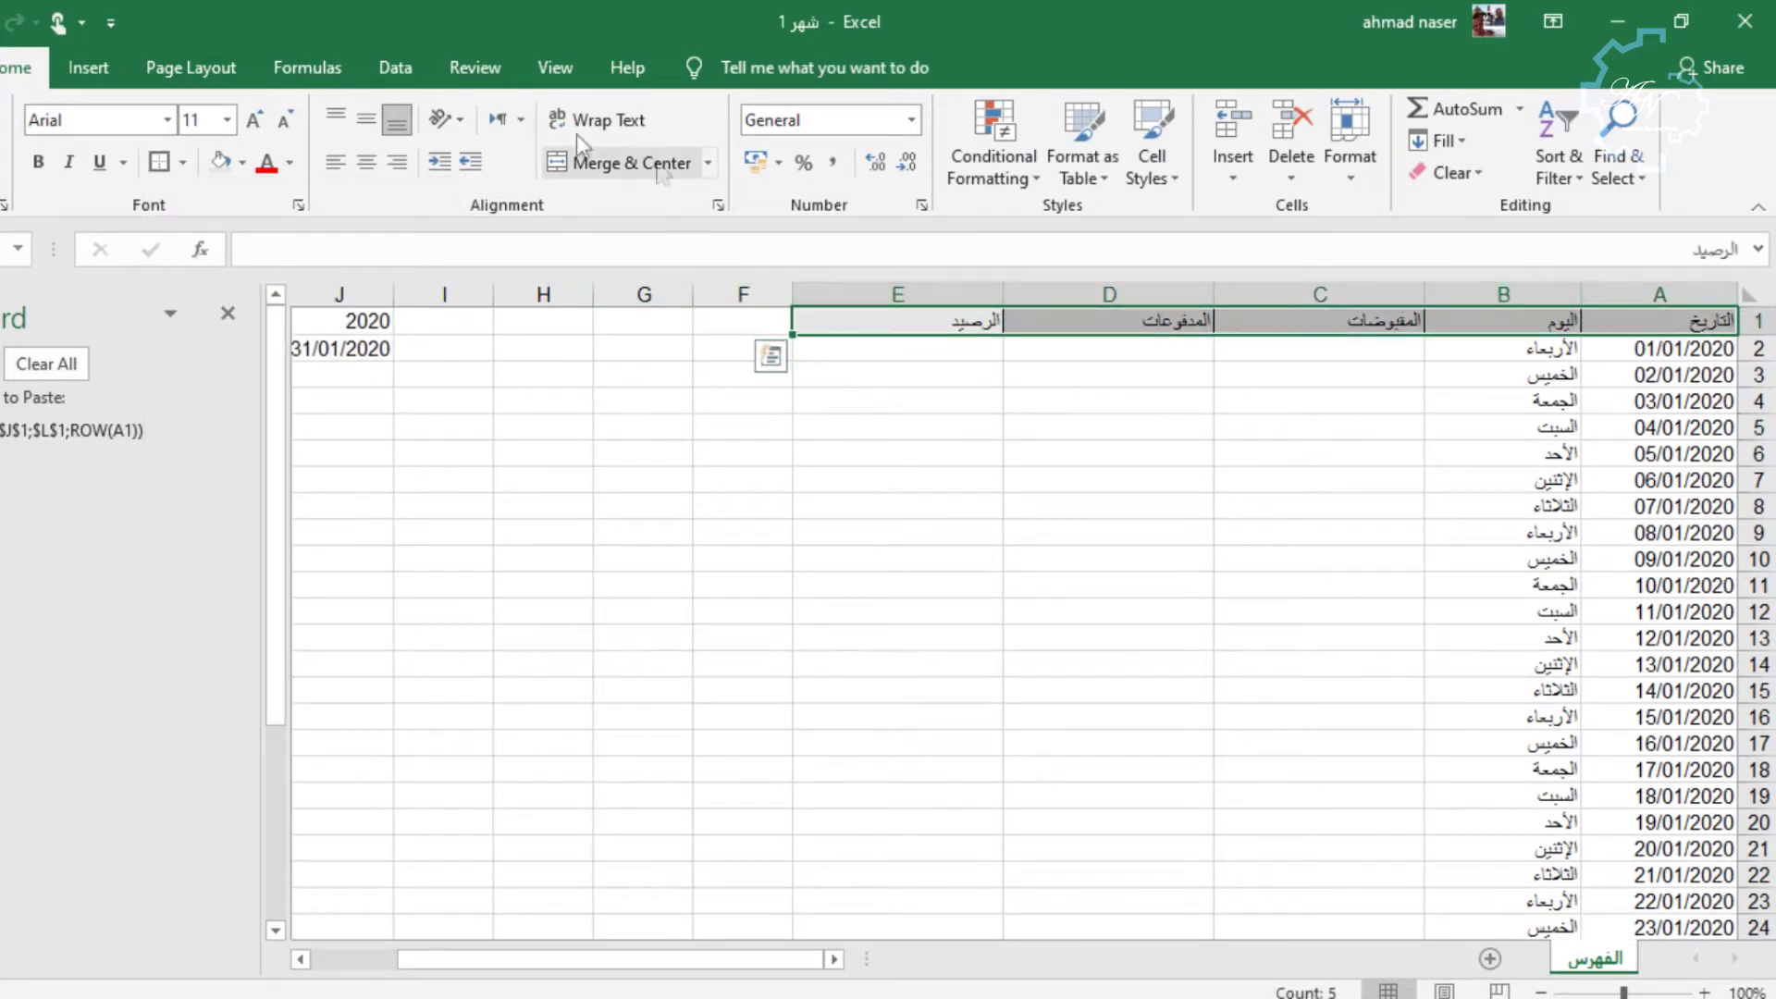
pyautogui.click(252, 120)
pyautogui.click(251, 119)
pyautogui.click(252, 120)
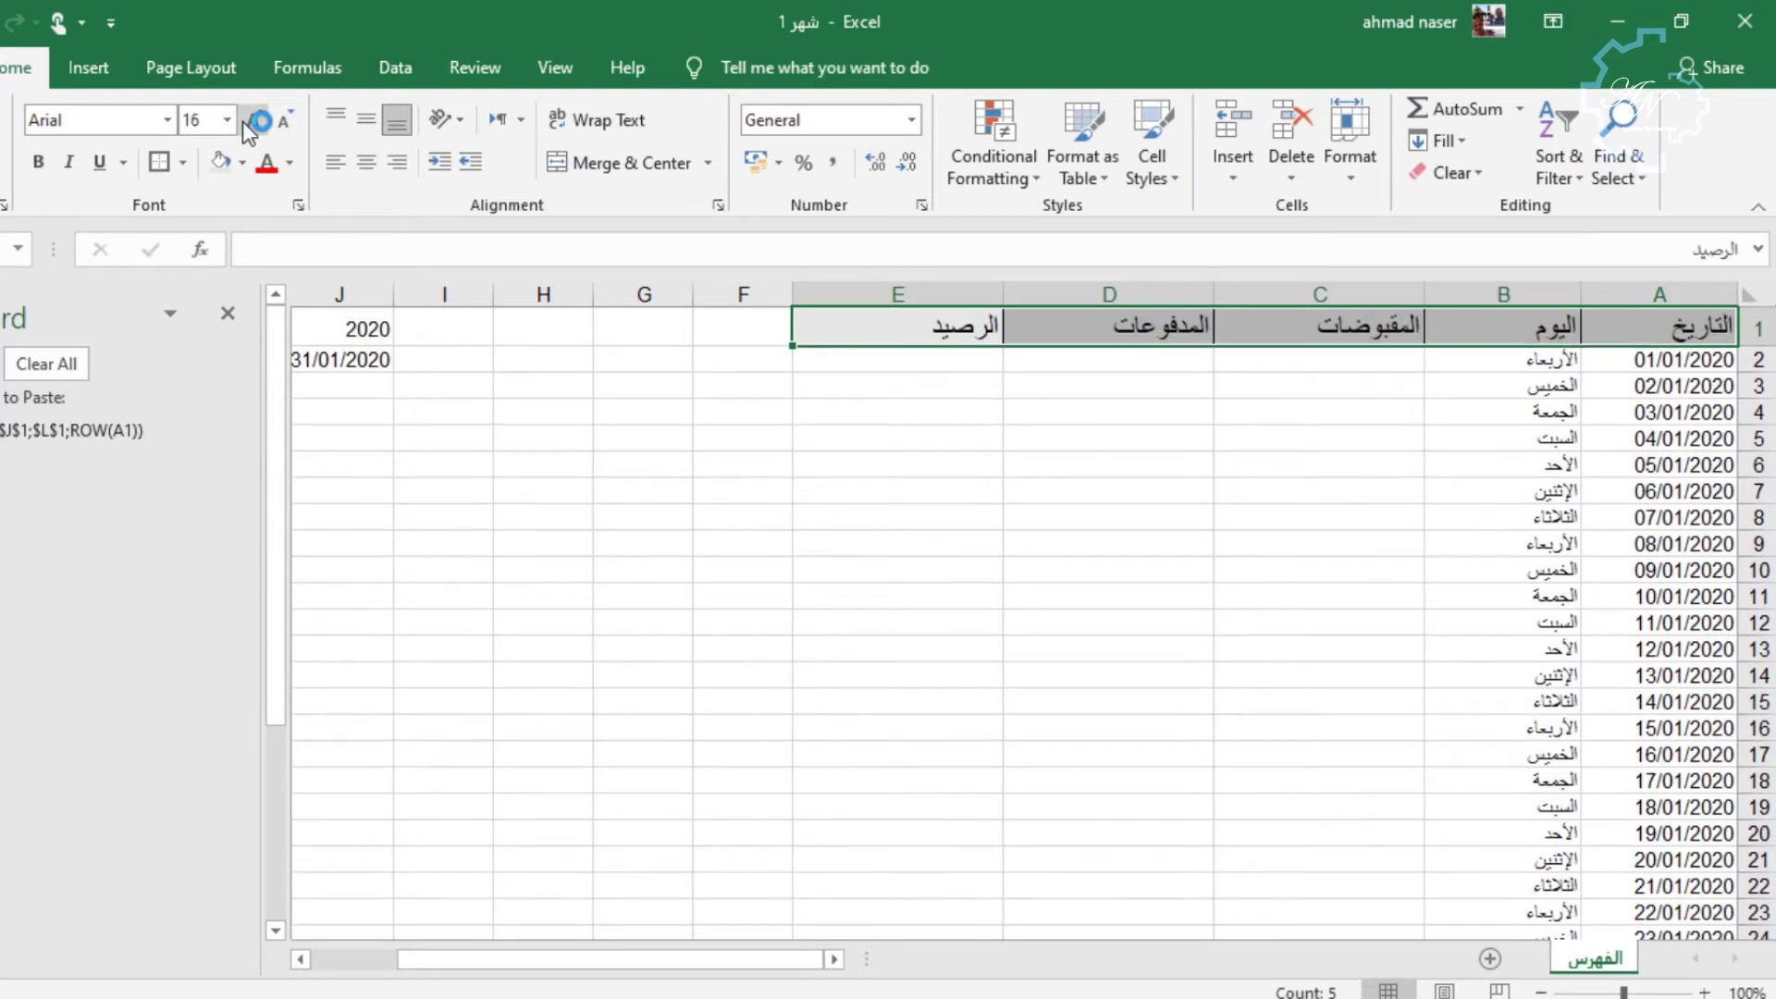
pyautogui.click(252, 120)
pyautogui.click(368, 122)
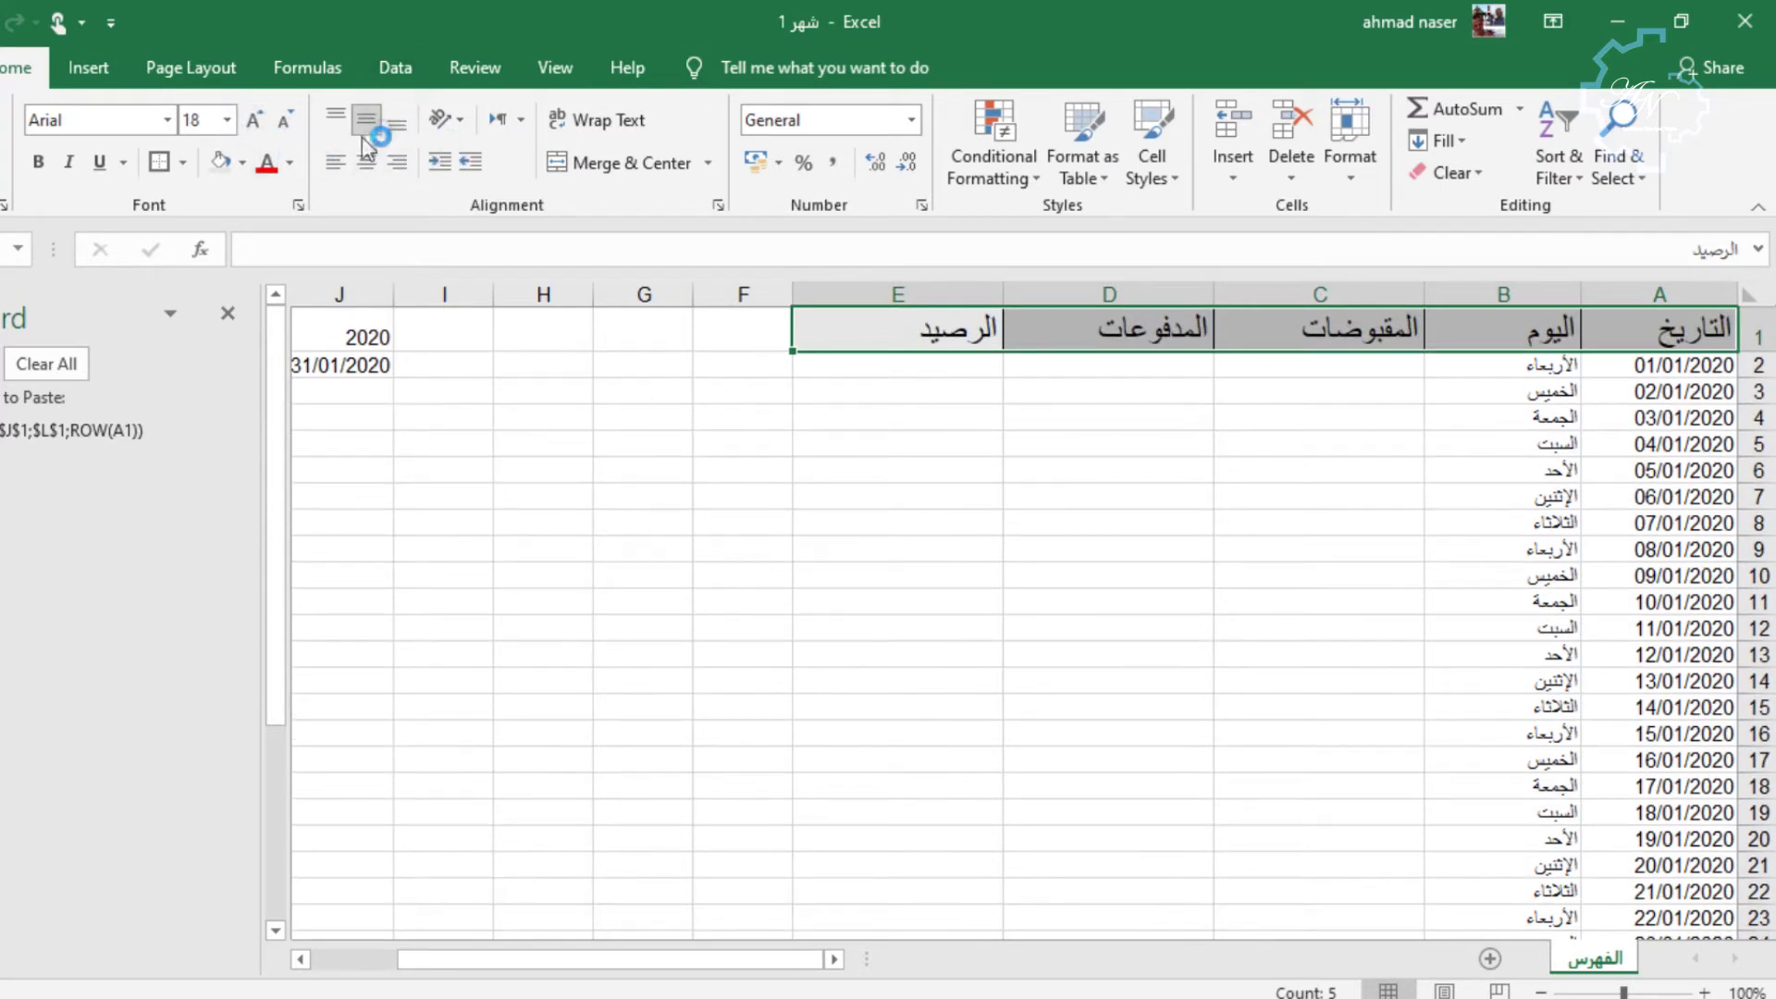
pyautogui.click(367, 163)
pyautogui.click(749, 469)
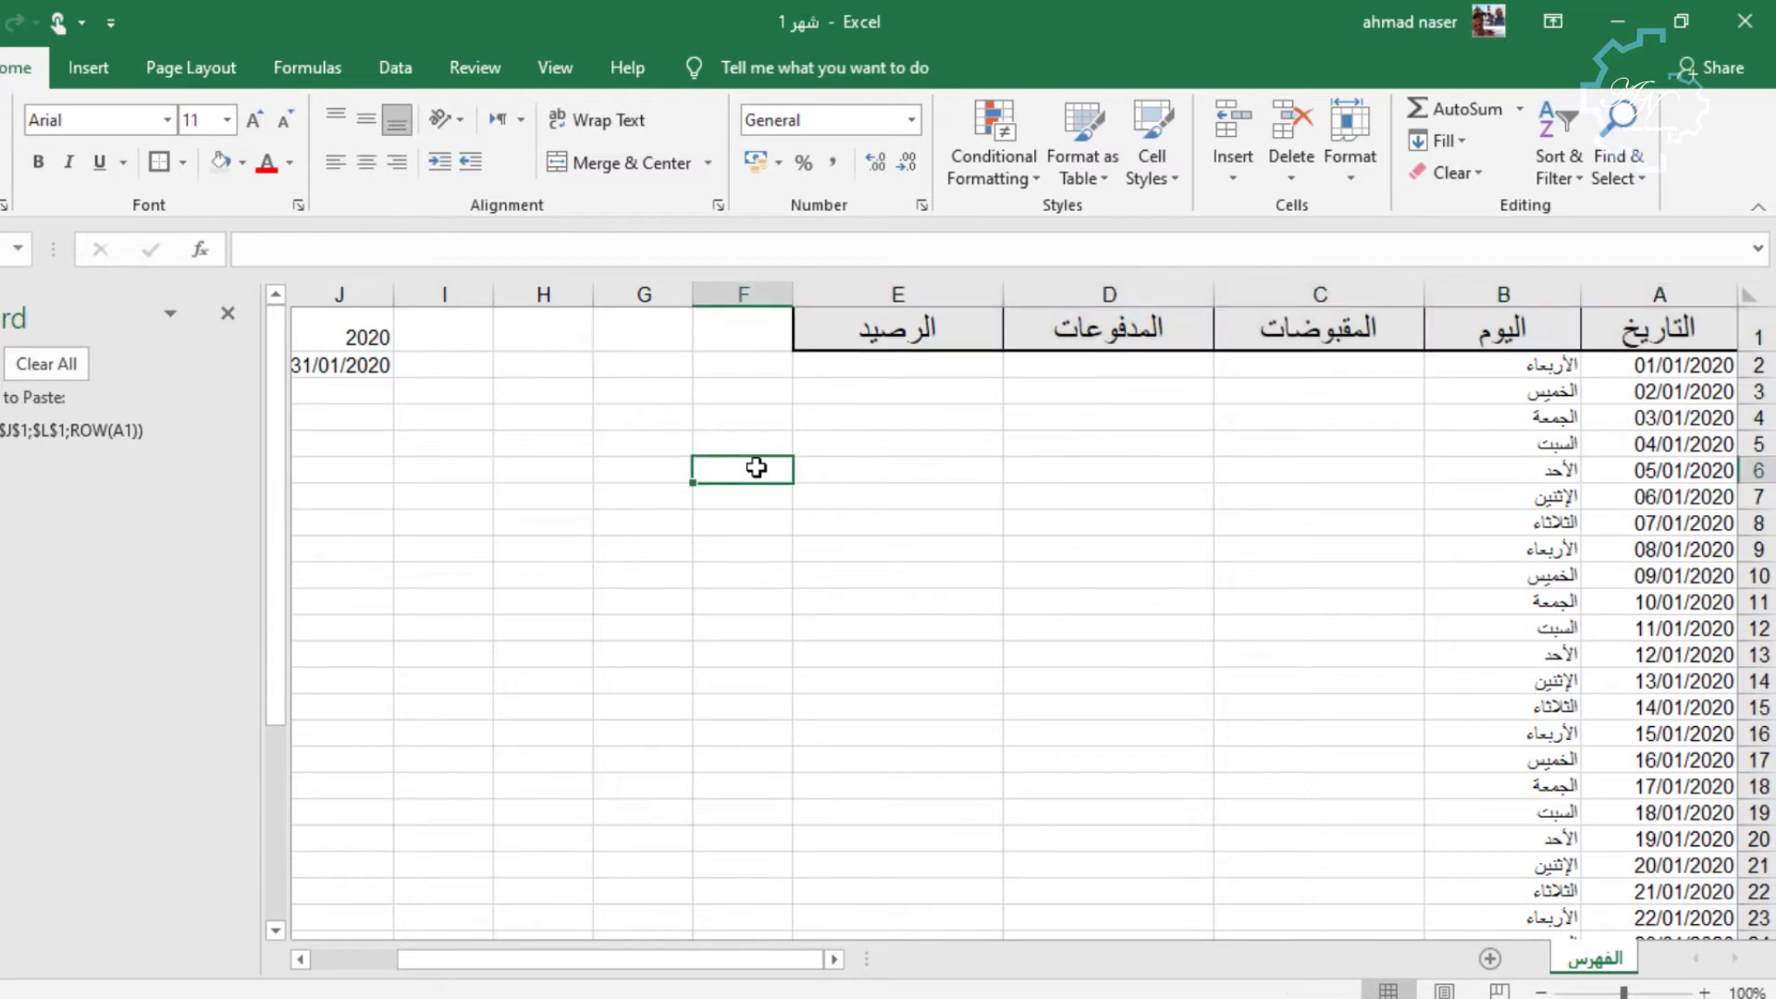
pyautogui.moveTo(1320, 294); pyautogui.dragTo(988, 307)
# Widen columns C to E and enter the opening receipt 100000 in C2.
pyautogui.moveTo(1207, 296); pyautogui.dragTo(1180, 296)
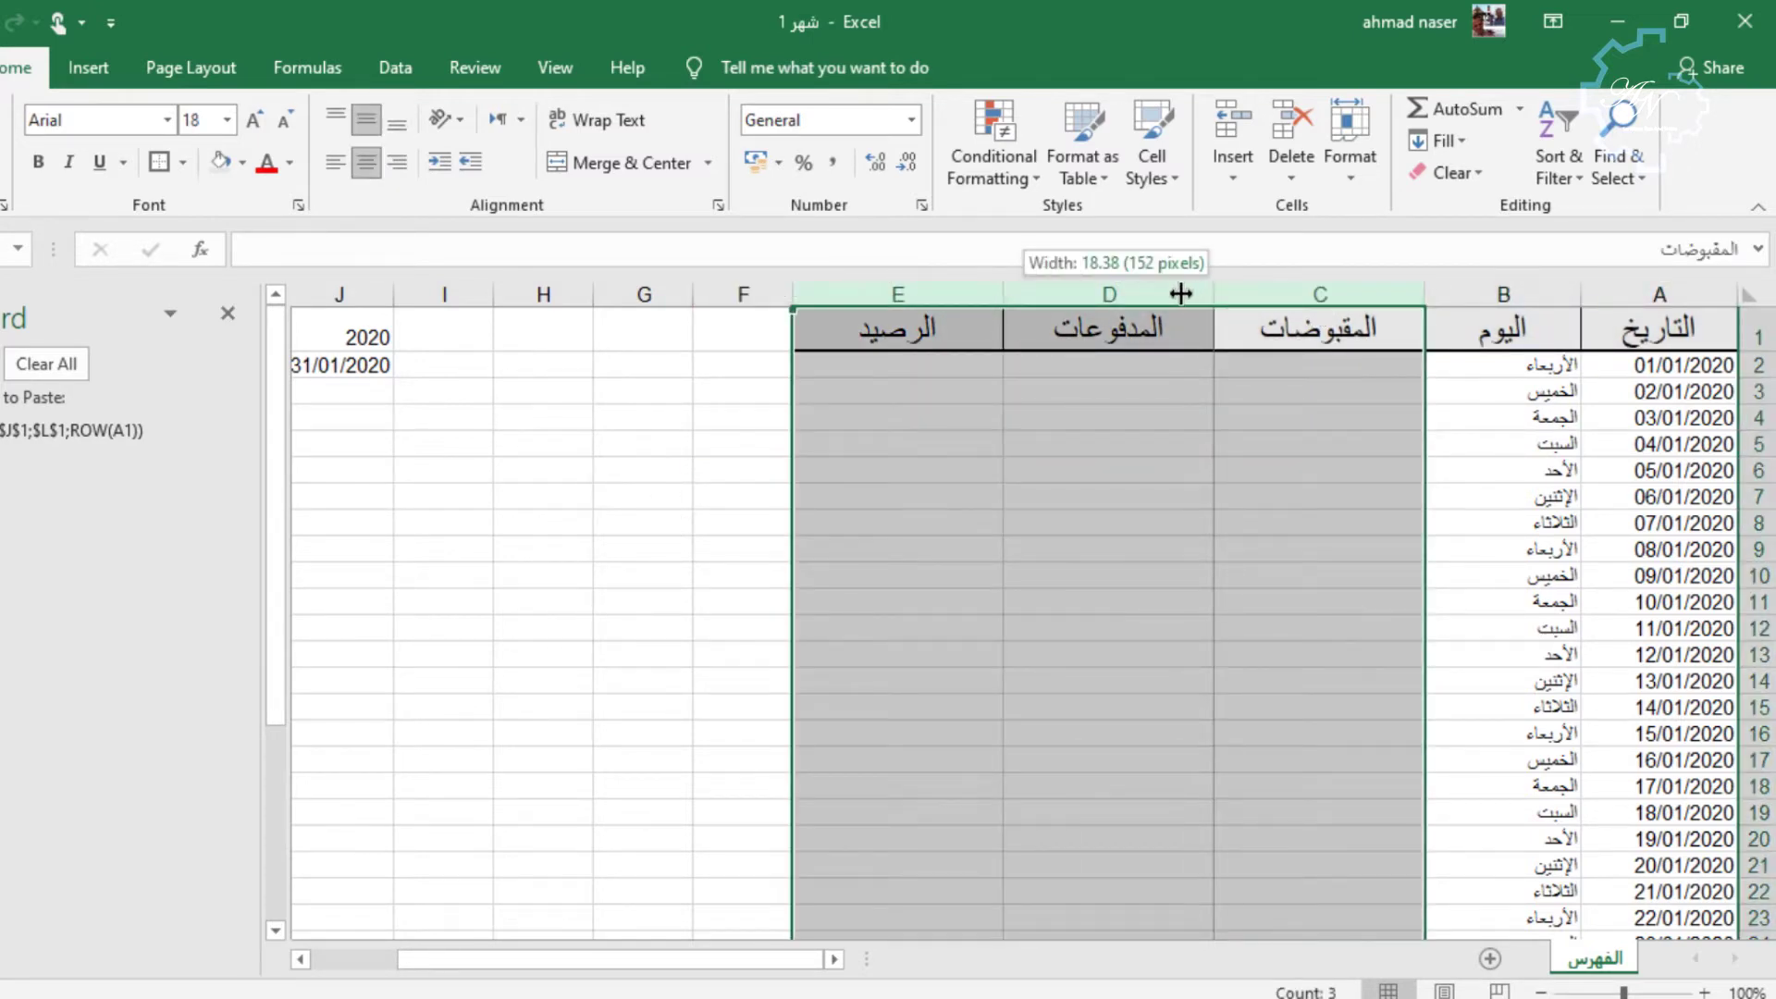
pyautogui.click(1240, 370)
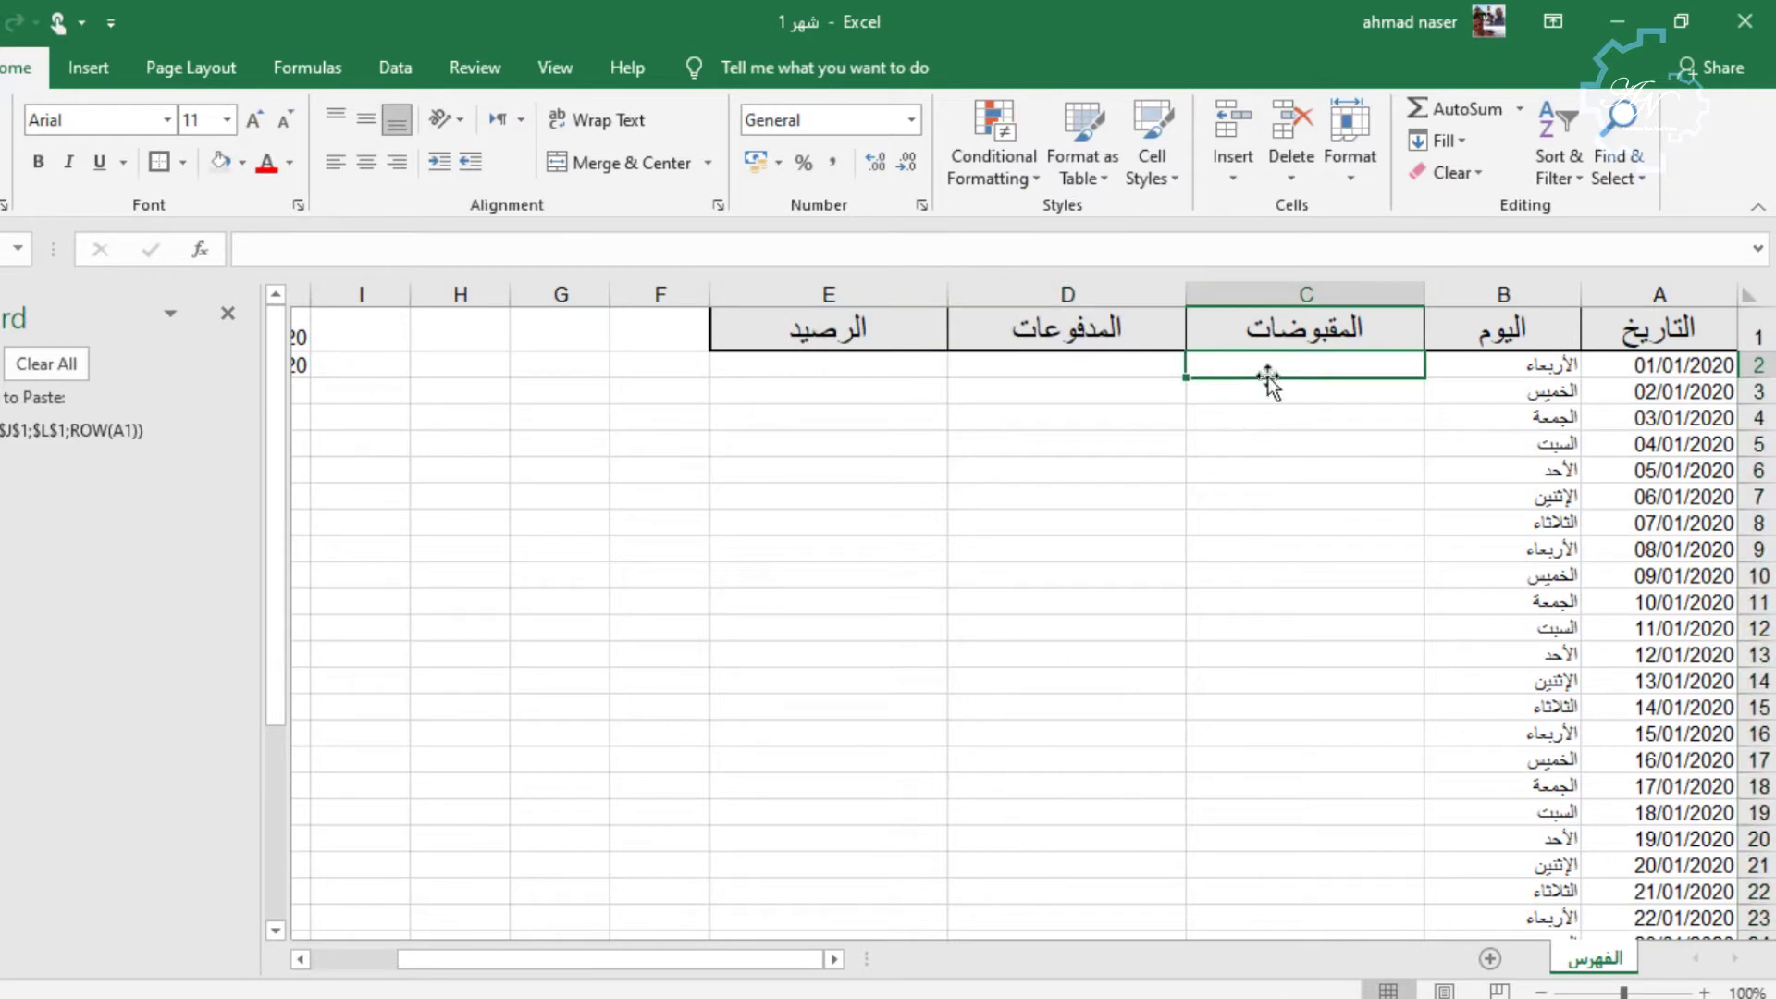
pyautogui.moveTo(1269, 361)
pyautogui.mouseDown()
pyautogui.moveTo(731, 925)
pyautogui.moveTo(881, 877)
pyautogui.mouseUp()
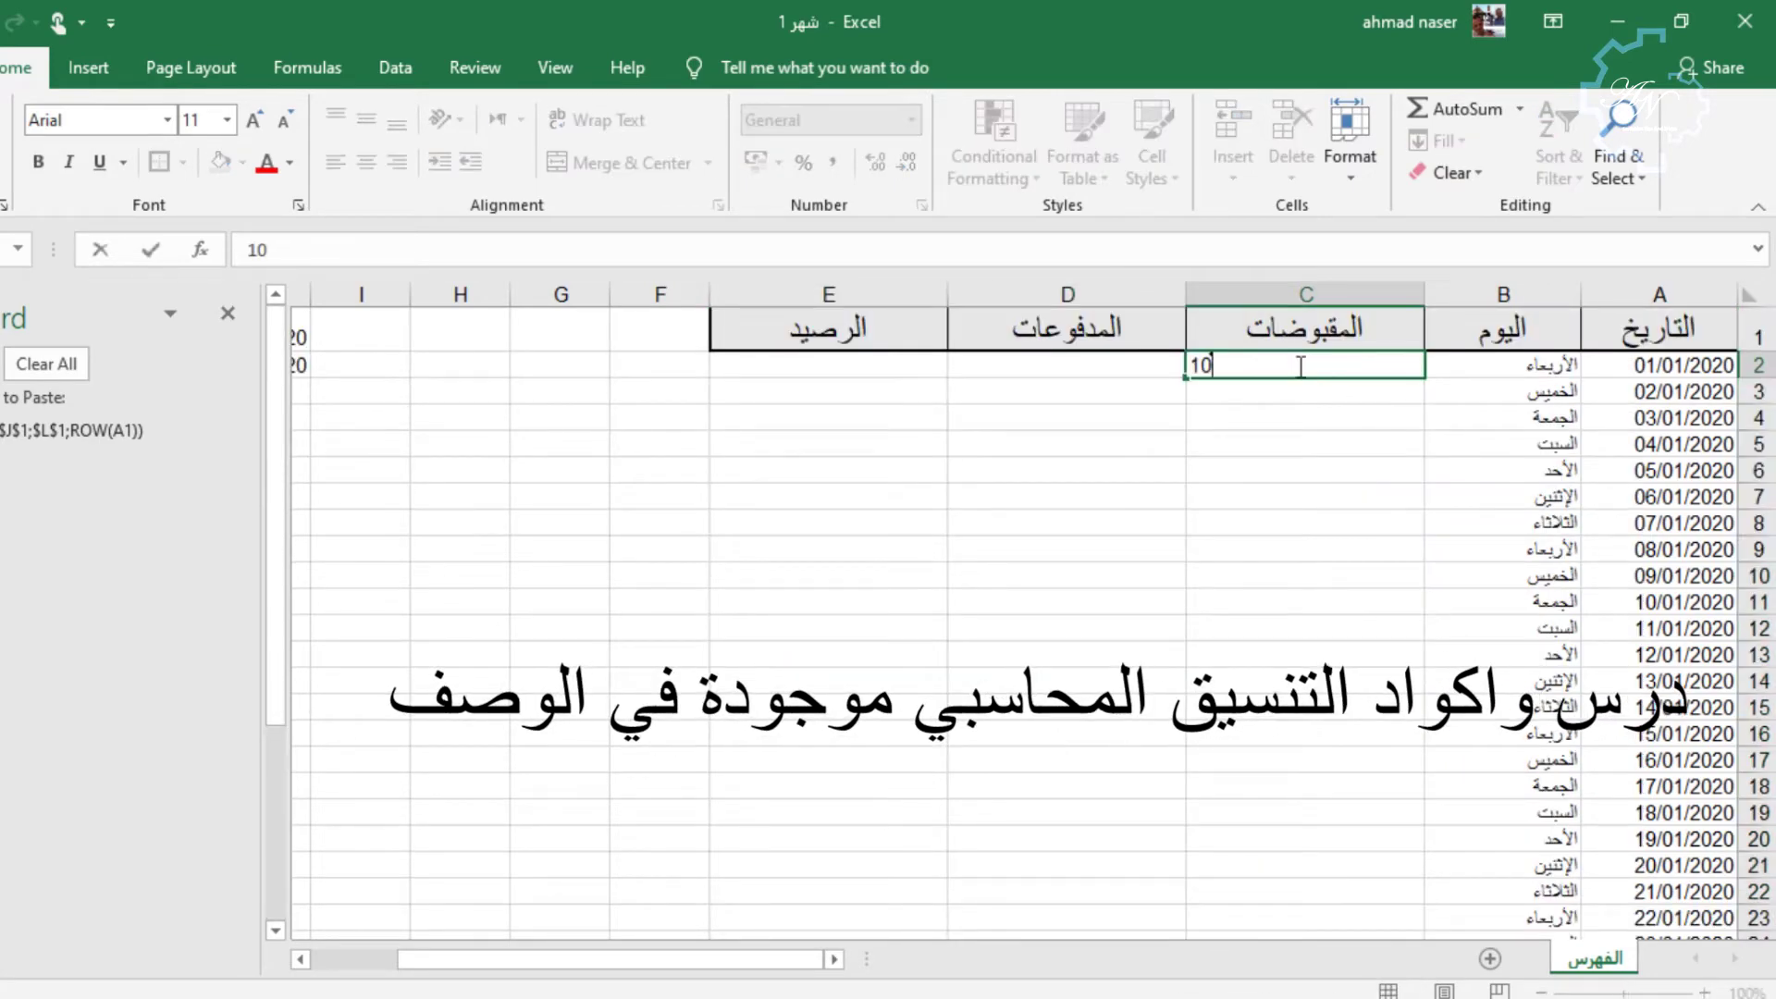
pyautogui.write('100000')
pyautogui.click(1291, 437)
# Format amounts C2:E32 with Comma Style and zero decimal places.
pyautogui.moveTo(1296, 366); pyautogui.dragTo(883, 992)
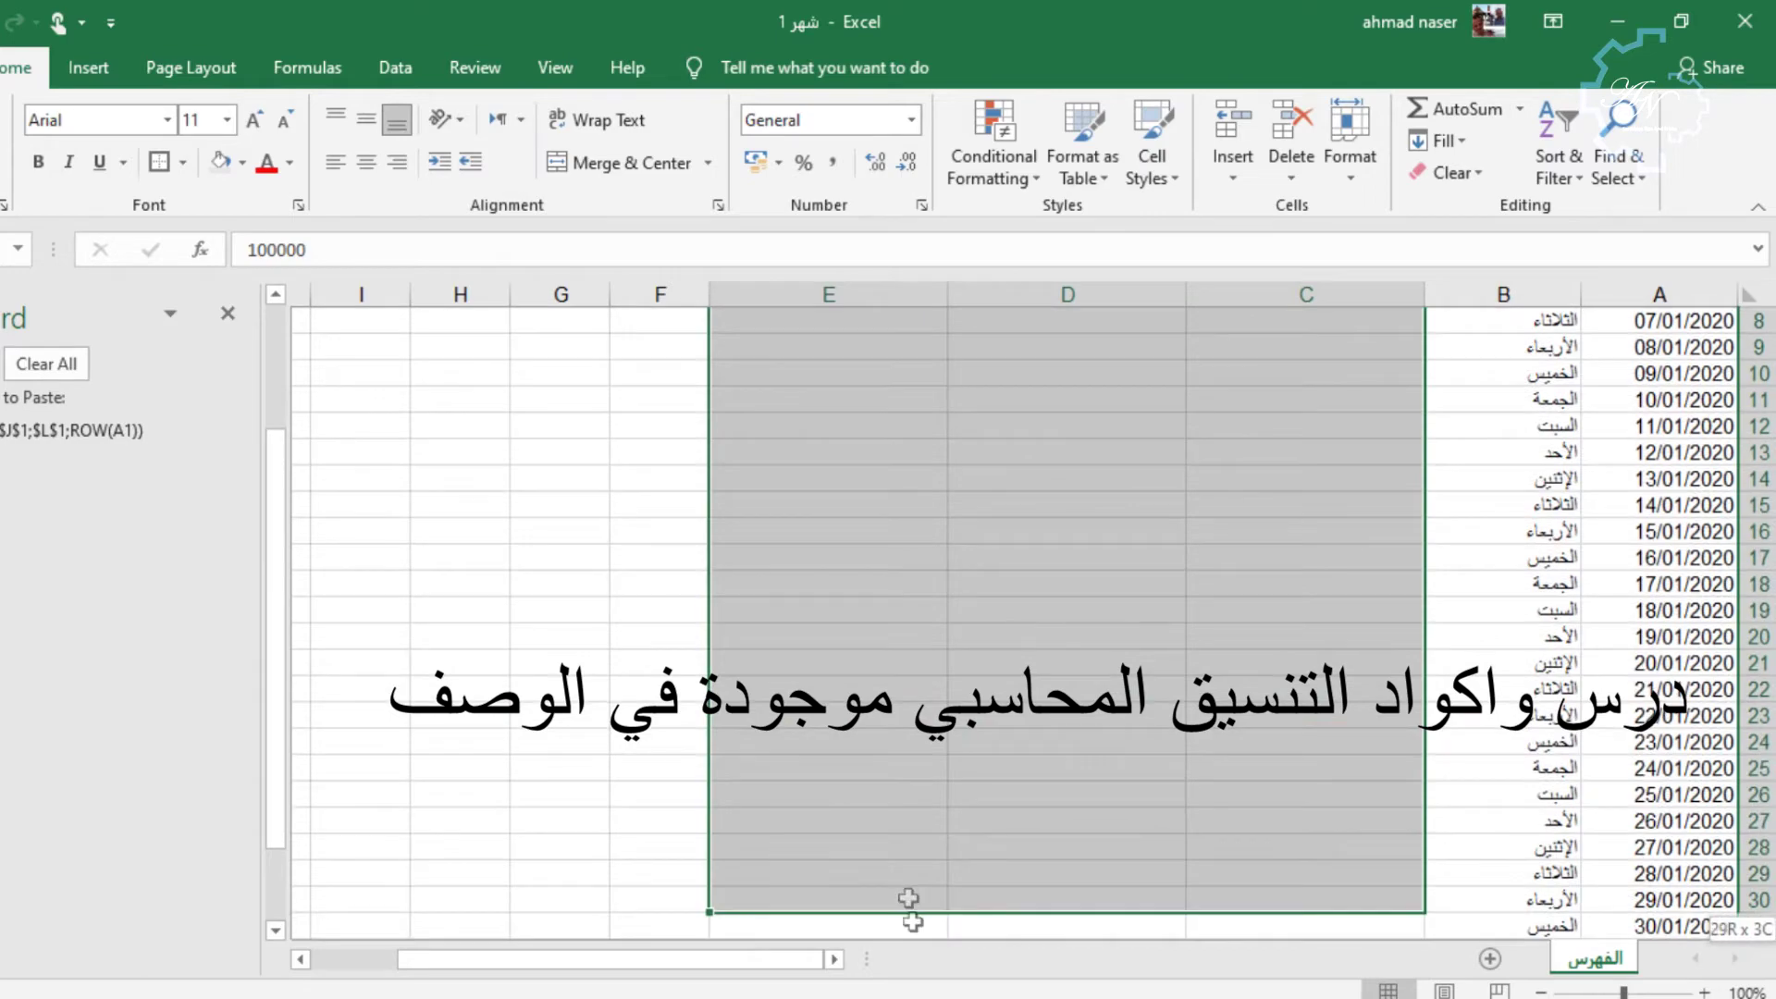
pyautogui.moveTo(883, 991); pyautogui.dragTo(931, 848)
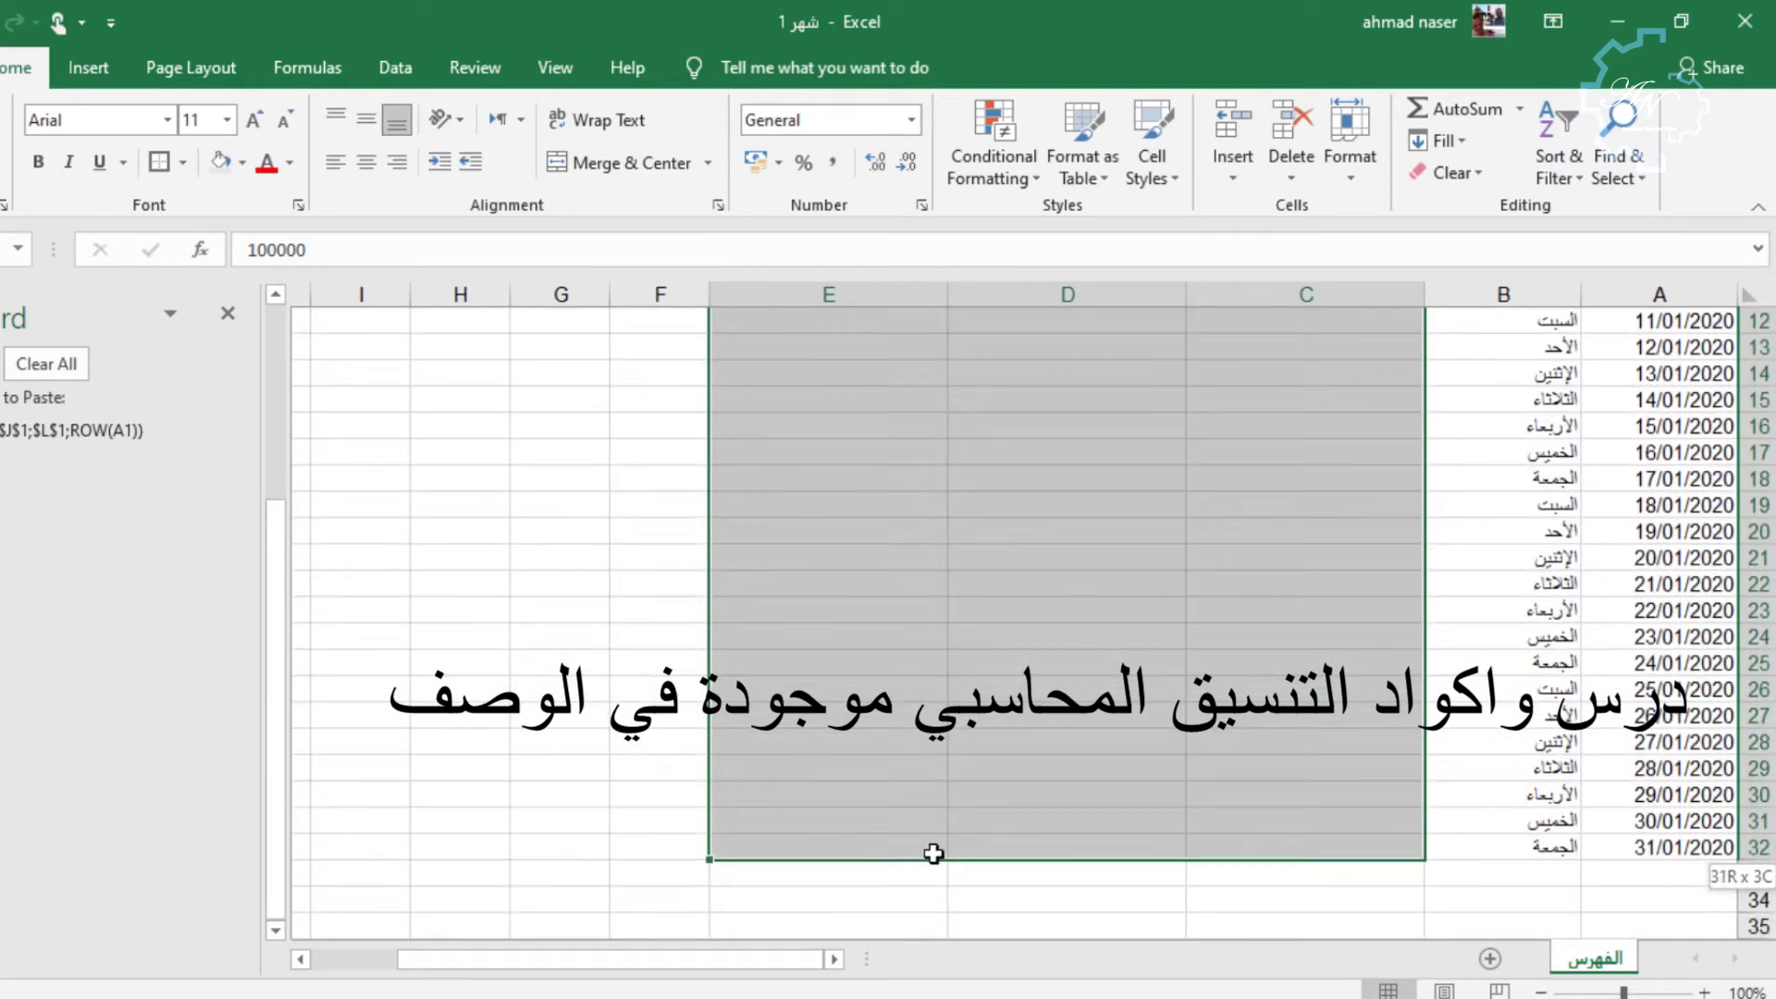
pyautogui.click(842, 163)
pyautogui.click(911, 165)
pyautogui.click(911, 164)
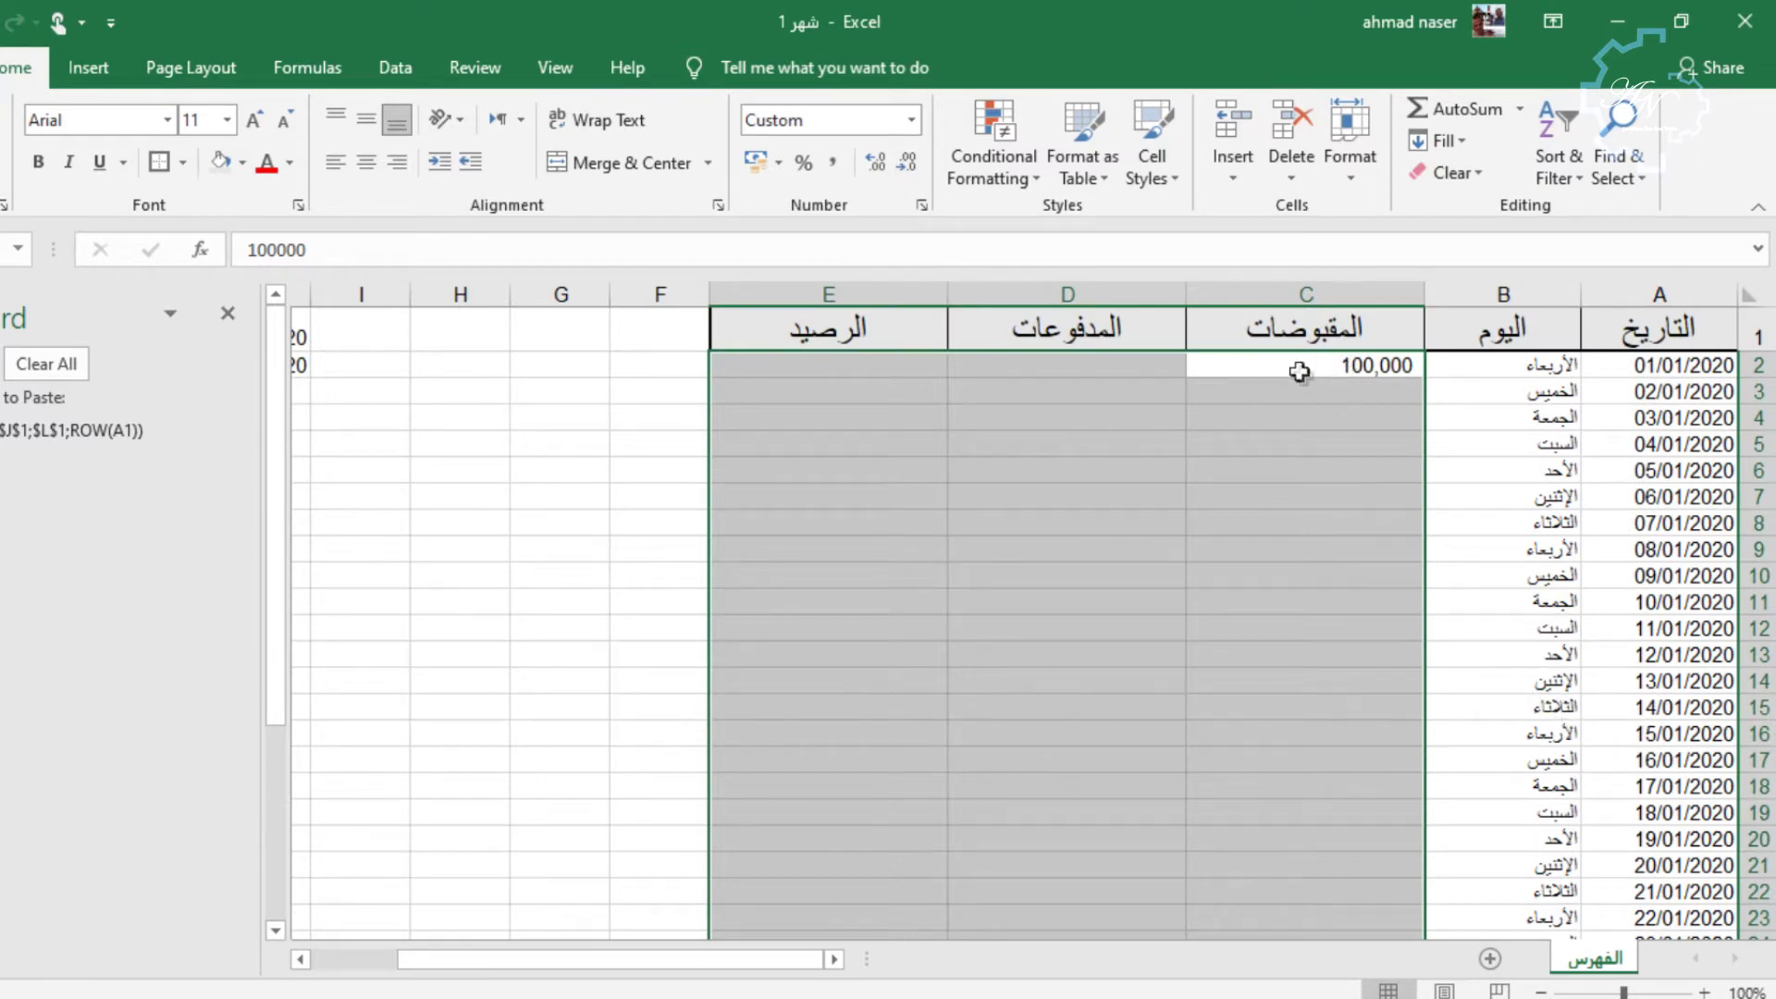
pyautogui.click(1308, 370)
pyautogui.press('Tab')
pyautogui.click(1293, 363)
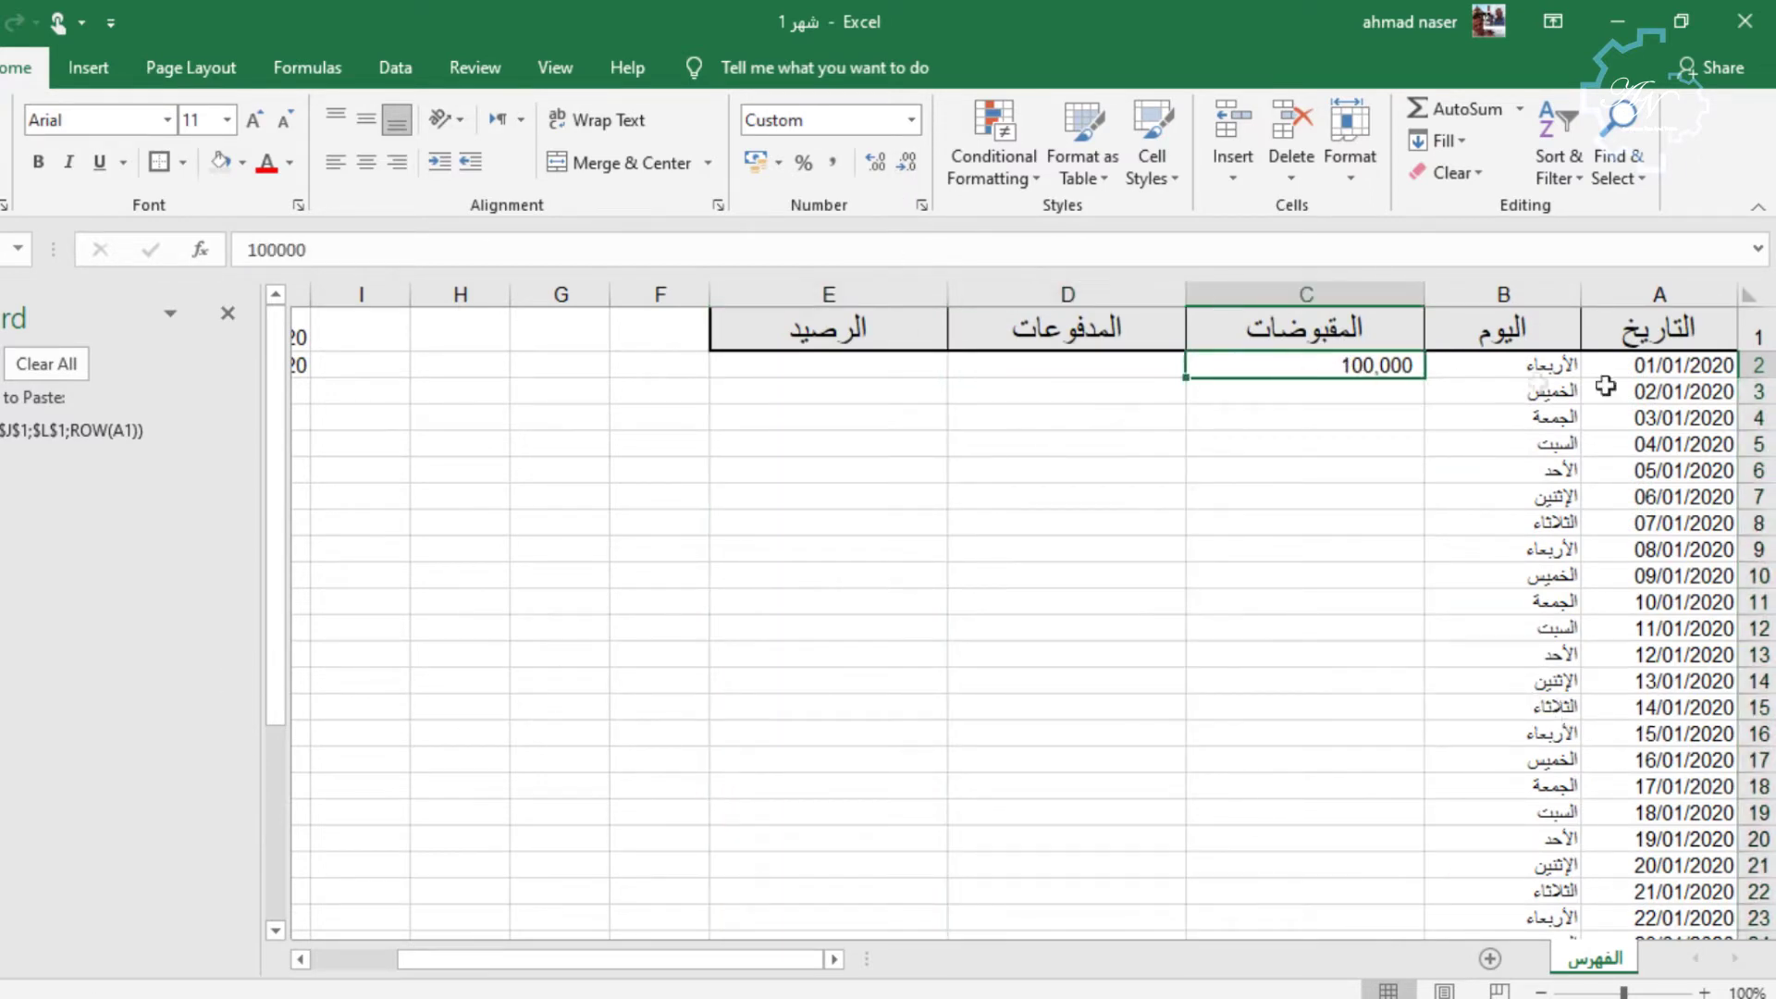
pyautogui.click(1653, 359)
pyautogui.moveTo(1652, 359)
pyautogui.mouseDown()
pyautogui.moveTo(848, 994)
pyautogui.moveTo(867, 866)
pyautogui.mouseUp()
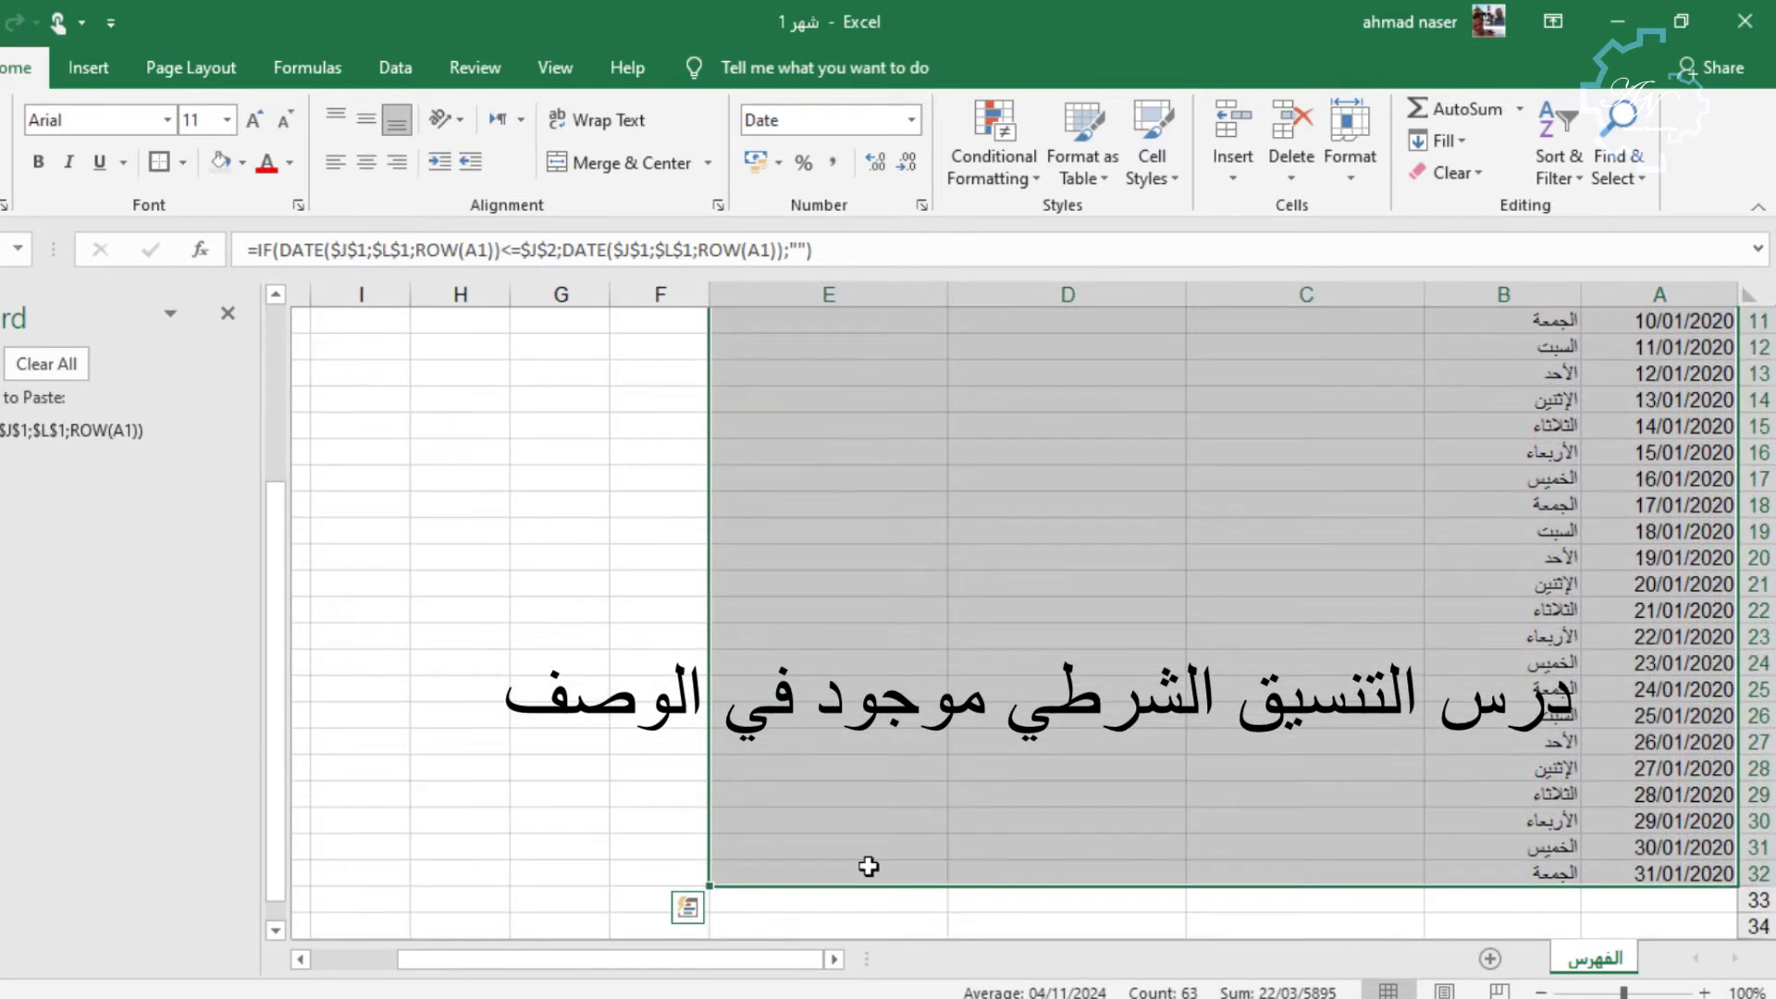
# Select the ledger range A2:E32 and bring up Conditional Formatting.
pyautogui.scroll(-2, 1332, 817)
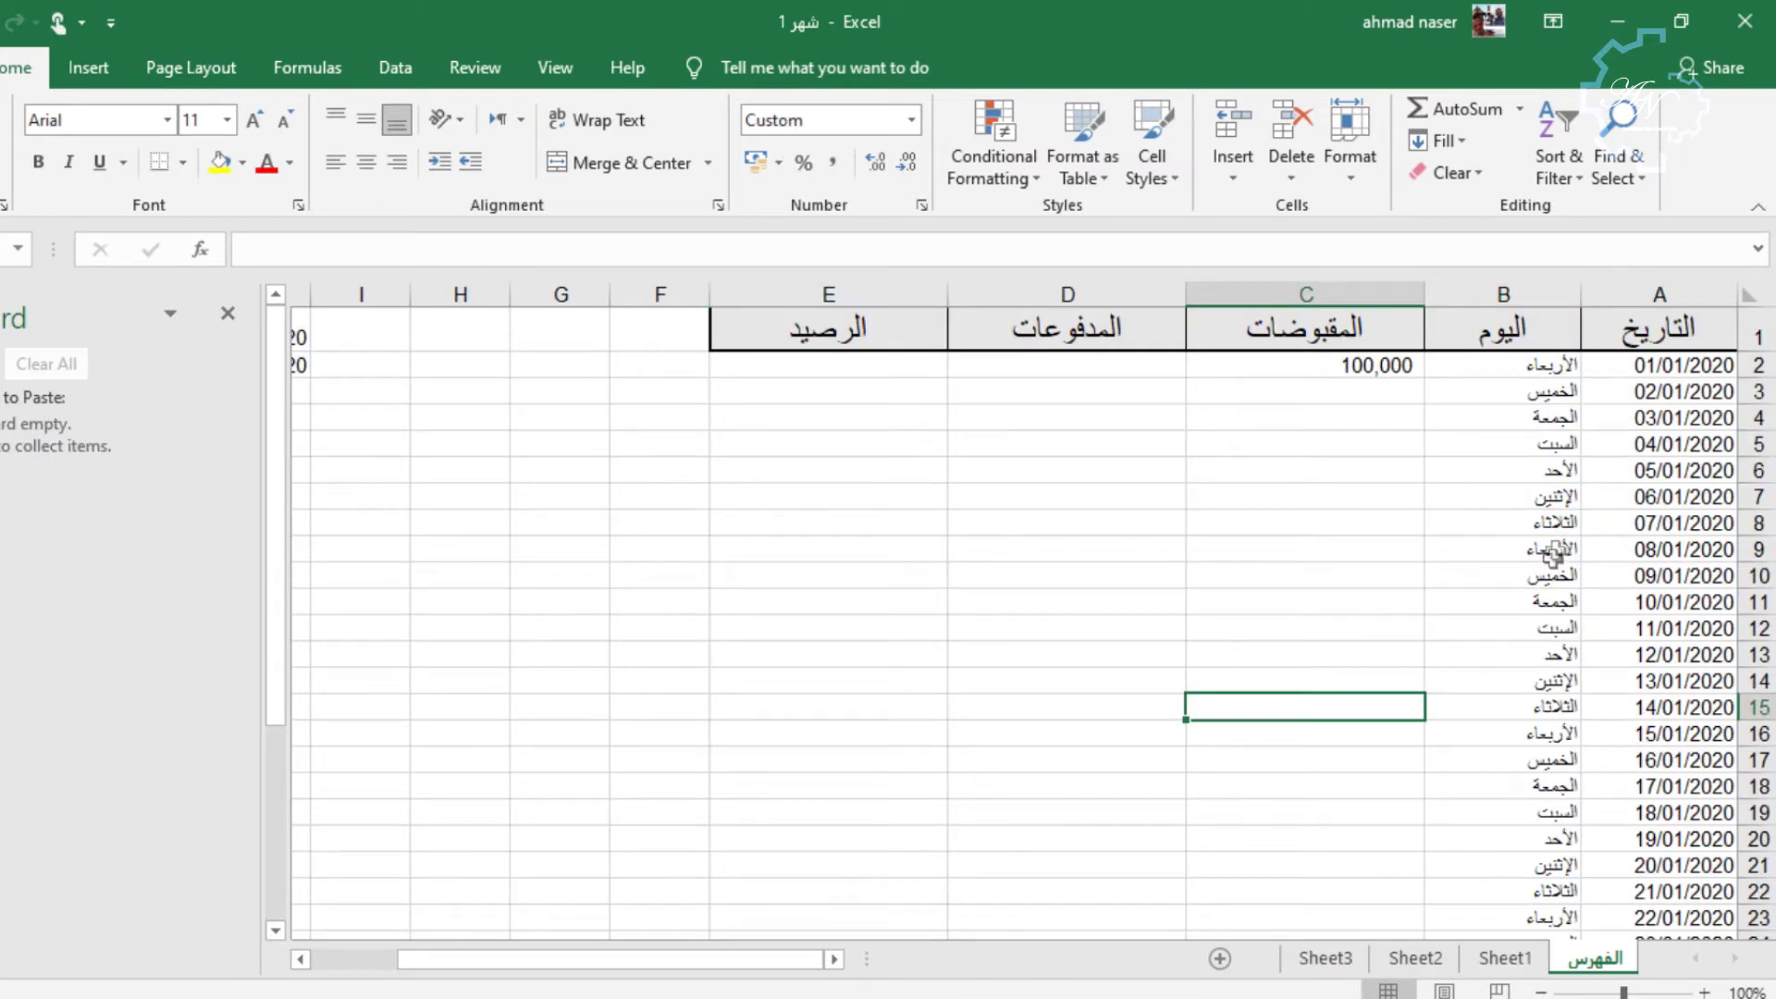
pyautogui.moveTo(1631, 372)
pyautogui.mouseDown()
pyautogui.moveTo(823, 894)
pyautogui.moveTo(823, 875)
pyautogui.mouseUp()
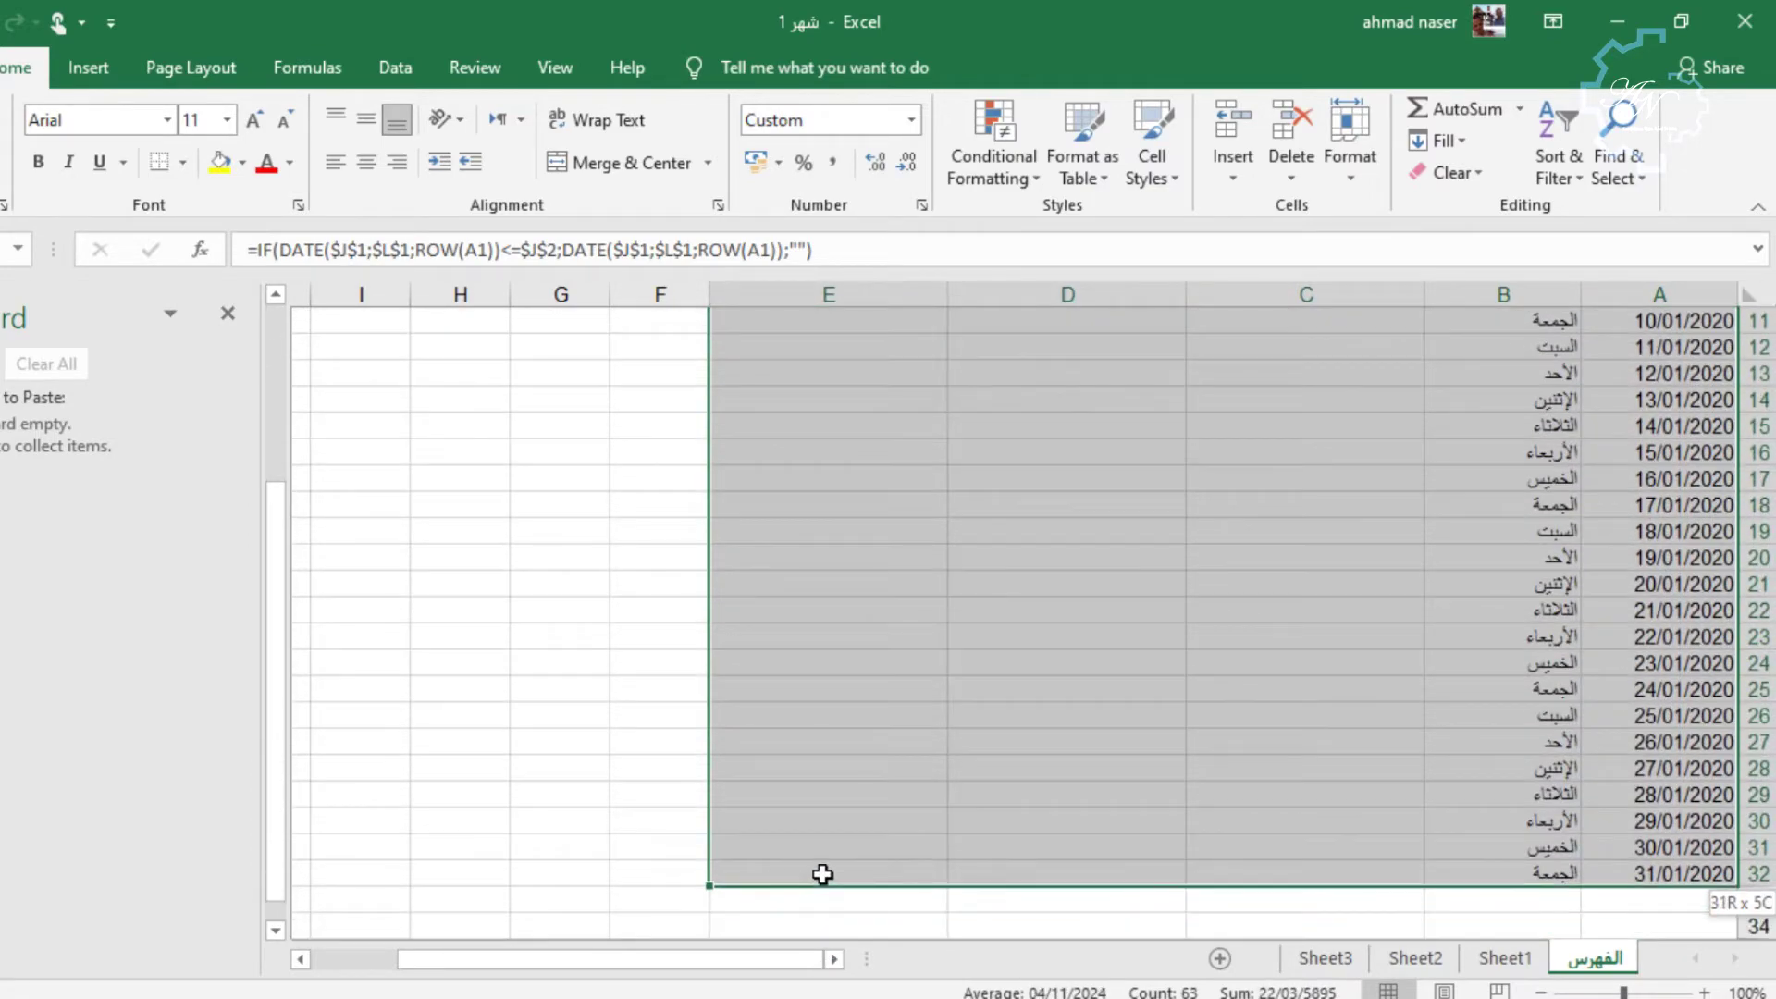
pyautogui.moveTo(822, 874); pyautogui.dragTo(821, 875)
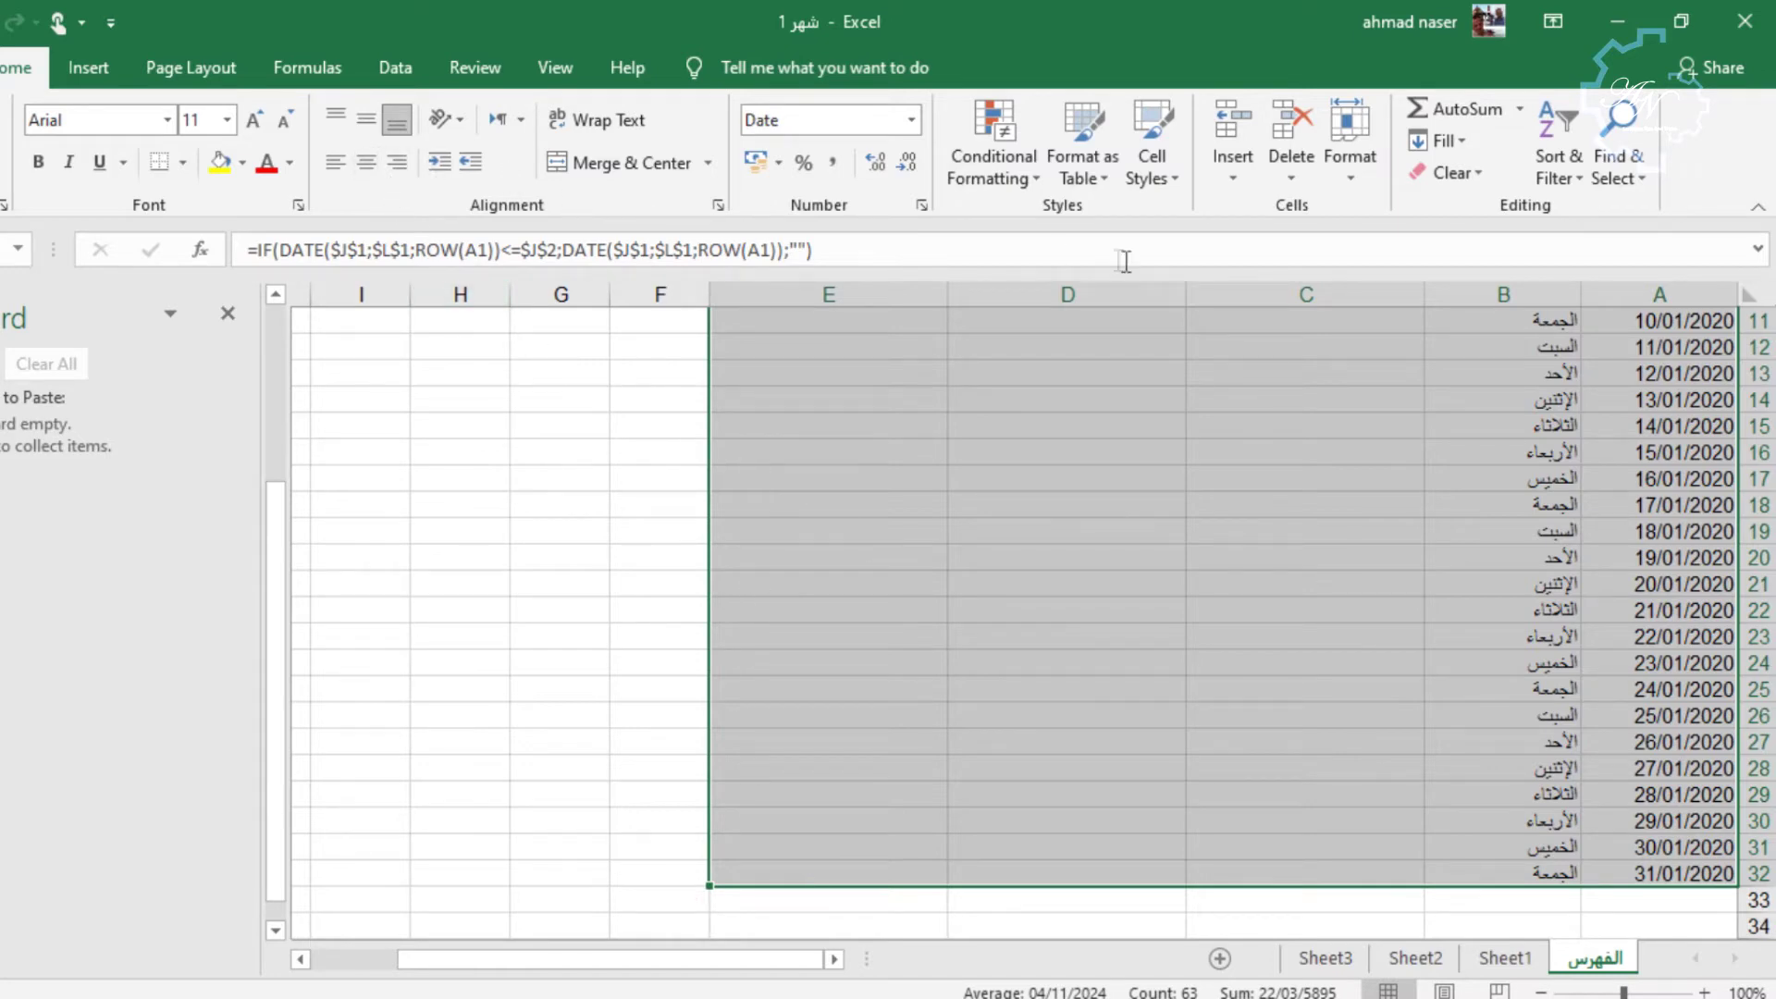
pyautogui.click(1014, 181)
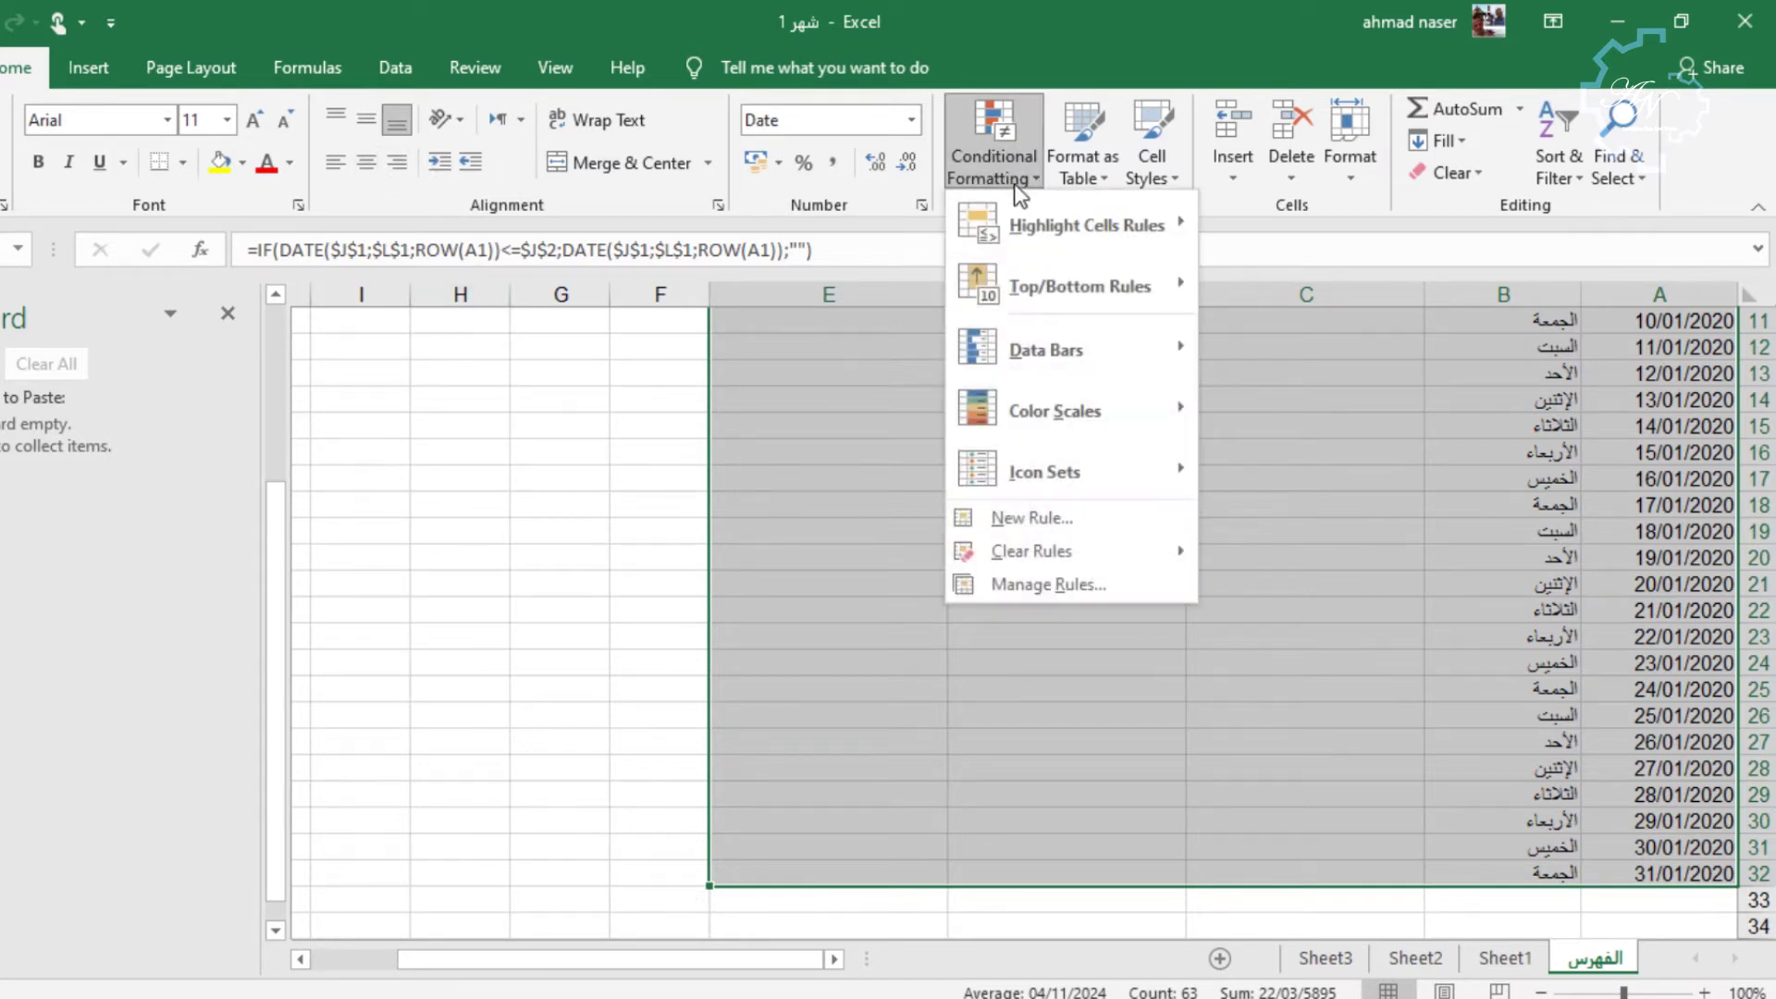
# Start a new conditional formatting rule using a formula to decide which cells to format.
pyautogui.click(1064, 520)
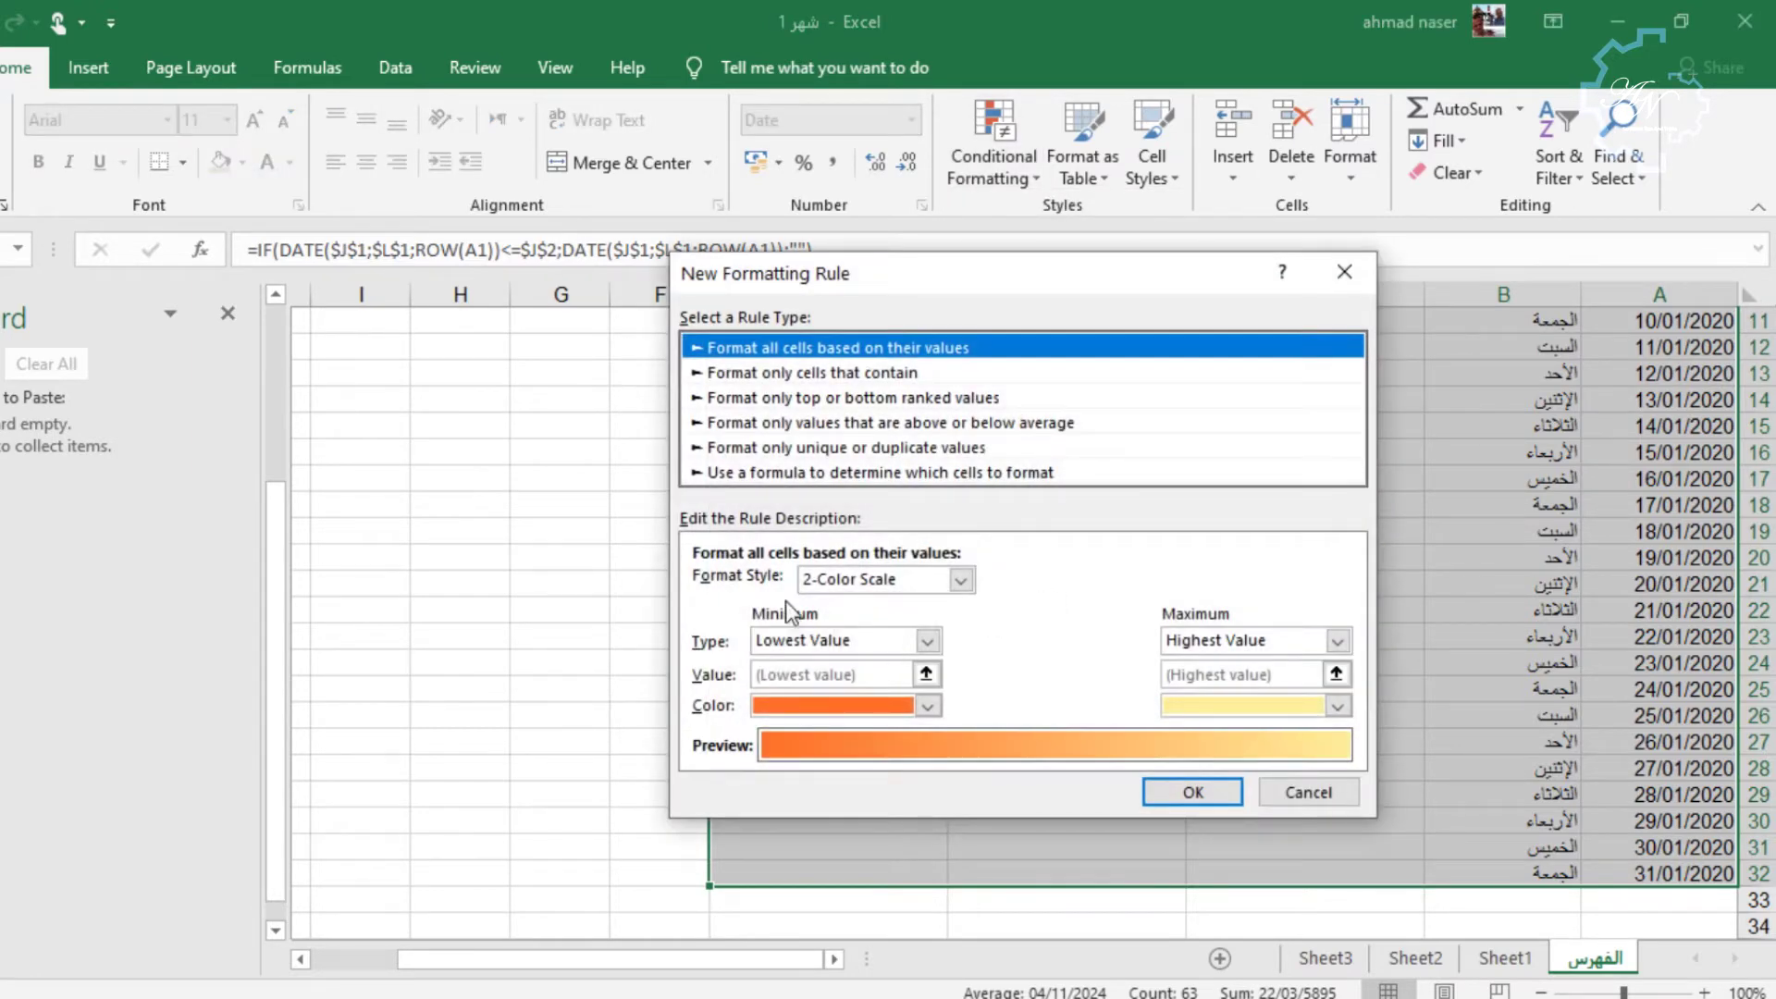
pyautogui.click(785, 473)
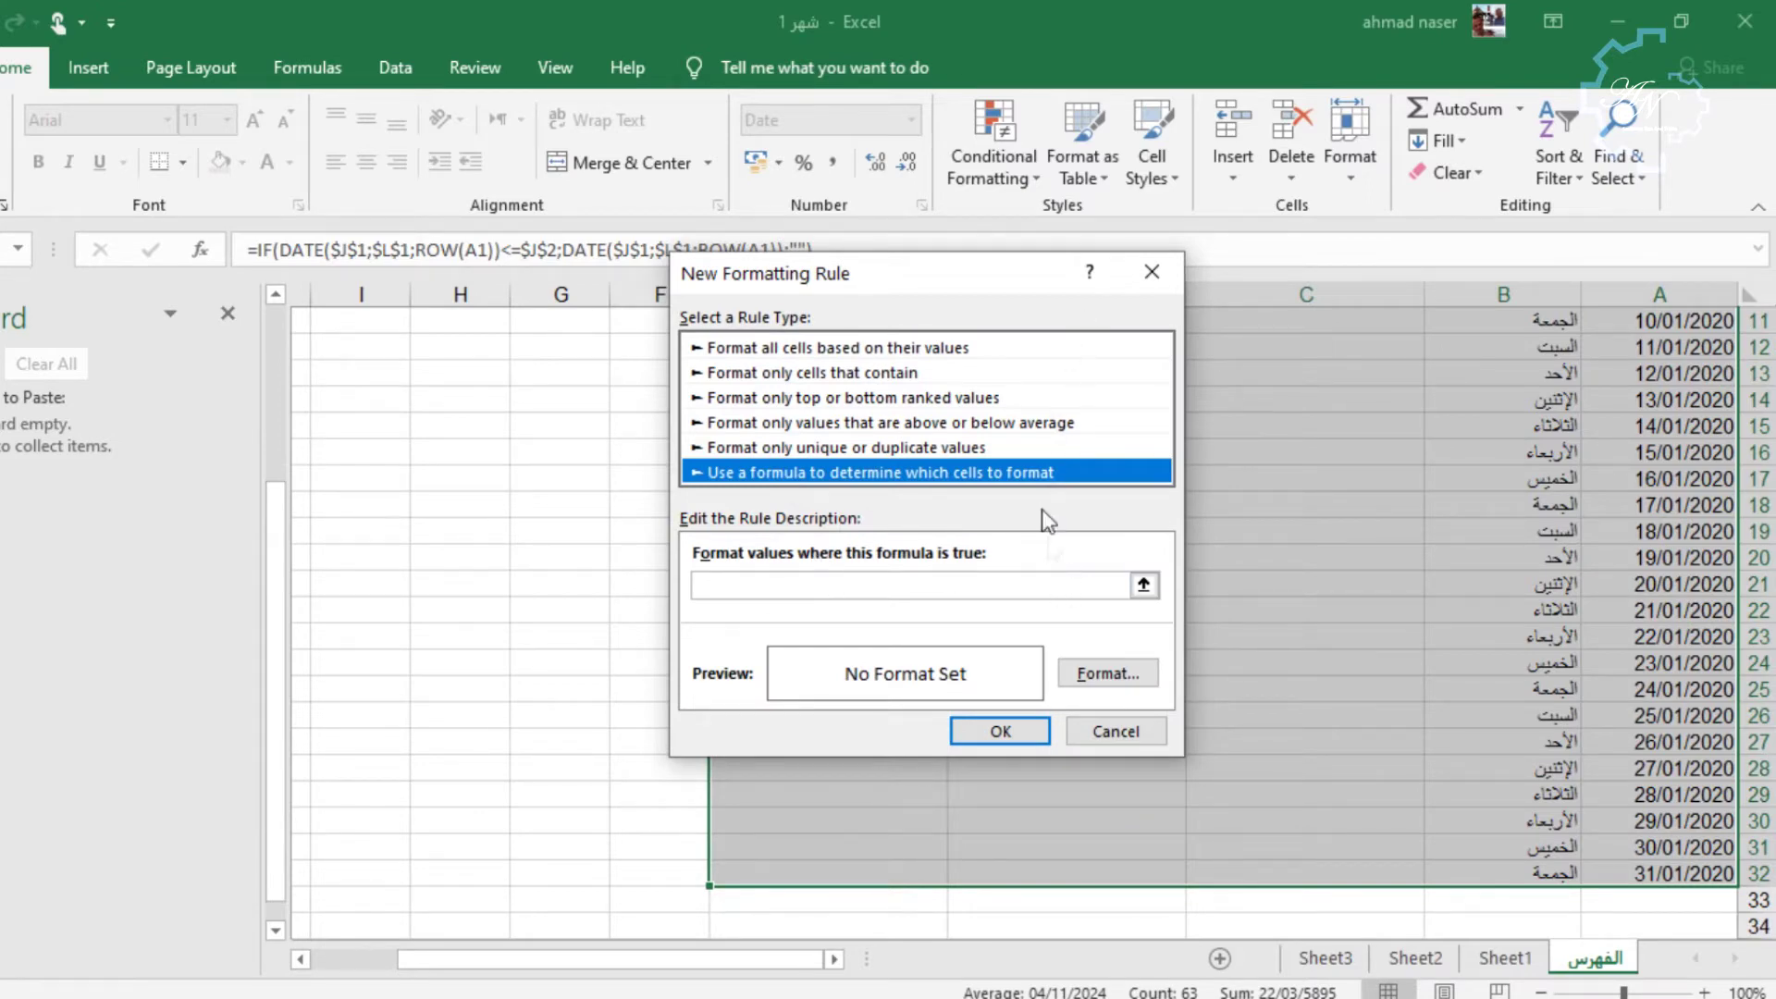
pyautogui.click(902, 584)
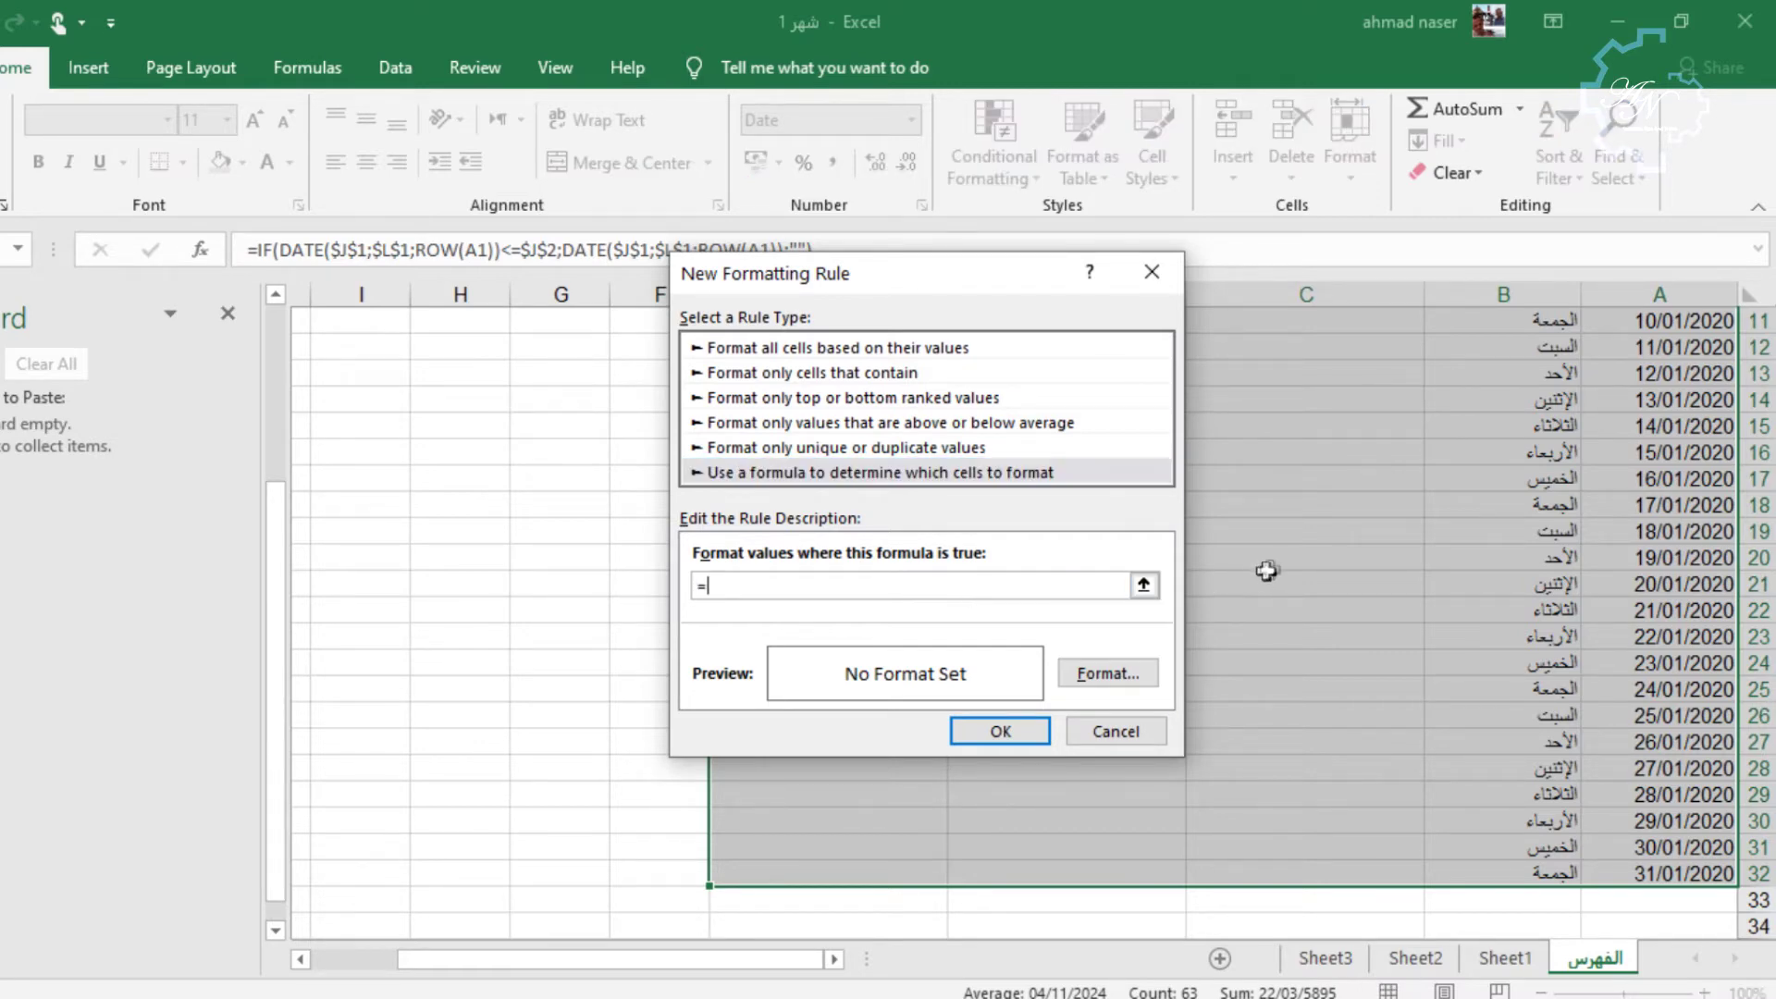
pyautogui.click(1143, 585)
pyautogui.scroll(3, 1348, 580)
pyautogui.scroll(-6, 1388, 583)
pyautogui.scroll(6, 1384, 595)
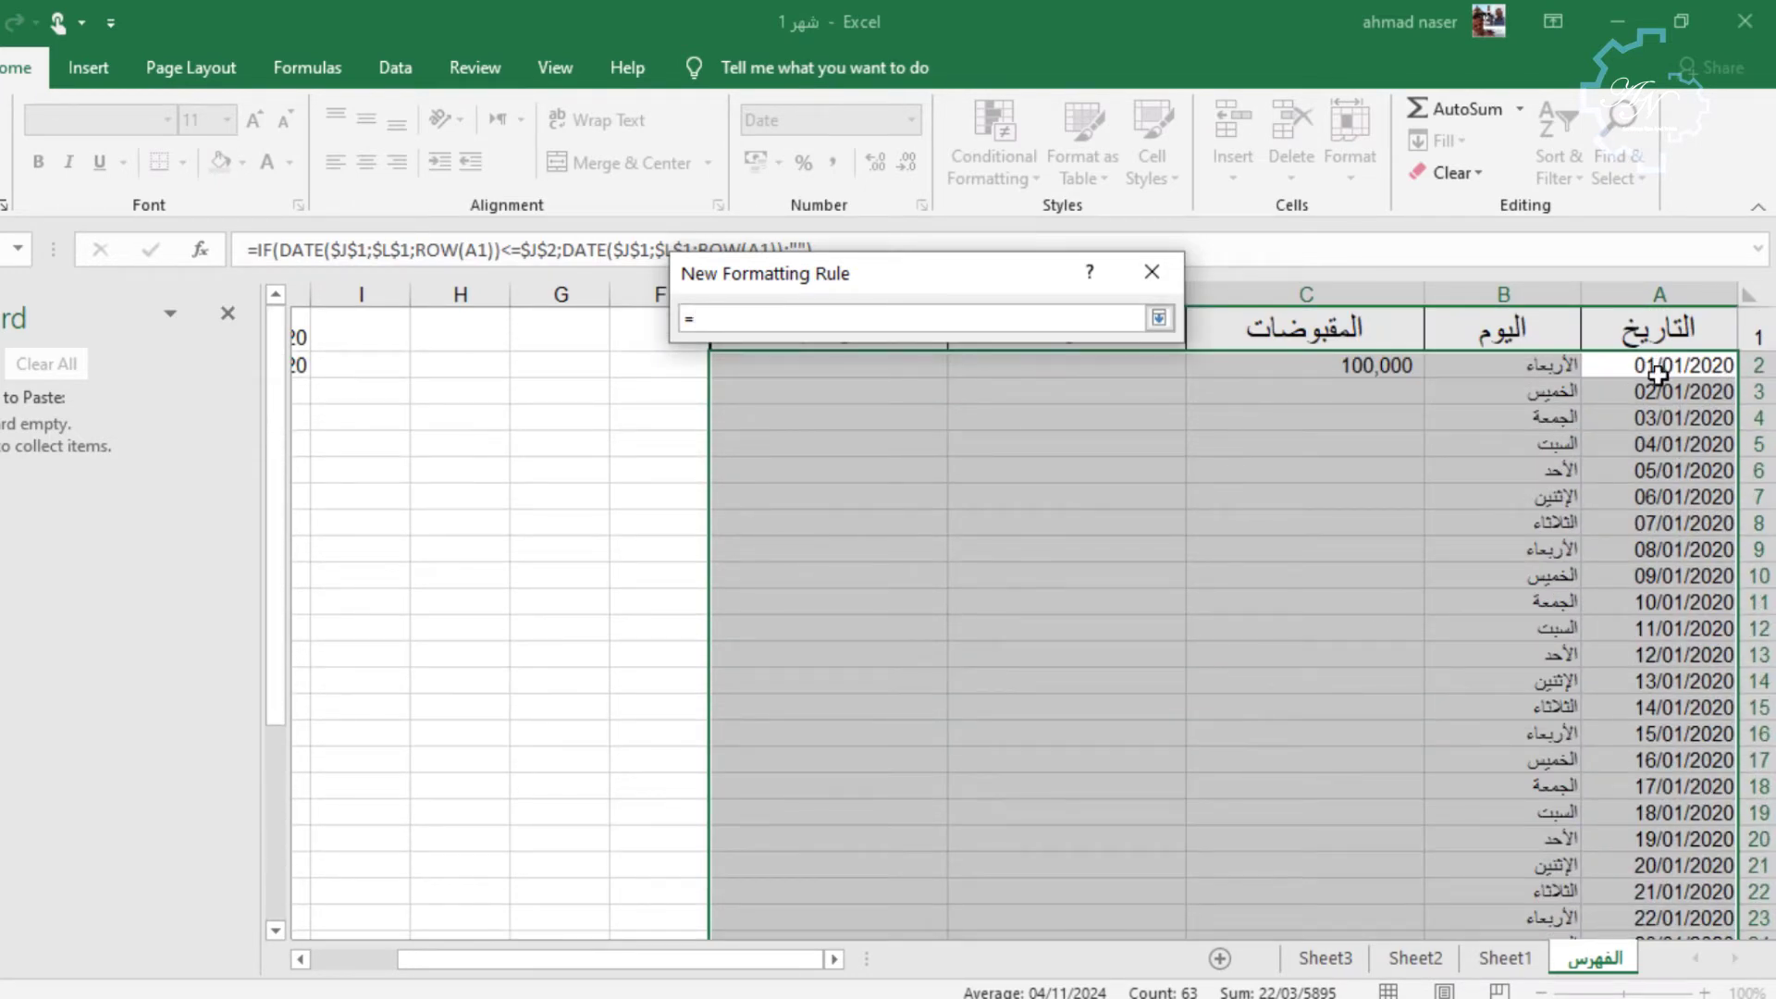
pyautogui.click(1158, 317)
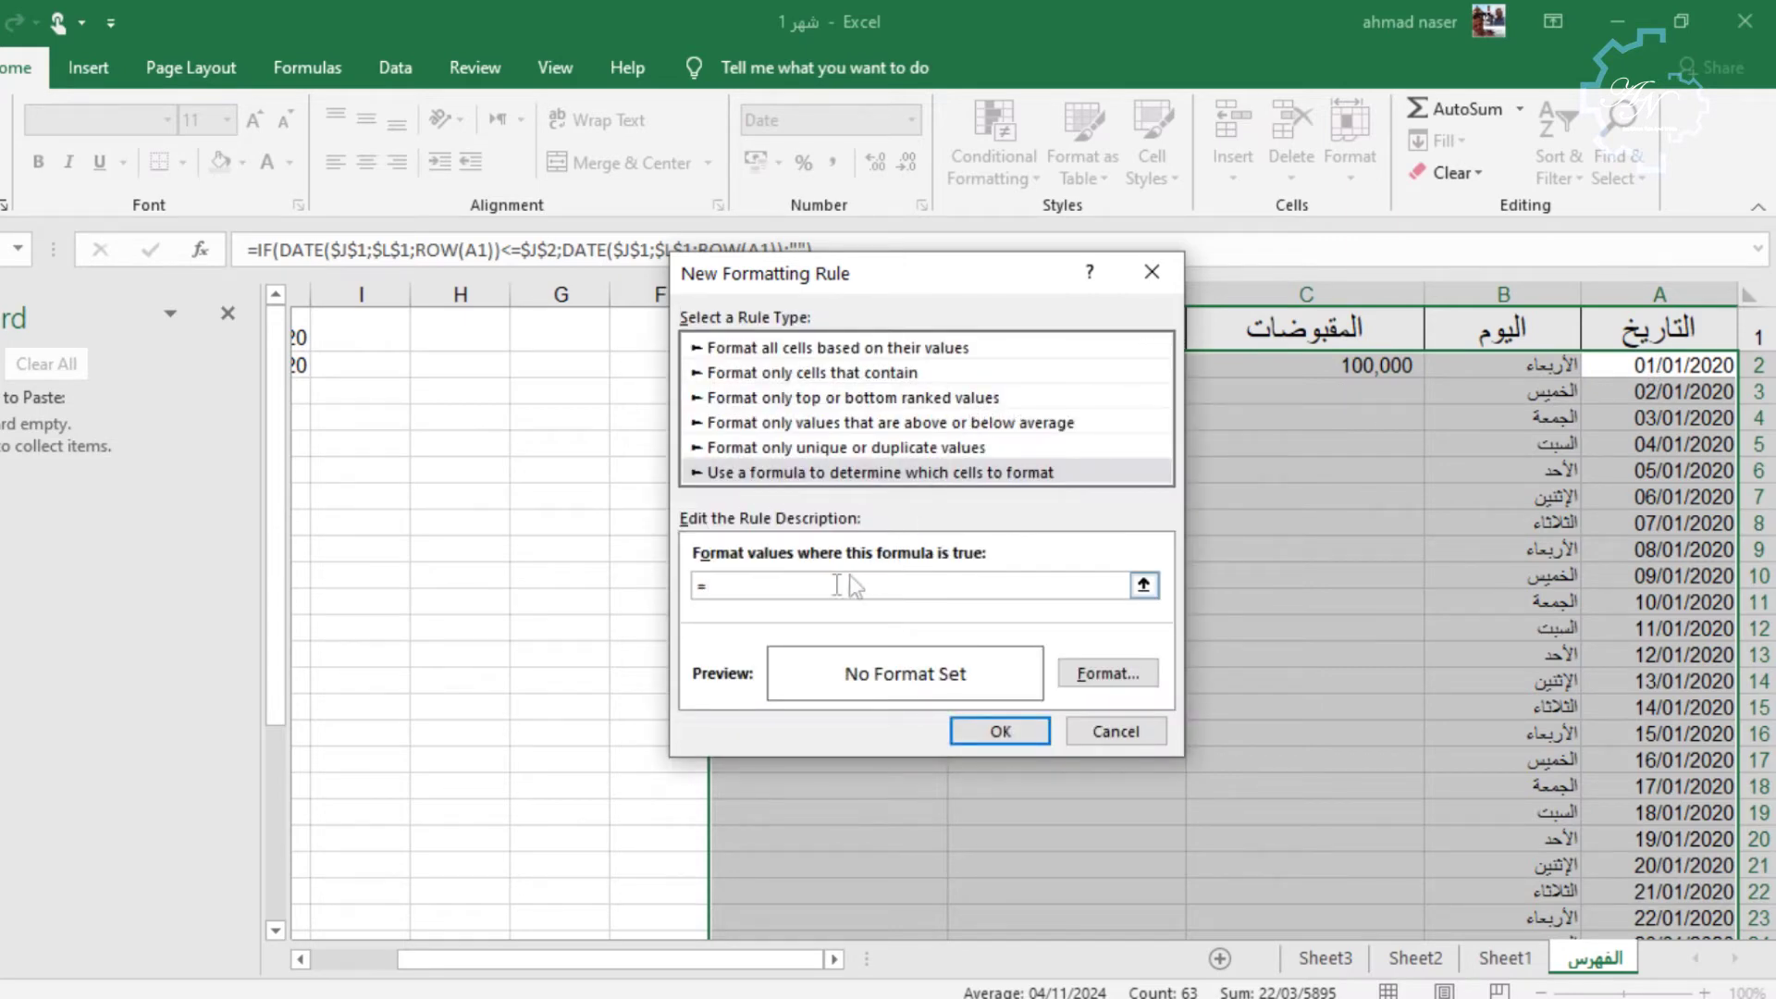
# Enter the rule formula =$A2<>"" so it targets rows containing a date.
pyautogui.write('a2')
pyautogui.press('F4')
pyautogui.press('F4')
pyautogui.press('F4')
pyautogui.press('F4')
pyautogui.press('F4')
pyautogui.press('F4')
pyautogui.press('F4')
pyautogui.write('""')
pyautogui.click(1088, 674)
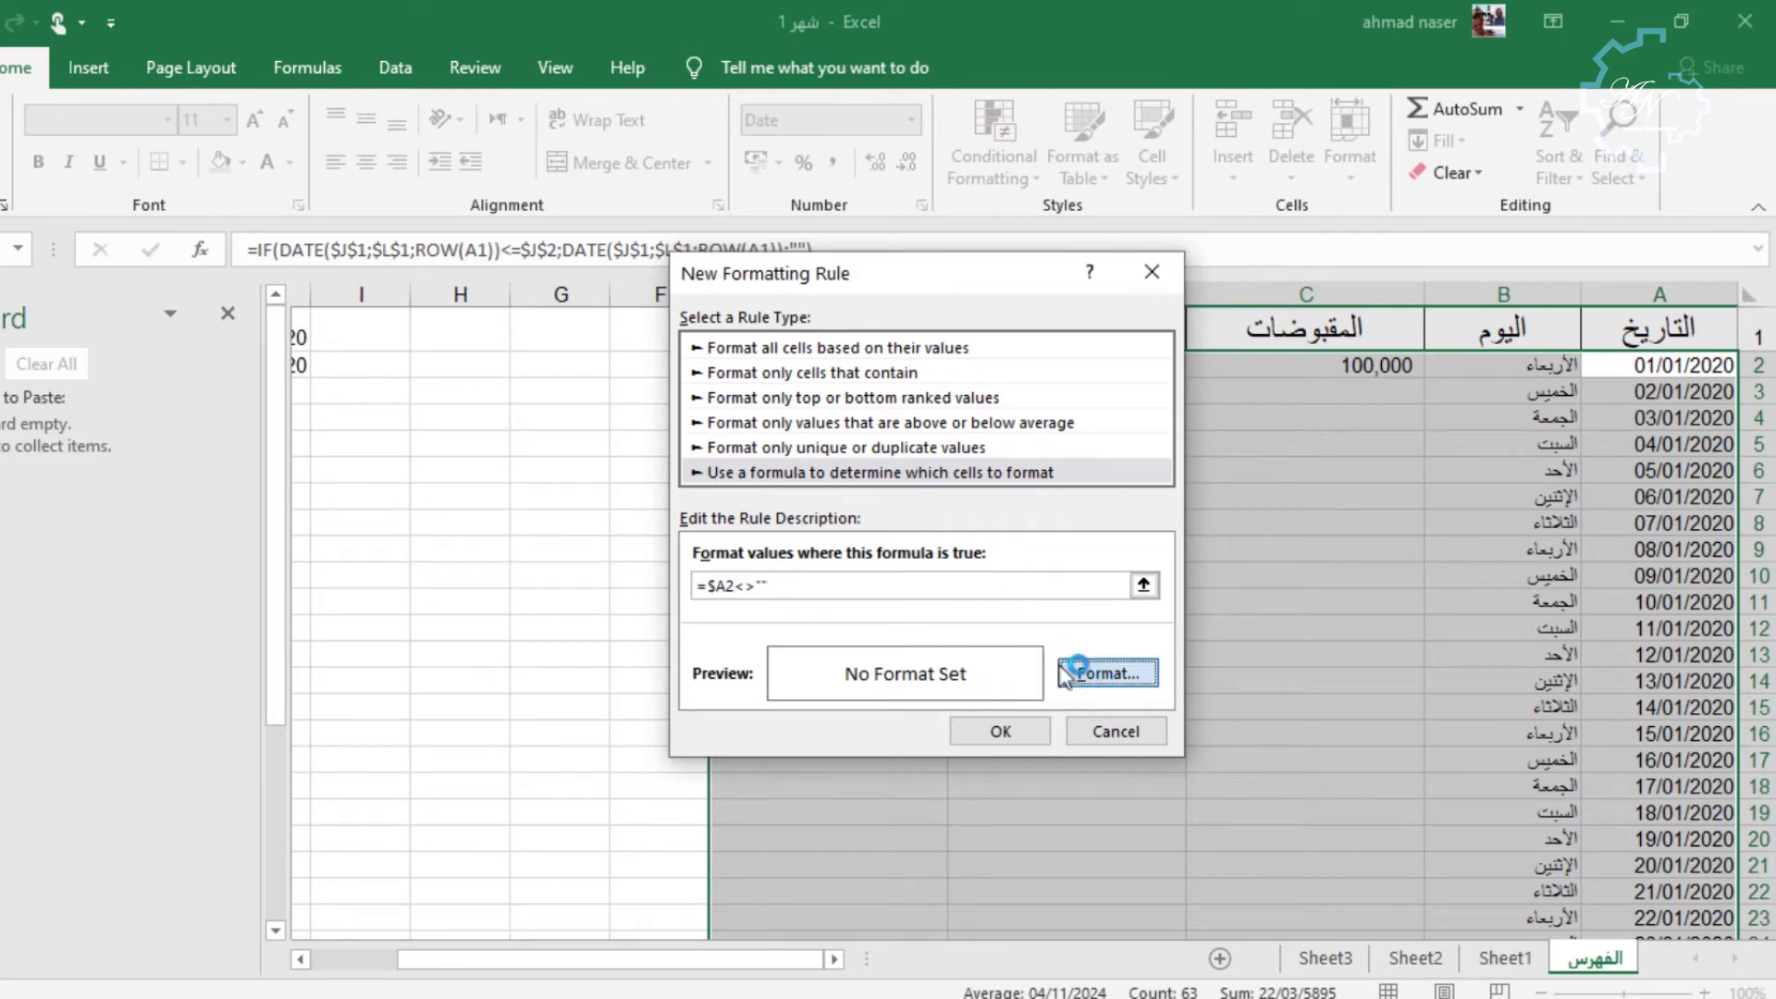
# Give the rule a double-line border on left, top, right and bottom, and apply it.
pyautogui.click(842, 198)
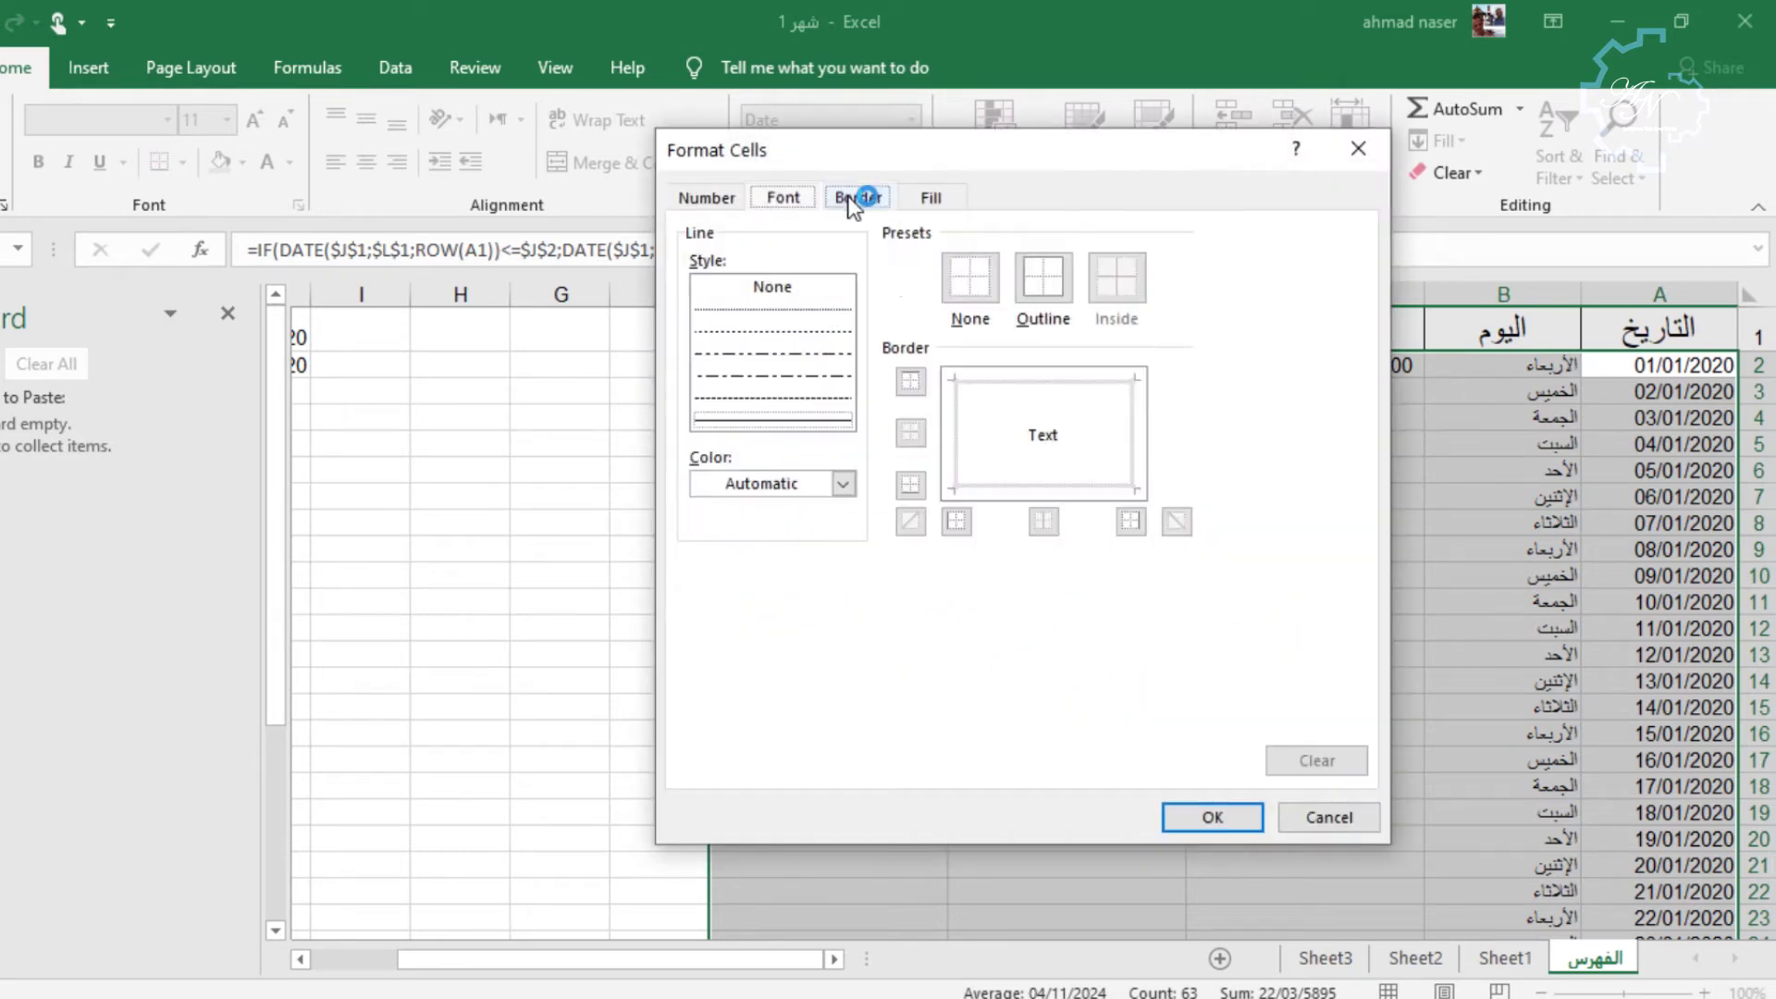
pyautogui.click(830, 421)
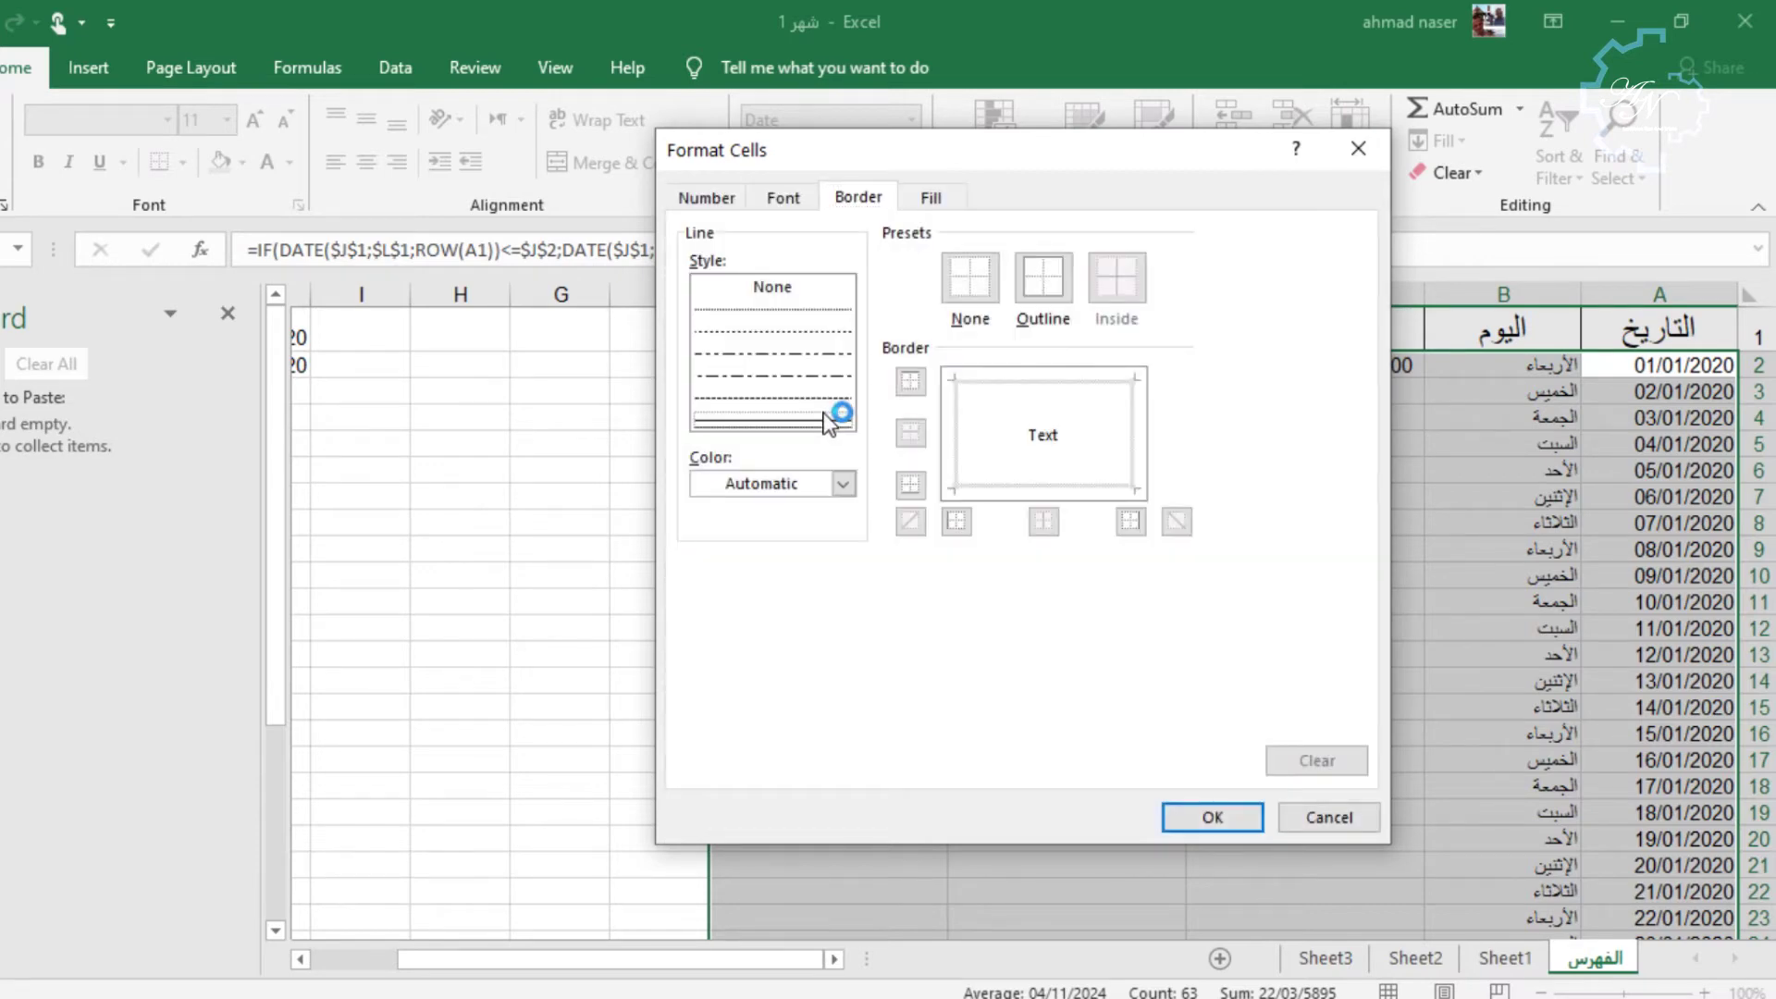
pyautogui.click(954, 440)
pyautogui.click(1025, 384)
pyautogui.click(1136, 439)
pyautogui.click(1086, 481)
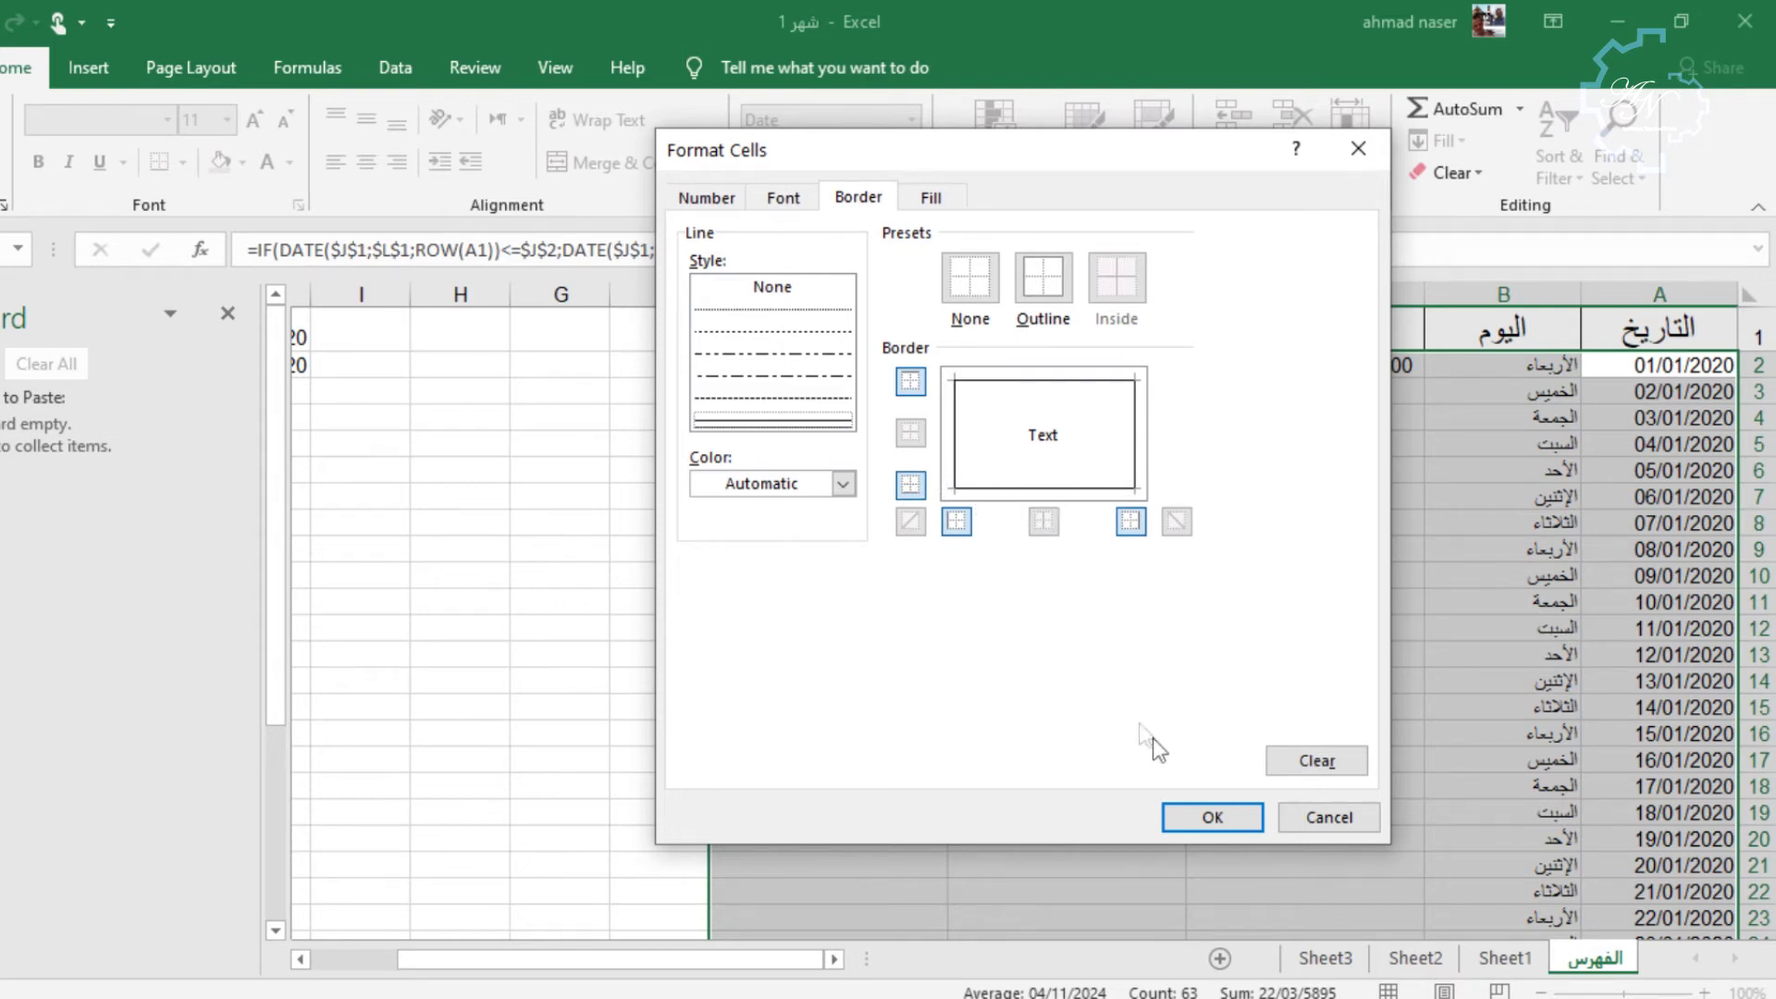
pyautogui.click(1193, 812)
pyautogui.click(1036, 732)
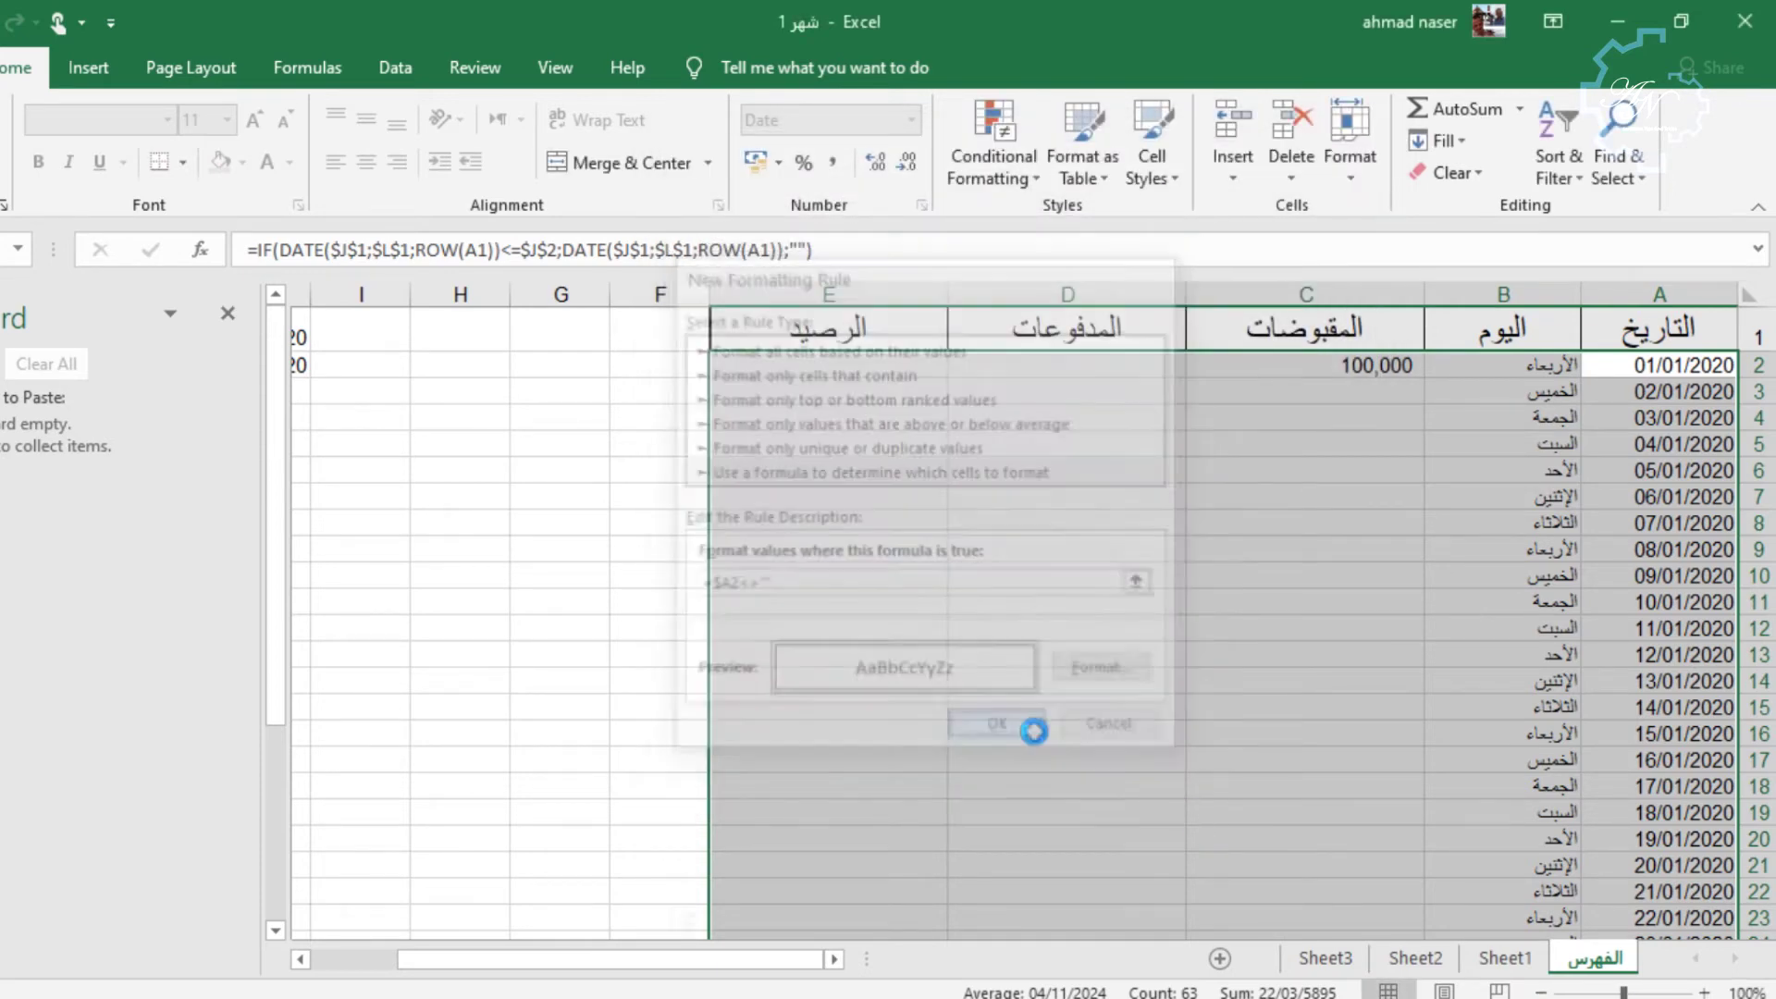
# Check the bordered ledger rows through row 32, then close the شهر 1 workbook.
pyautogui.scroll(-3, 1139, 689)
pyautogui.scroll(-2, 1139, 689)
pyautogui.scroll(3, 1139, 684)
pyautogui.scroll(2, 1139, 680)
pyautogui.scroll(1, 1139, 675)
pyautogui.click(1139, 676)
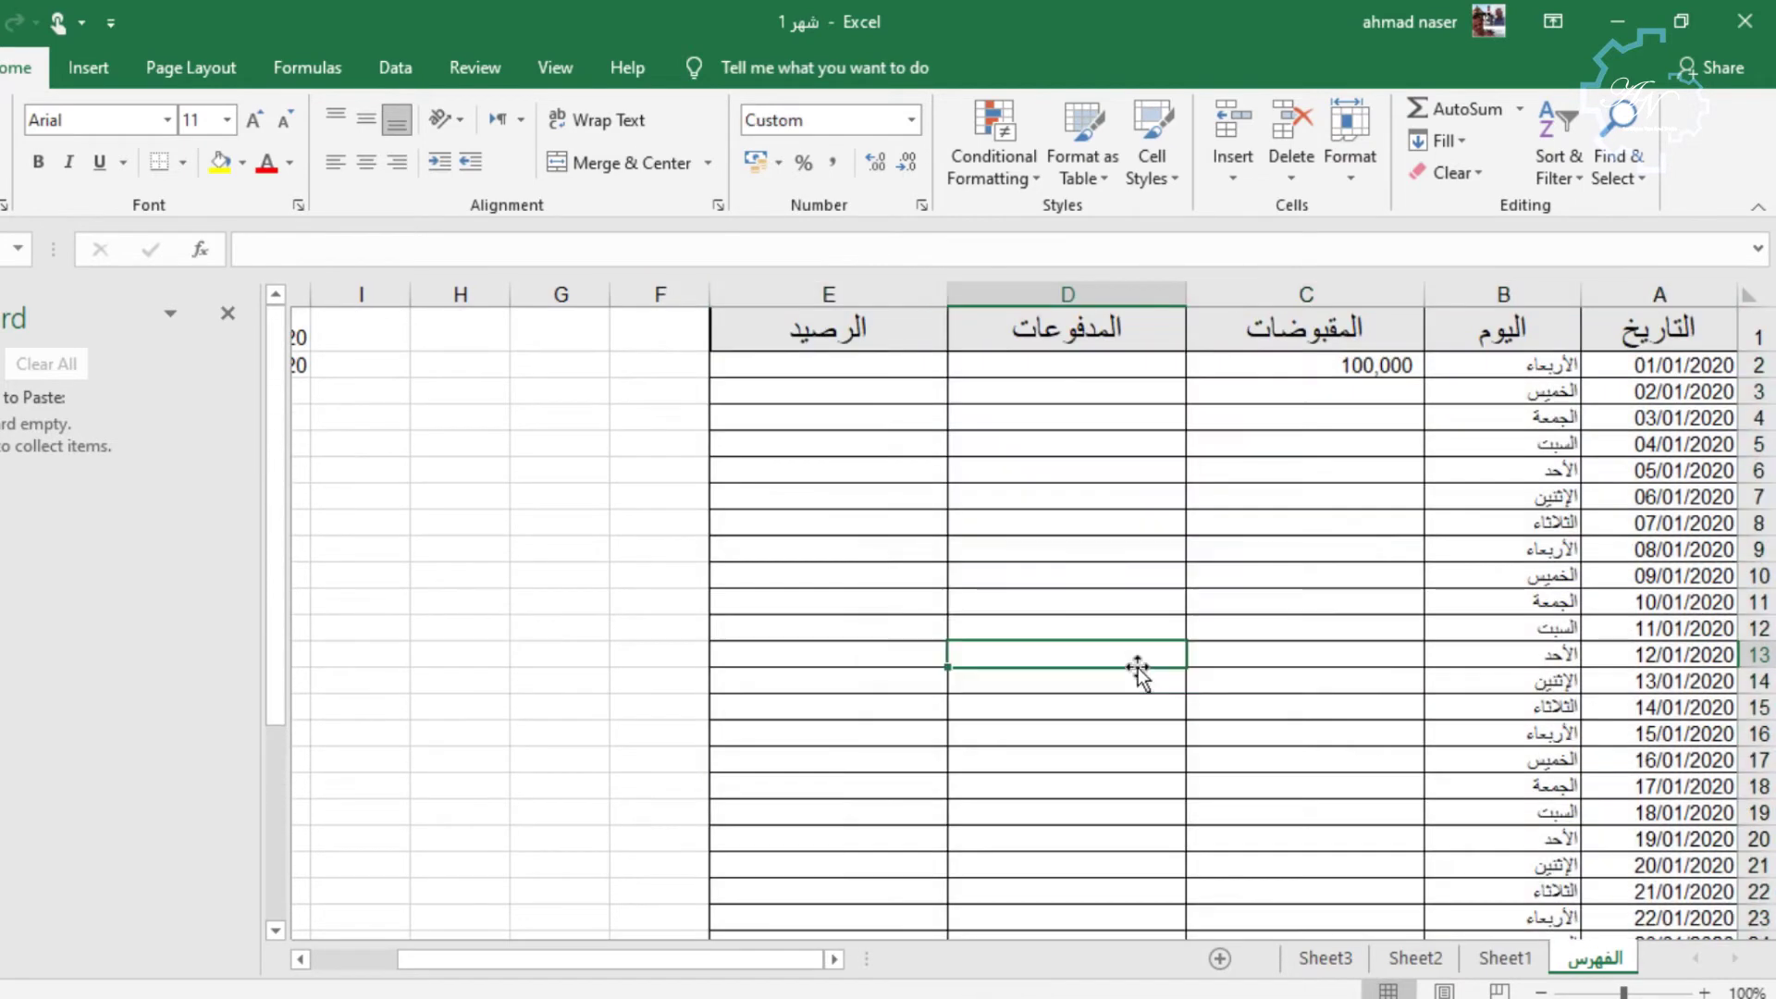
pyautogui.scroll(-2, 1139, 674)
pyautogui.scroll(-3, 1139, 674)
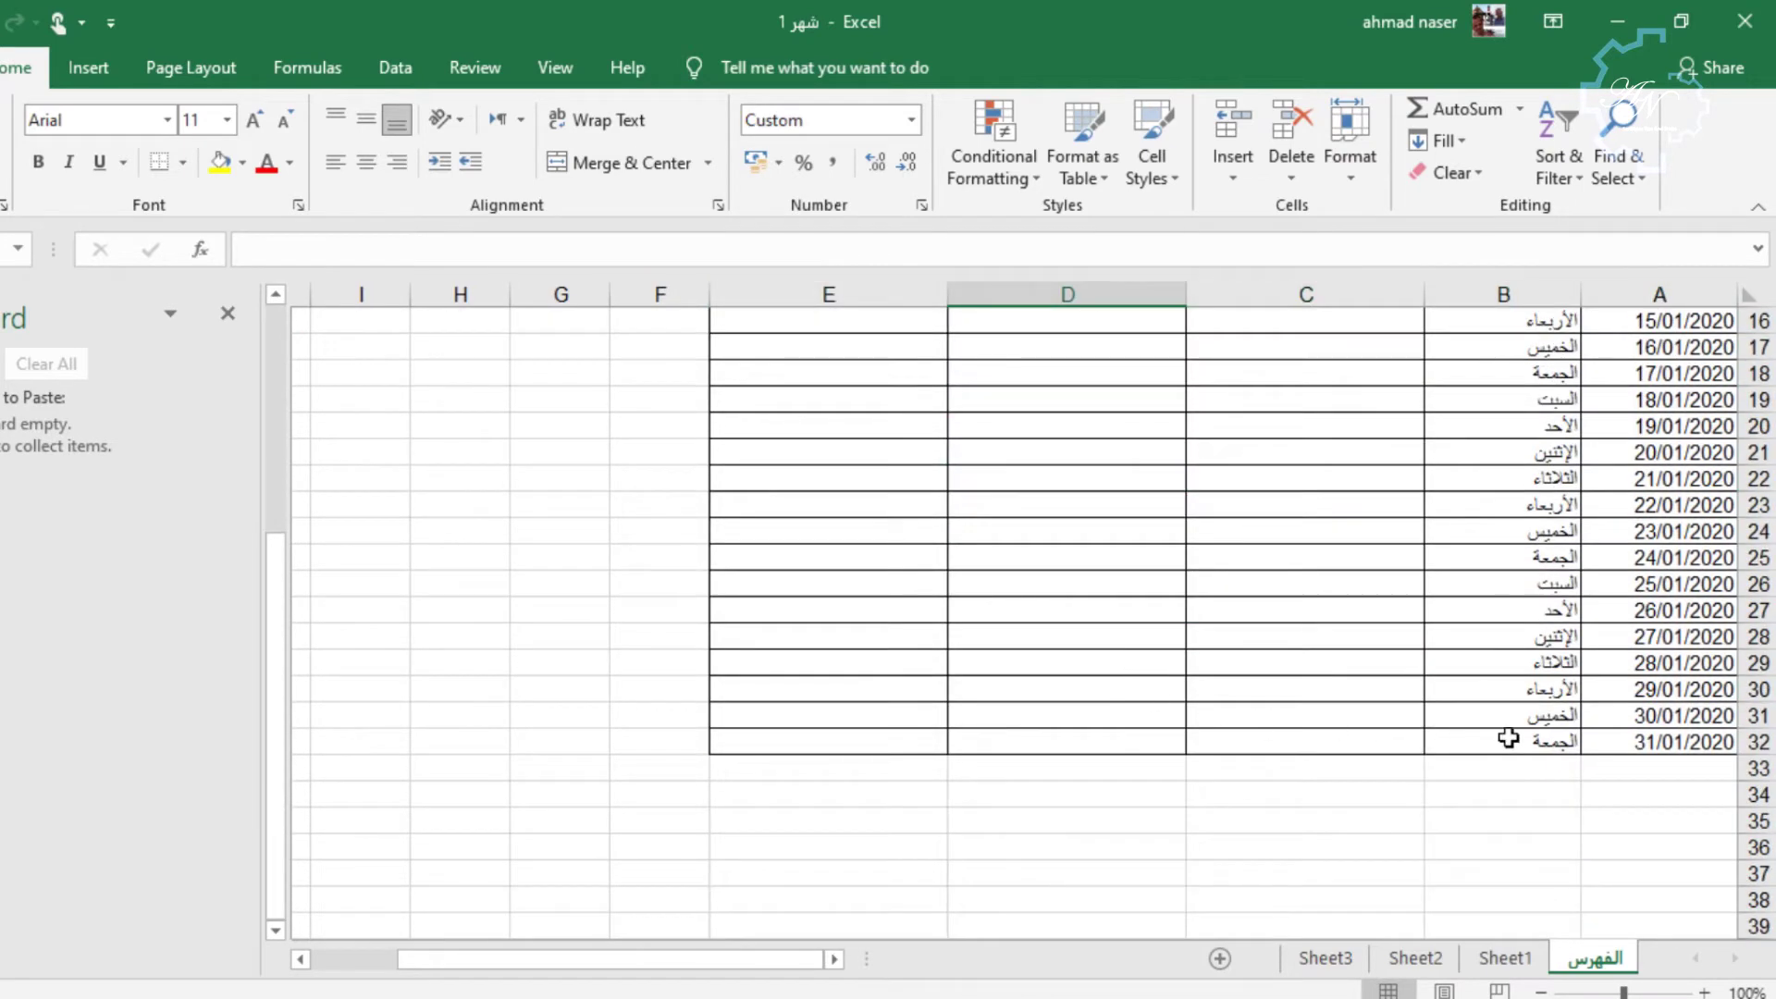
pyautogui.scroll(3, 1509, 737)
pyautogui.scroll(2, 1509, 735)
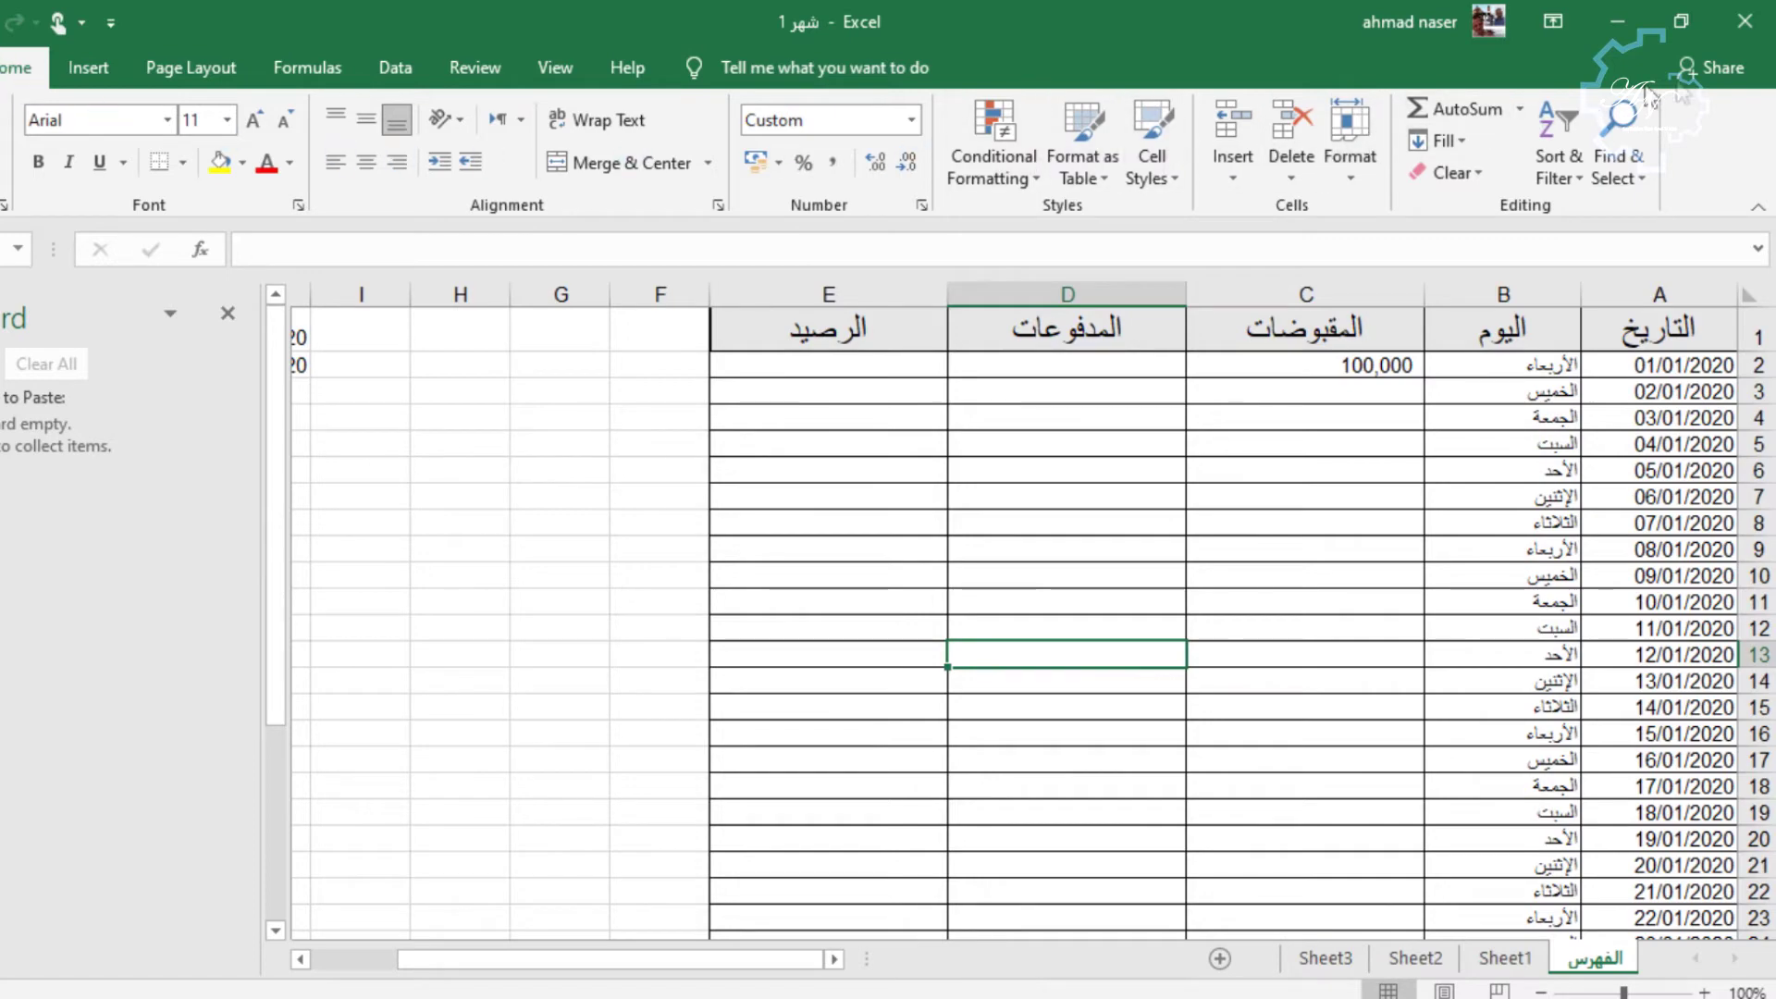
pyautogui.click(1740, 32)
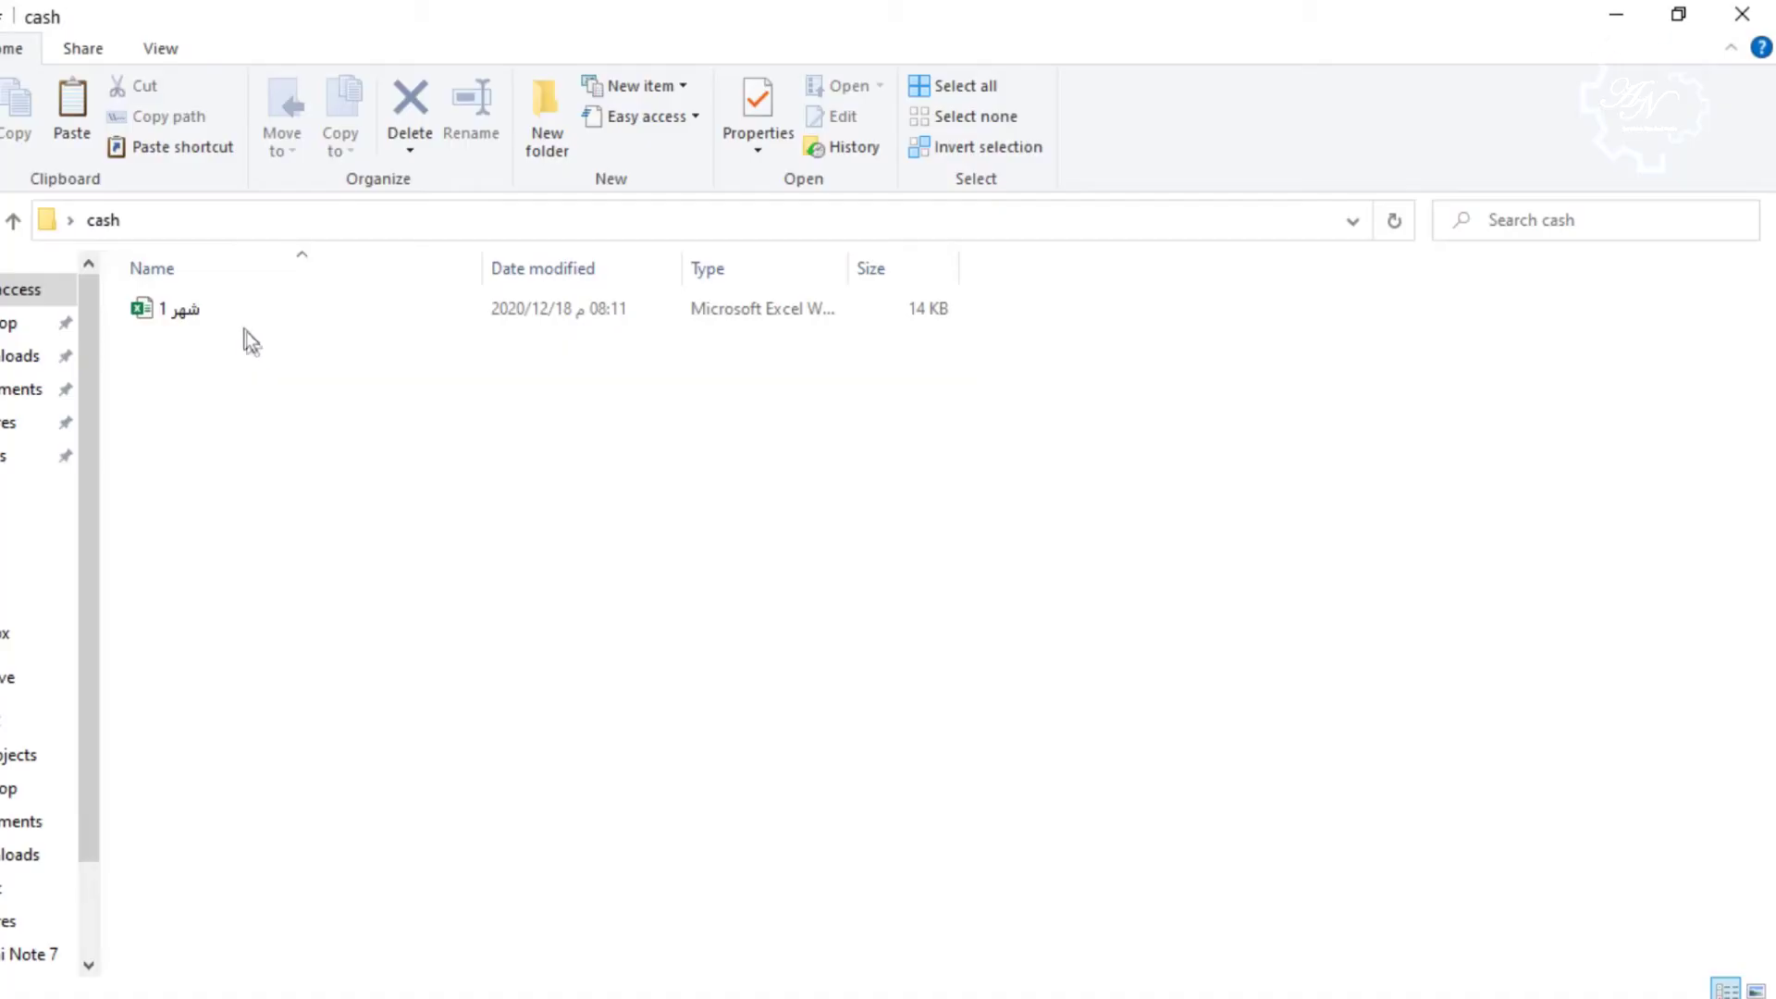
# Rename the workbook file from شهر 1 to شهر 2 and open it in Excel.
pyautogui.click(192, 324)
pyautogui.rightClick(191, 313)
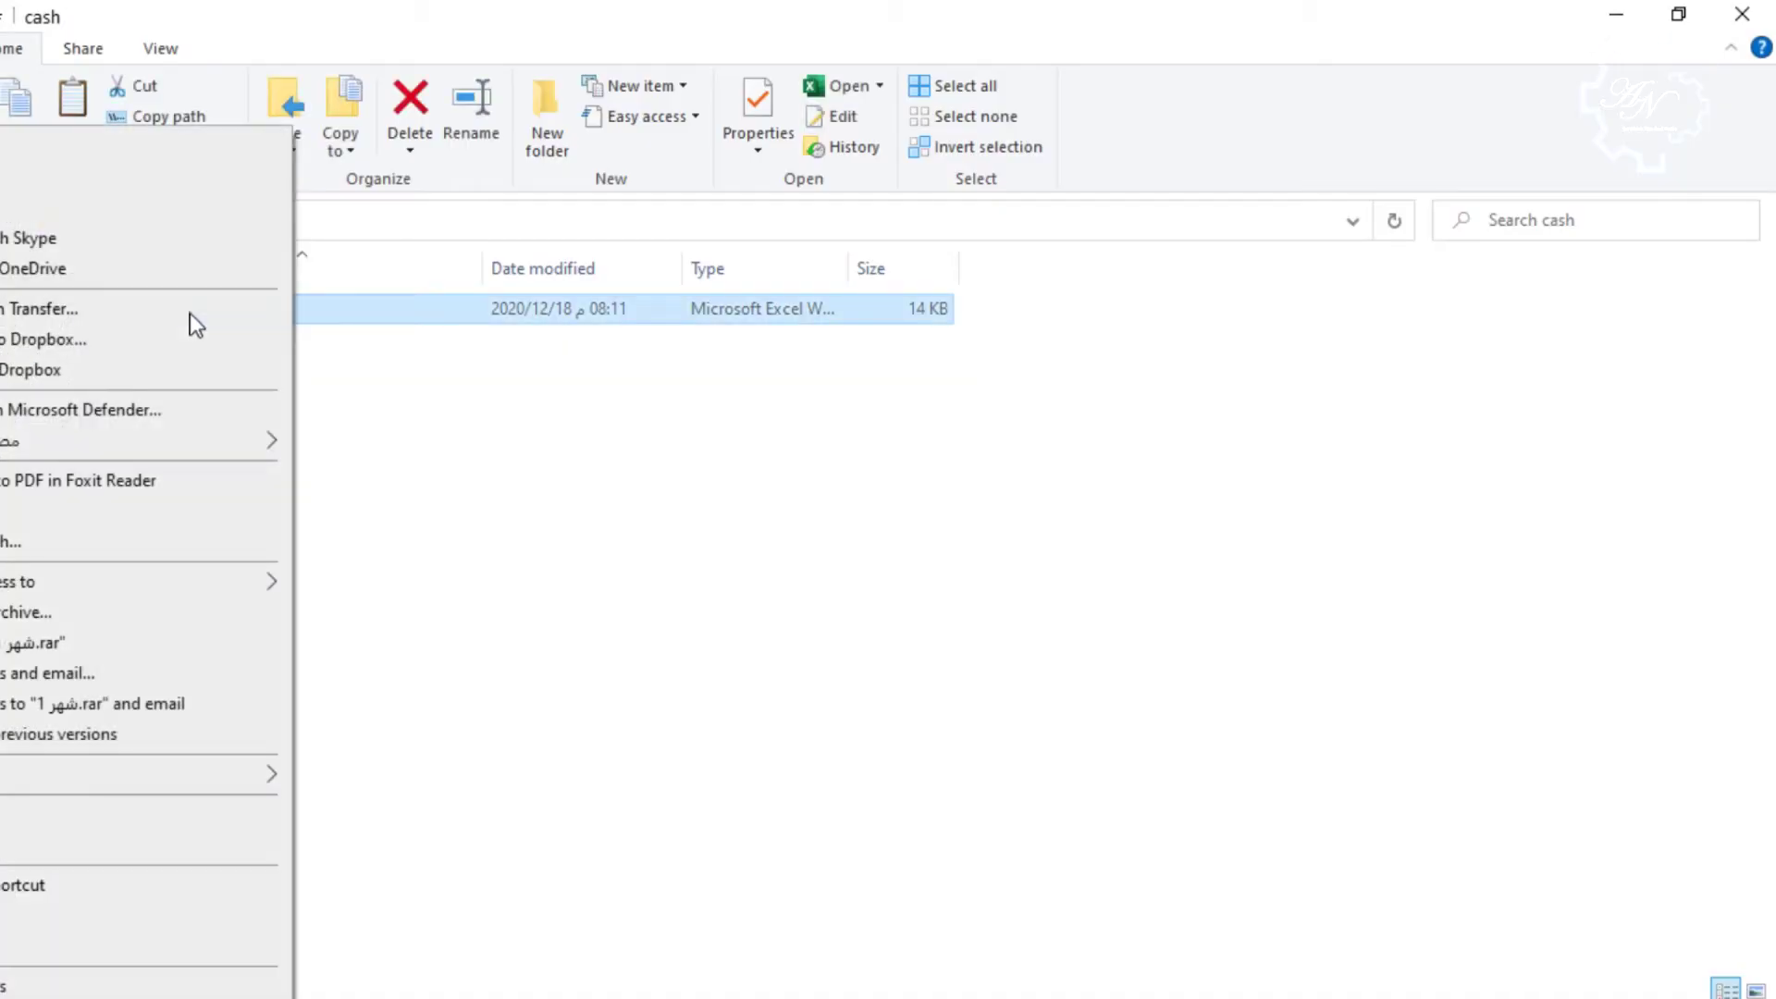
pyautogui.click(204, 951)
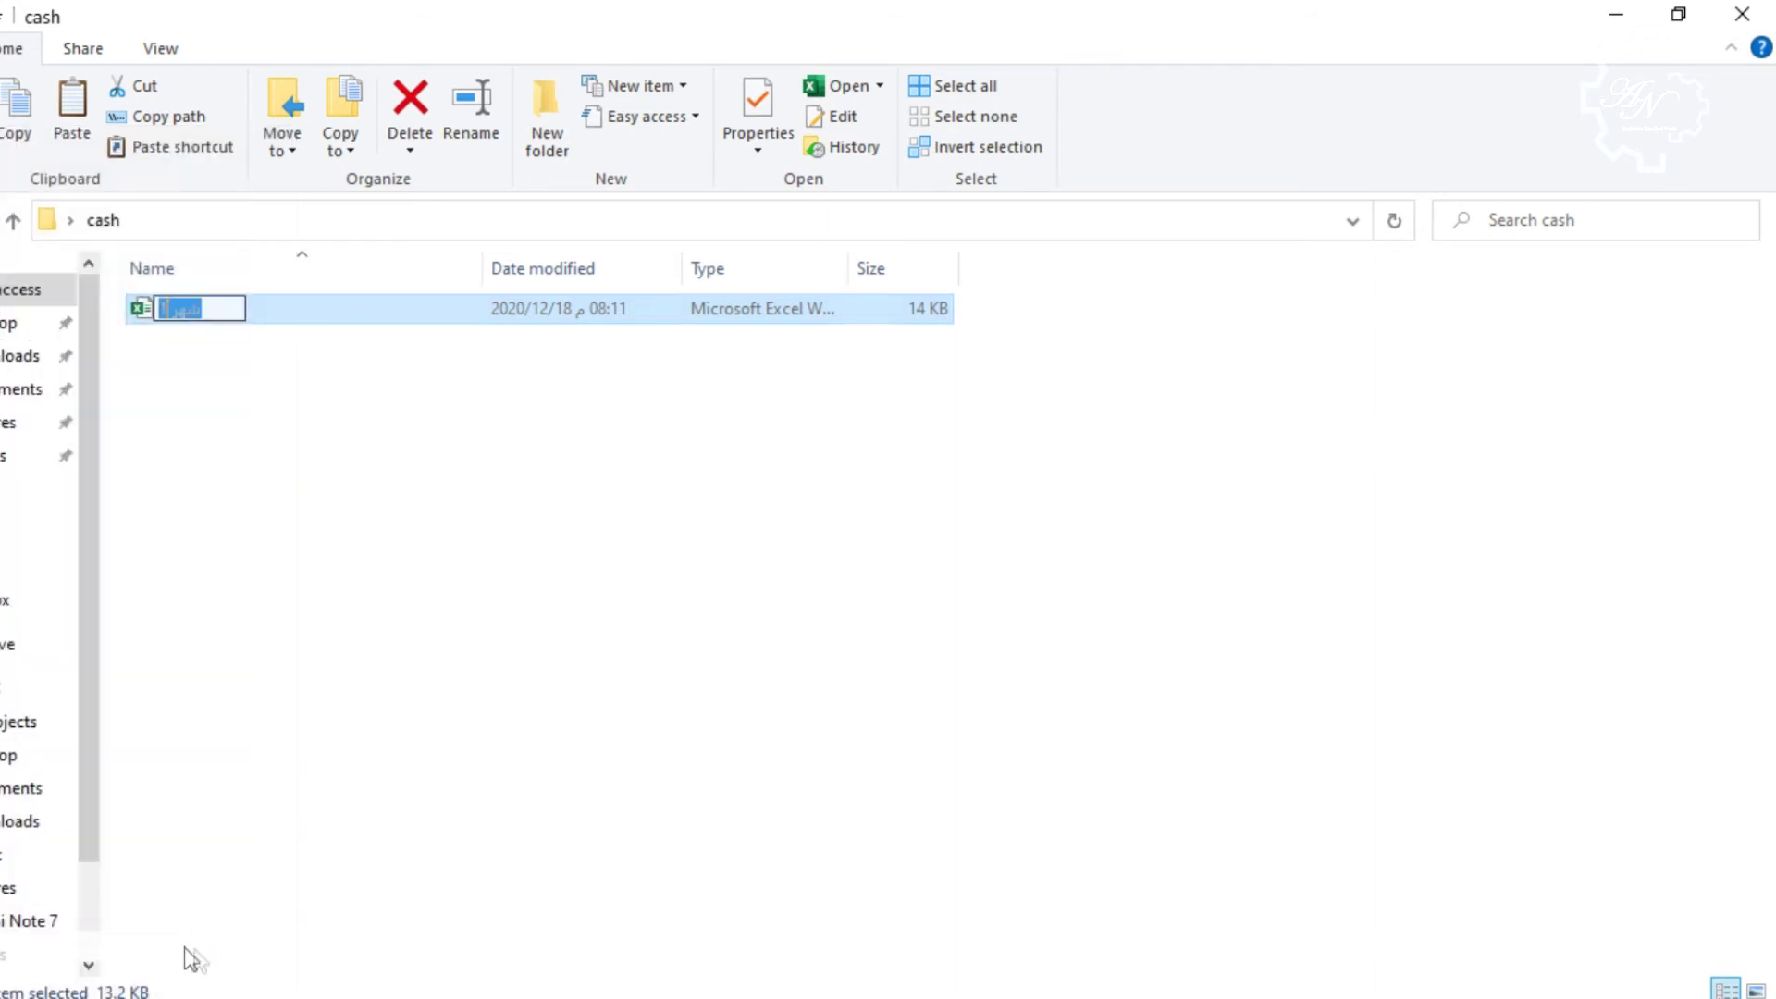
pyautogui.click(162, 308)
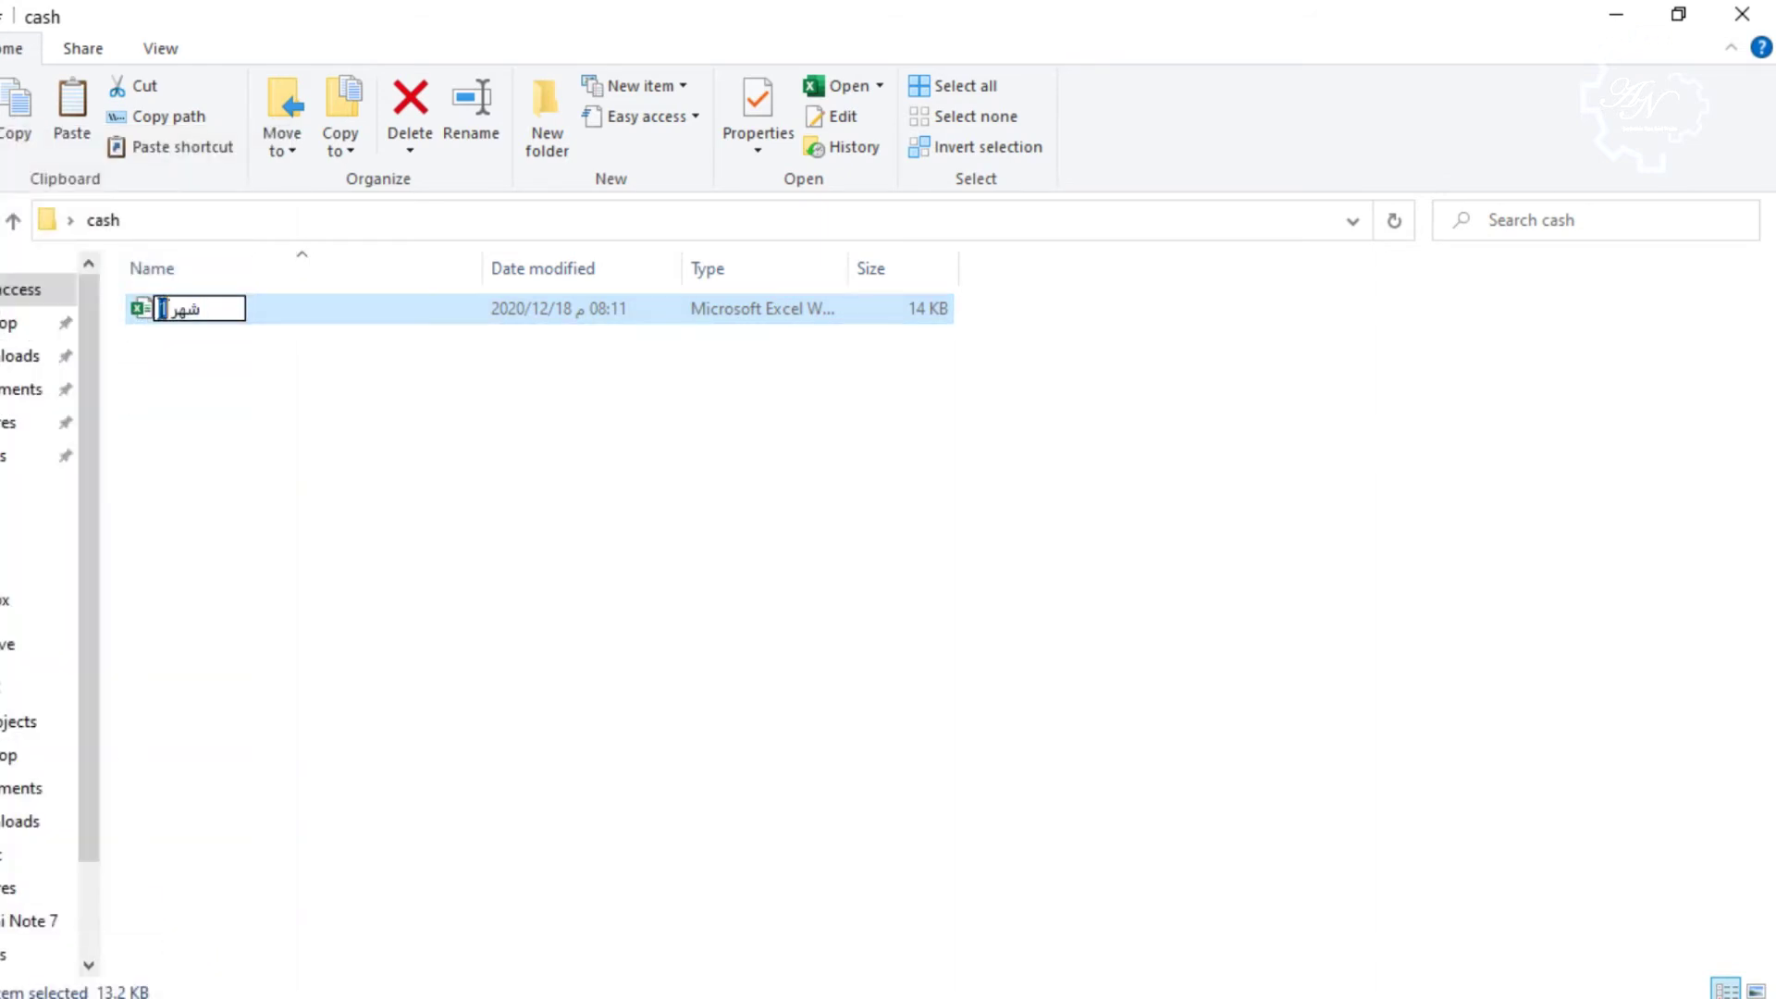
pyautogui.write('2')
pyautogui.press('Return')
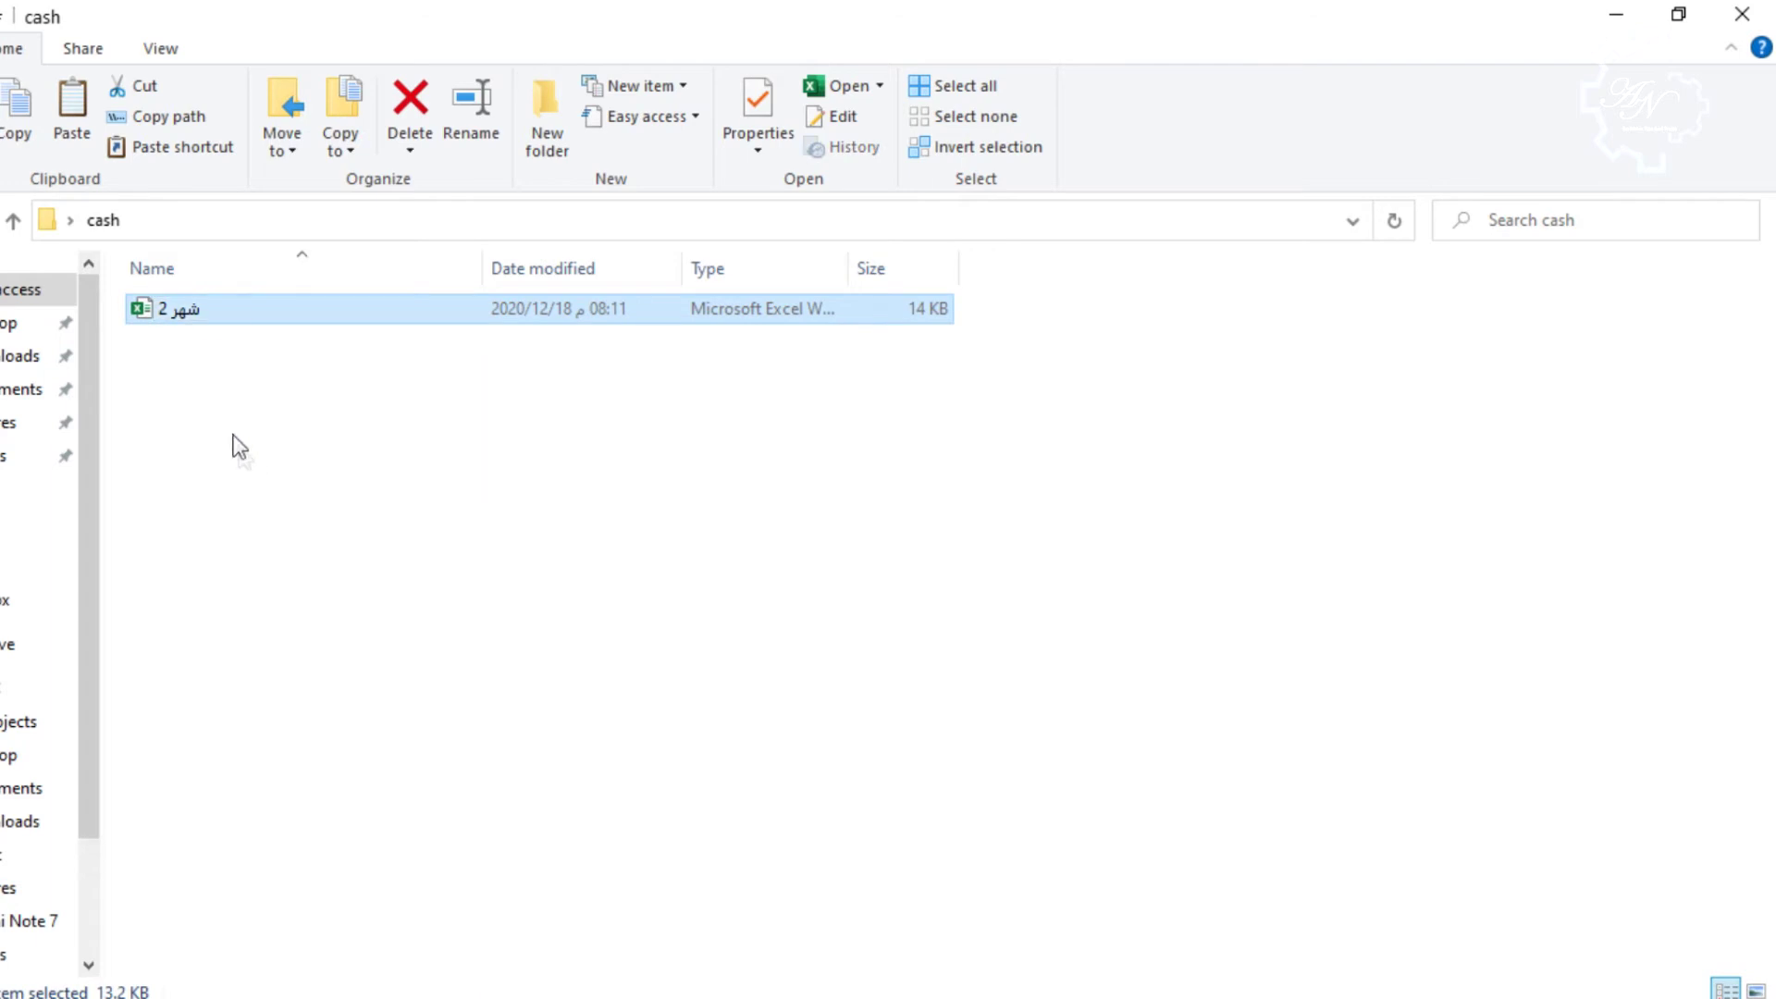
pyautogui.doubleClick(213, 313)
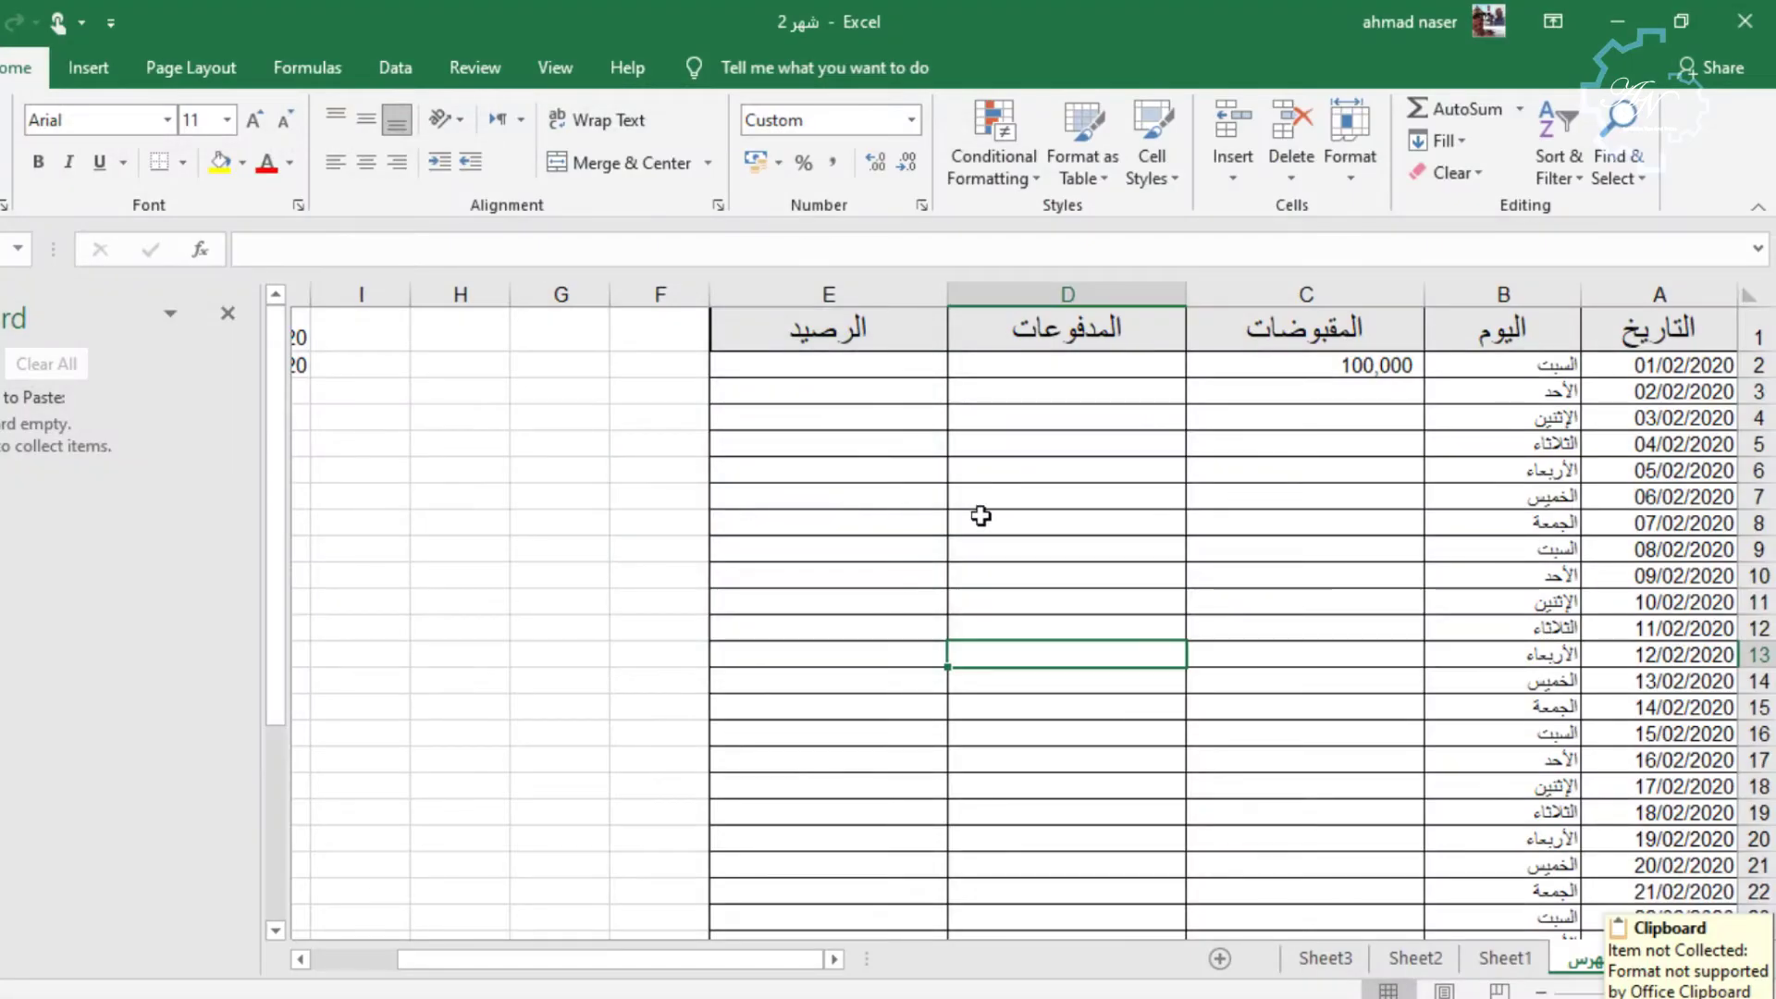
# Clear the leftover row after 29/02/2020, select A2:E30 and bring up Conditional Formatting.
pyautogui.scroll(-3, 979, 512)
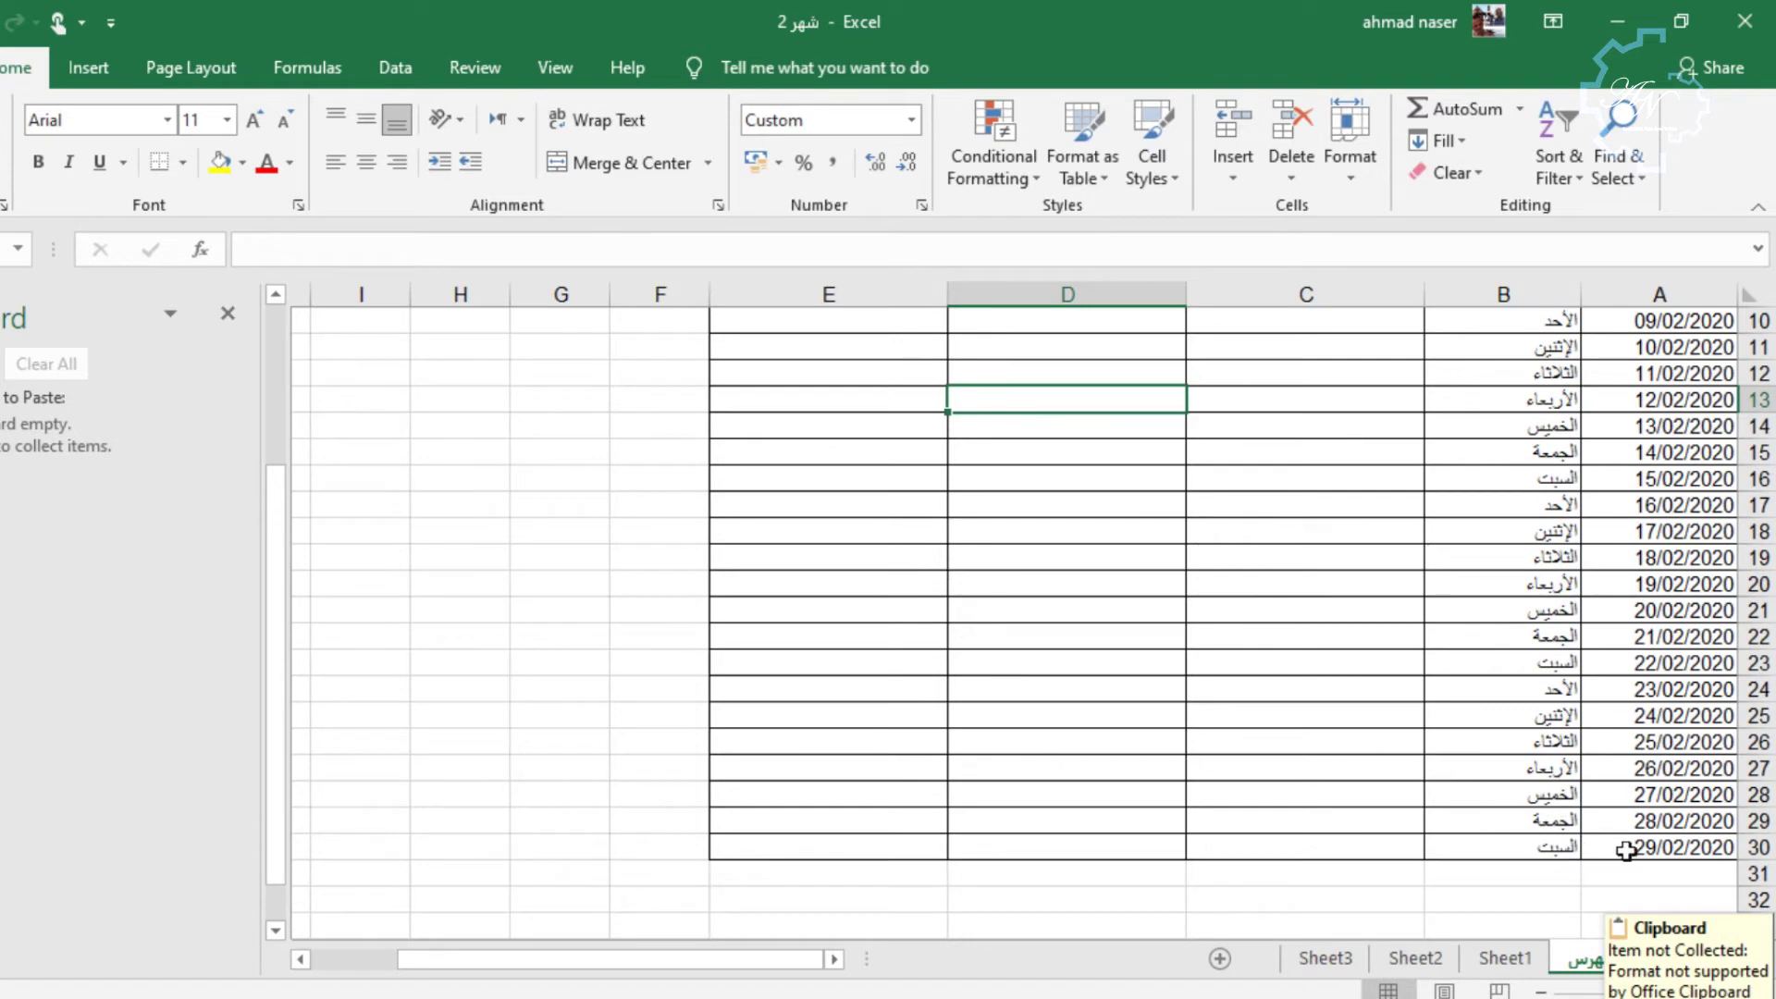
pyautogui.scroll(-1, 1613, 856)
pyautogui.moveTo(1618, 796); pyautogui.dragTo(1106, 797)
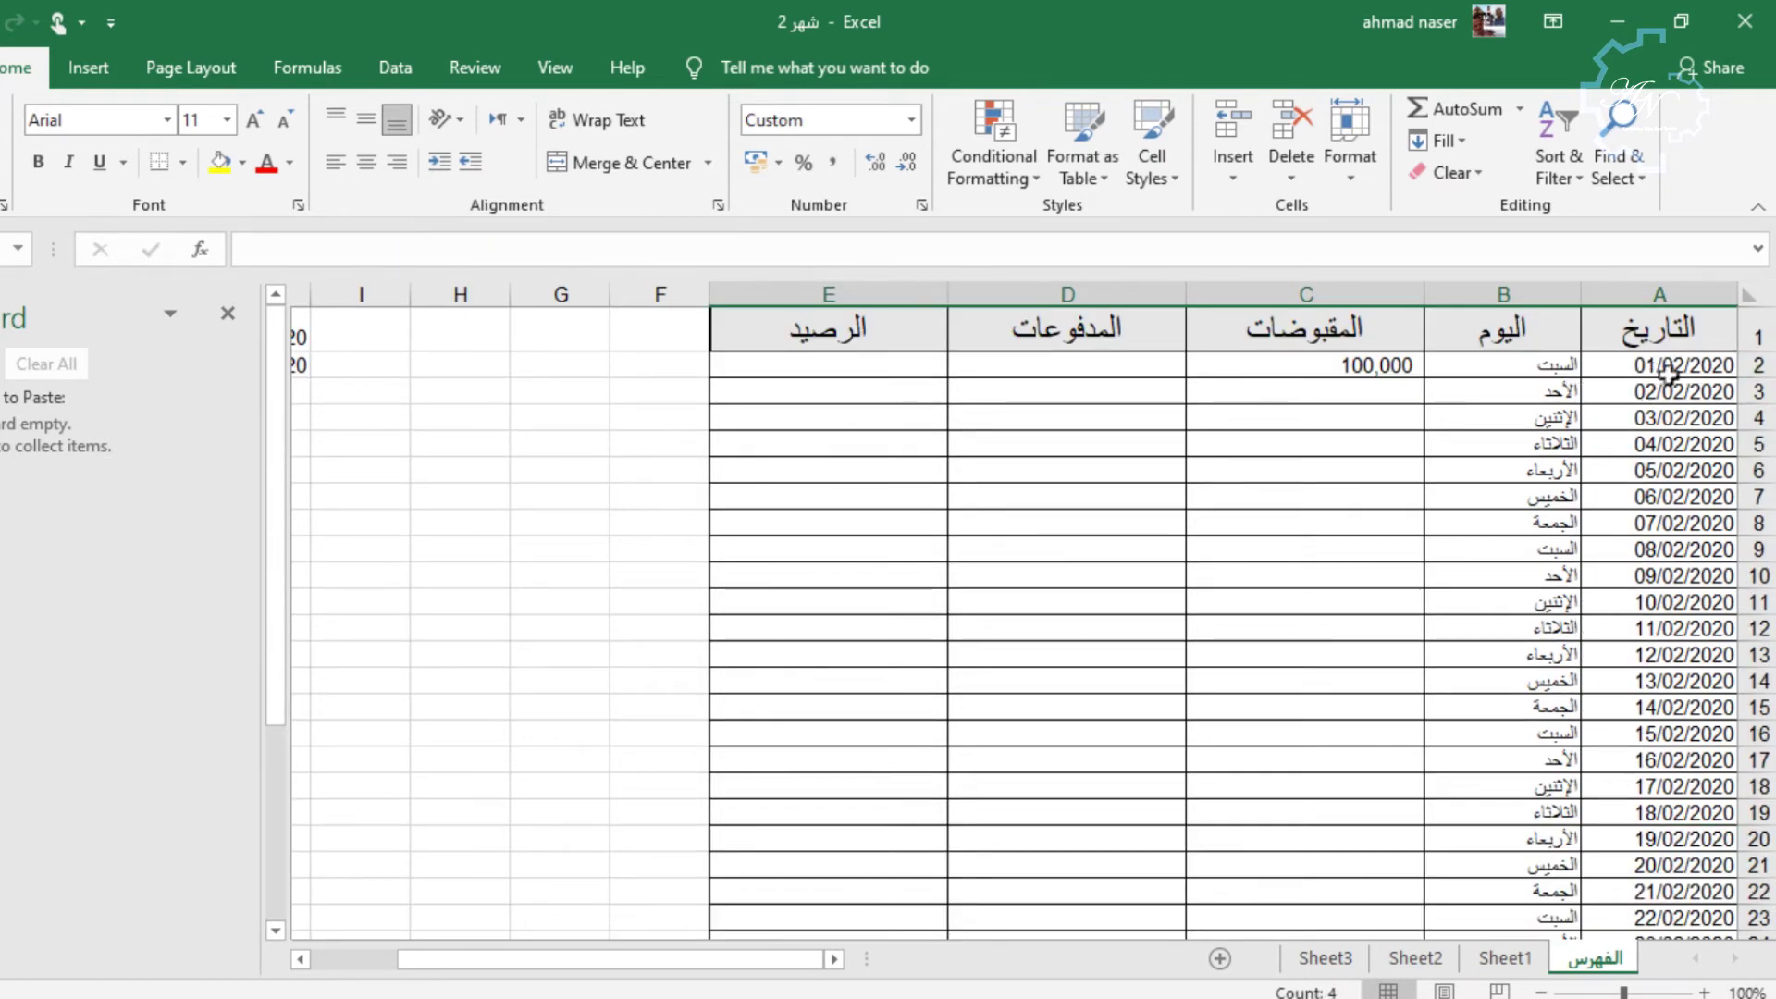
pyautogui.click(1693, 358)
pyautogui.moveTo(1693, 359)
pyautogui.mouseDown()
pyautogui.moveTo(1261, 586)
pyautogui.moveTo(844, 885)
pyautogui.moveTo(838, 909)
pyautogui.moveTo(840, 839)
pyautogui.mouseUp()
pyautogui.scroll(-1, 944, 782)
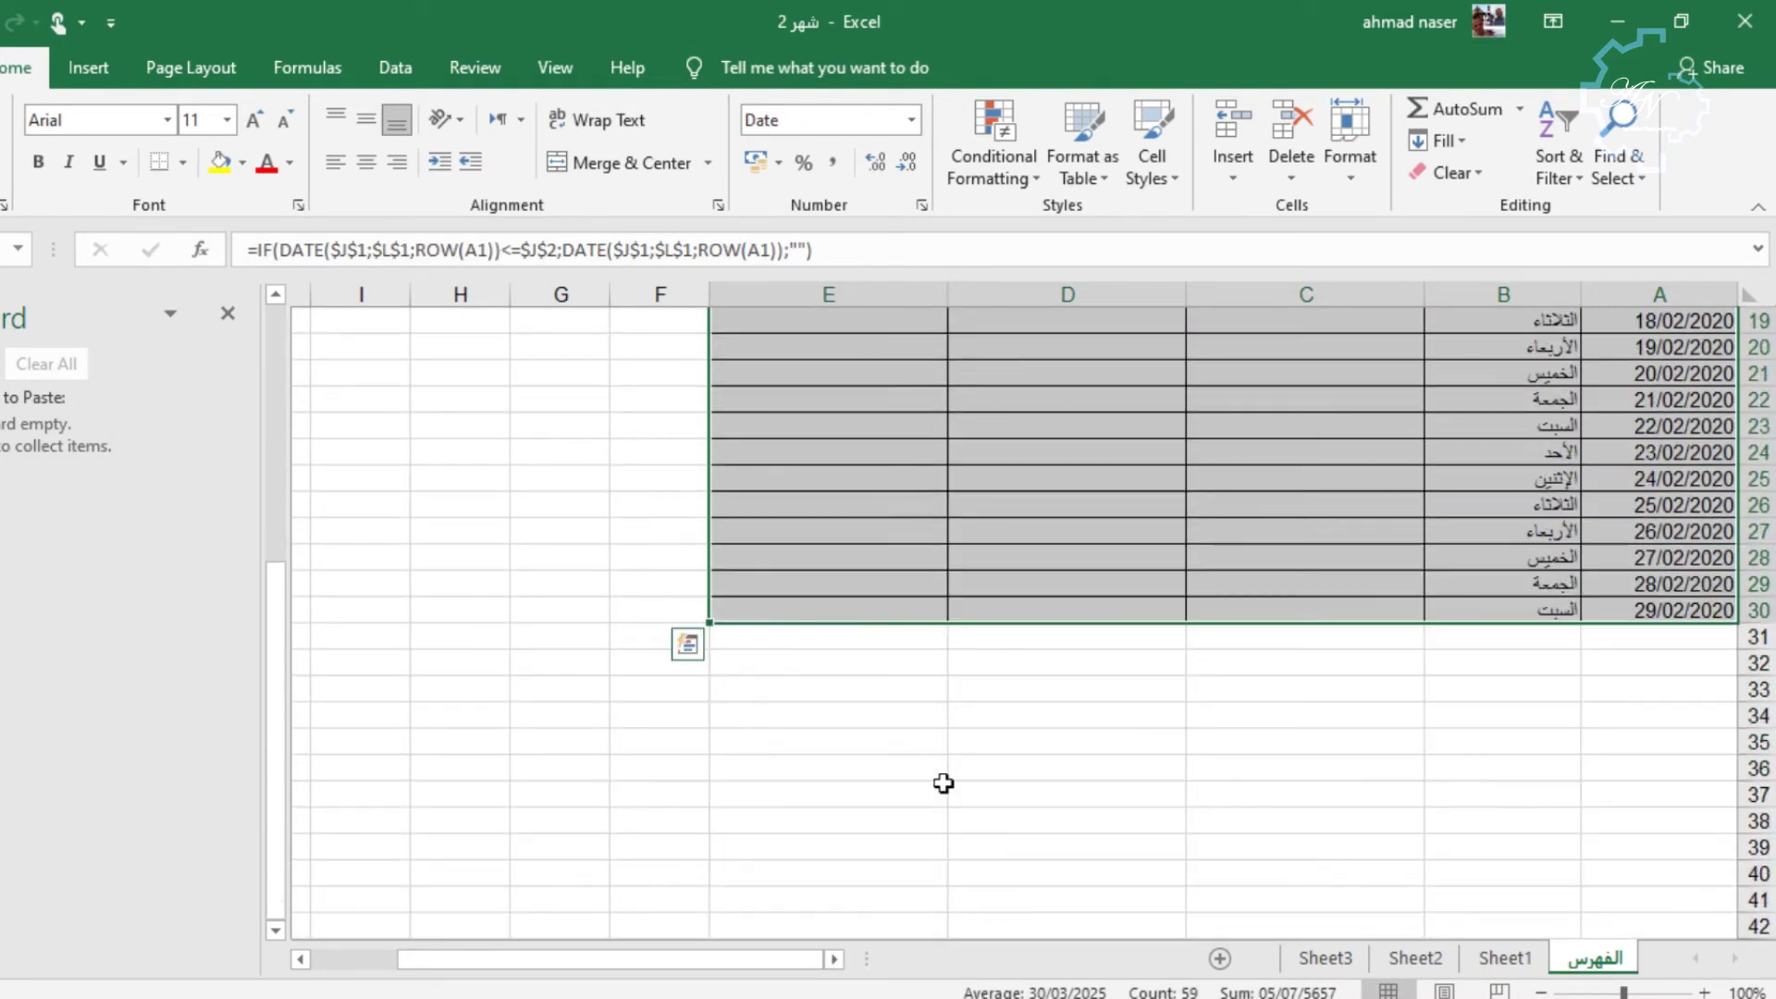
pyautogui.scroll(4, 947, 781)
pyautogui.click(995, 166)
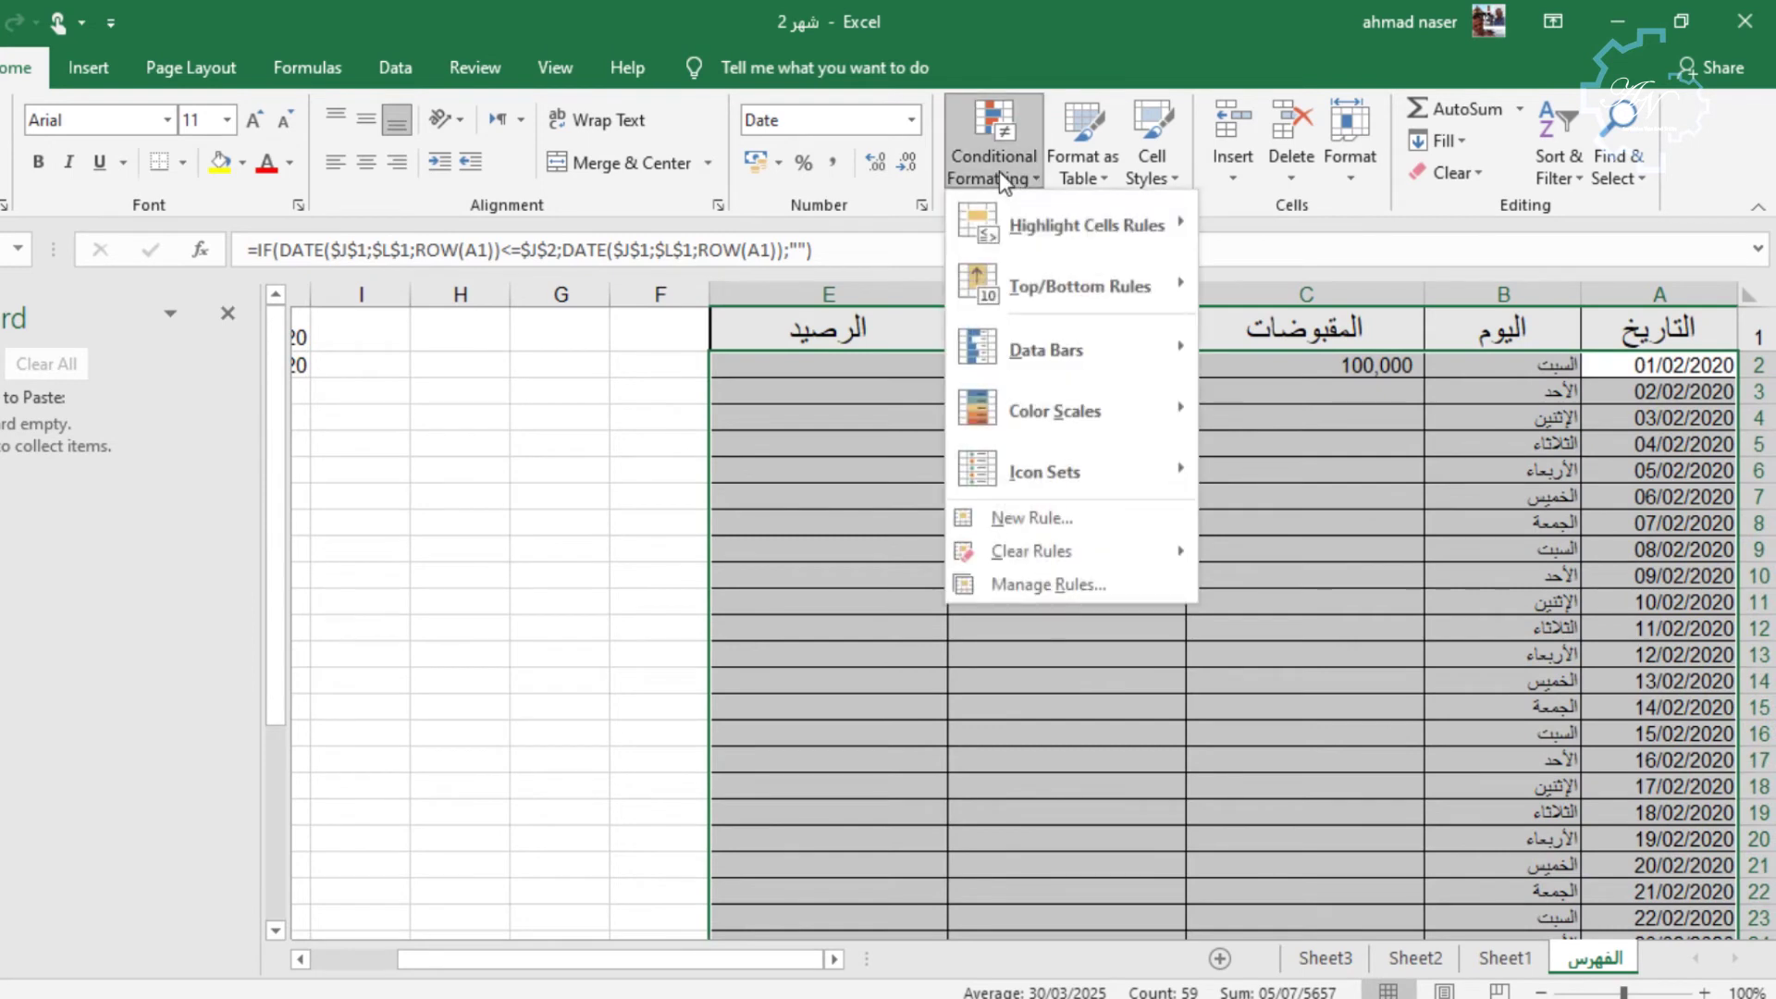
# Create a formula rule =$B2="الجمعة" that targets Friday rows, and open its format settings.
pyautogui.click(1032, 518)
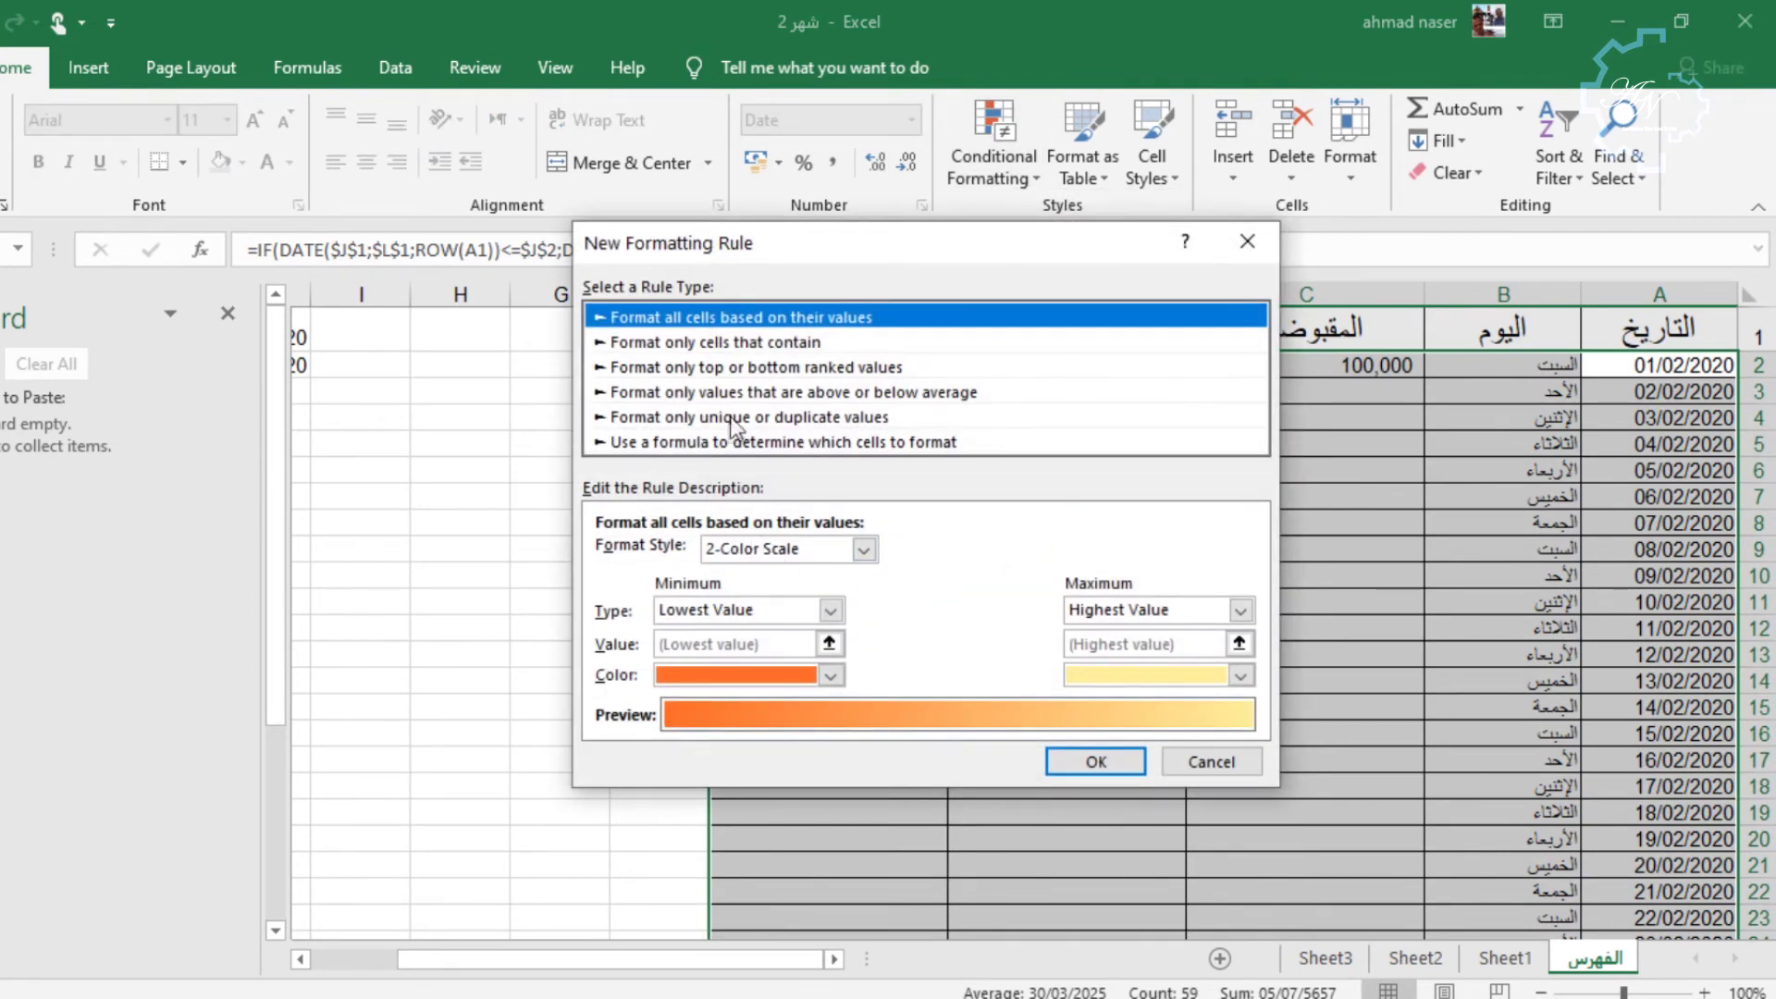
pyautogui.click(736, 442)
pyautogui.write('=b')
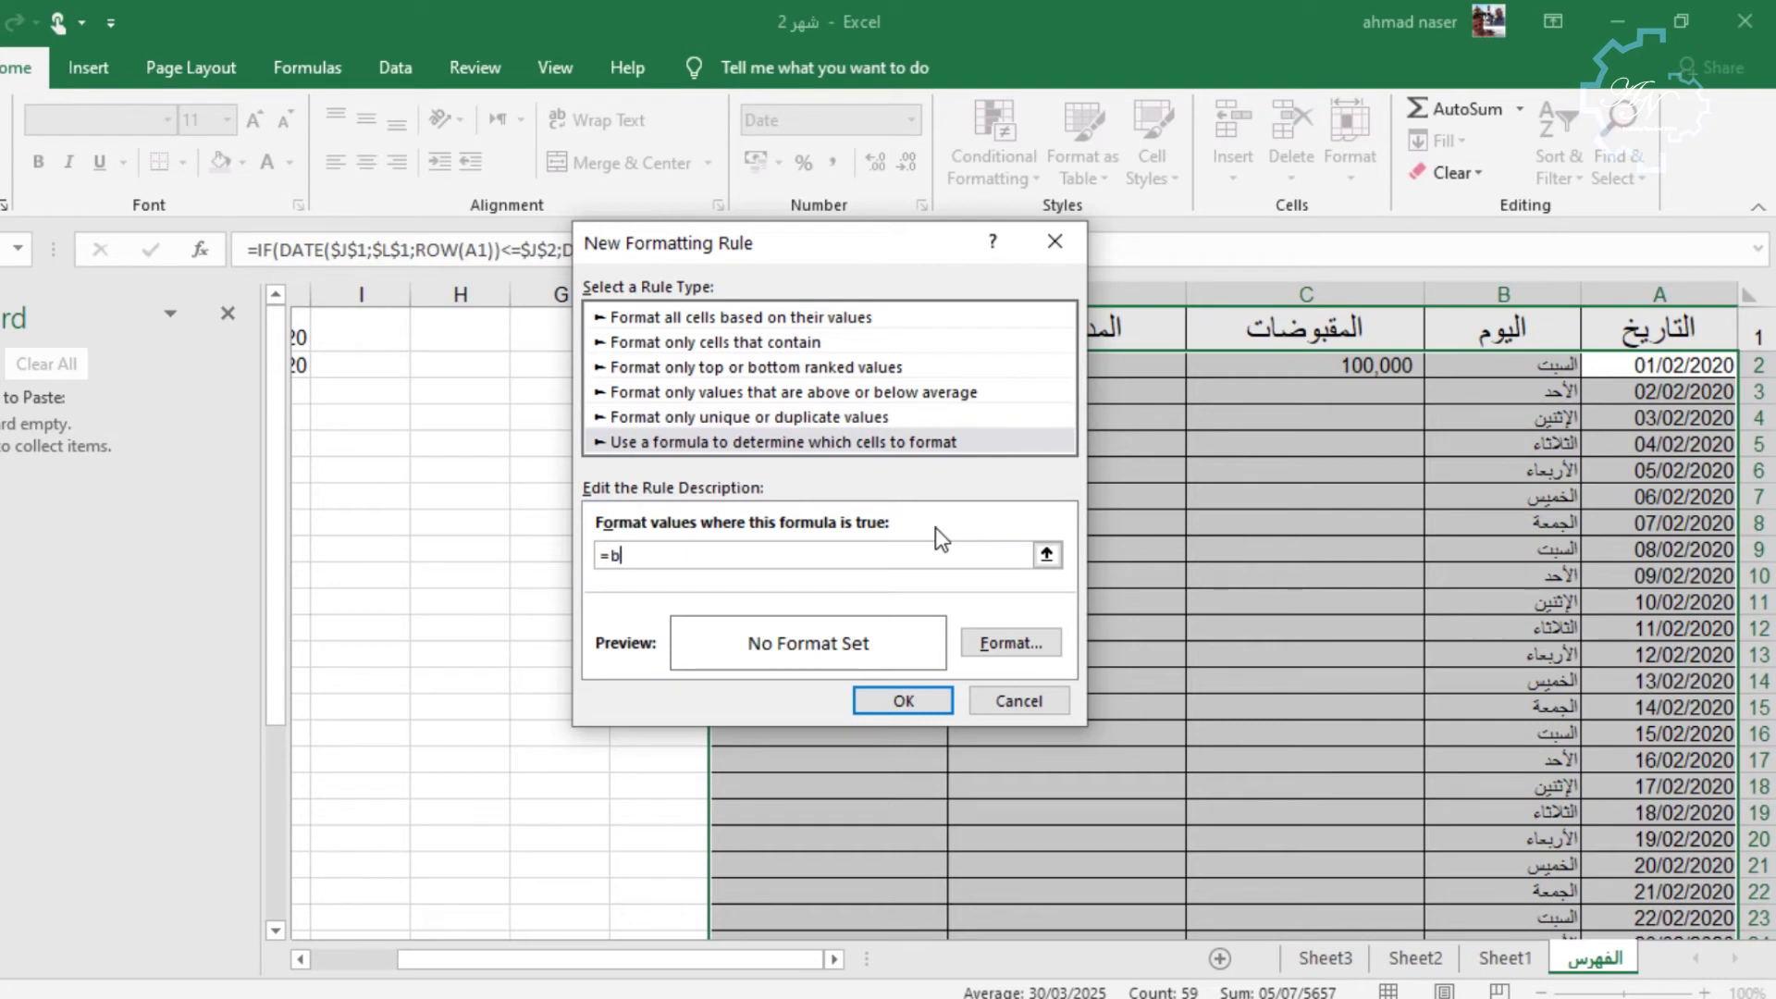
pyautogui.write('2')
pyautogui.press('F4')
pyautogui.press('F4')
pyautogui.press('F4')
pyautogui.click(995, 645)
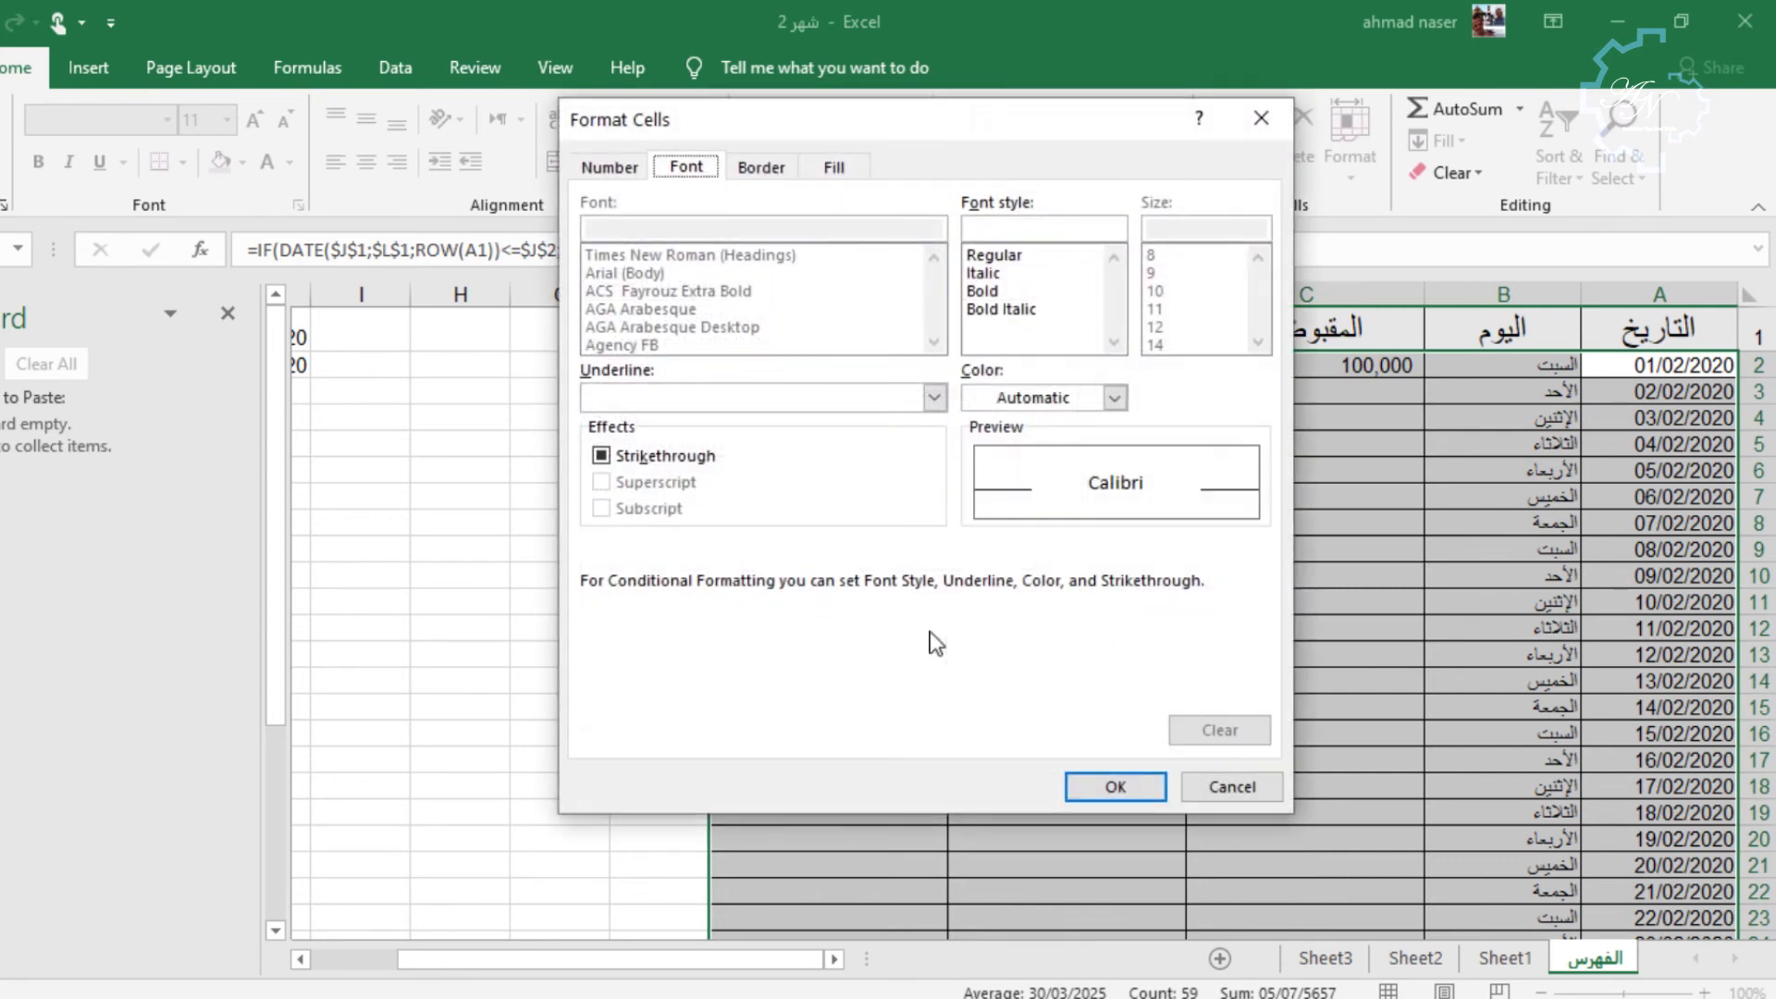
# Give the Friday rule a light peach fill and apply it.
pyautogui.click(822, 176)
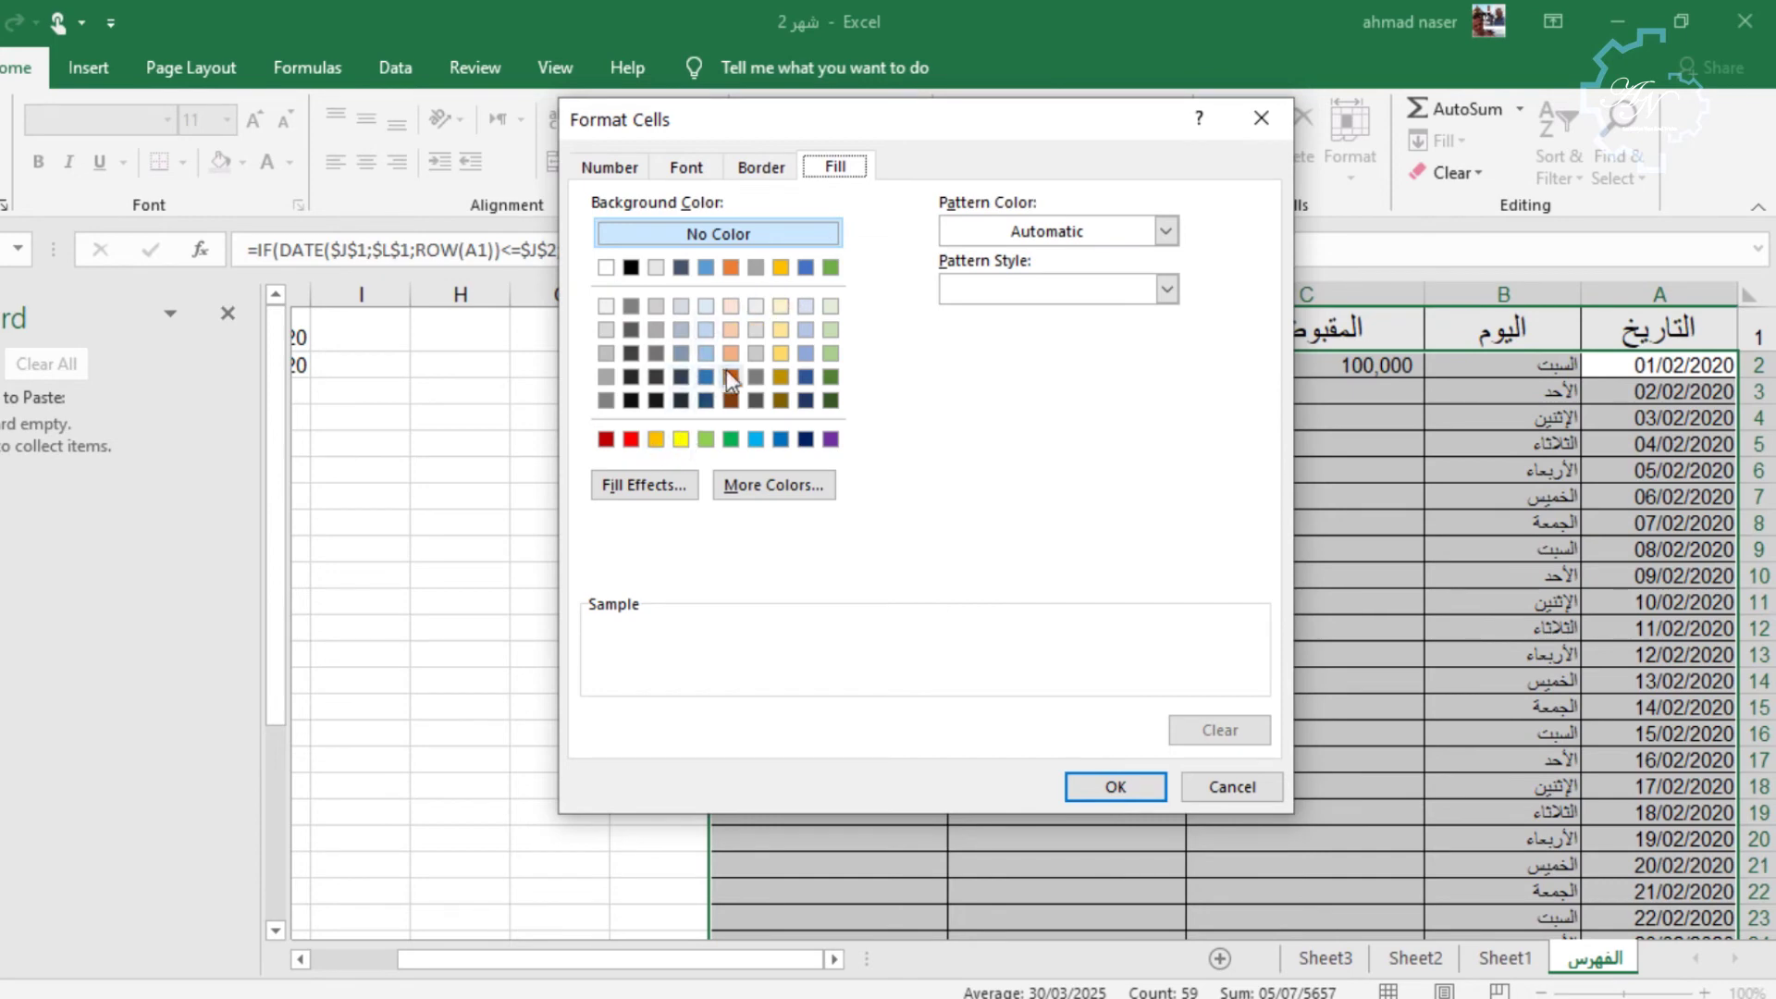
pyautogui.click(731, 330)
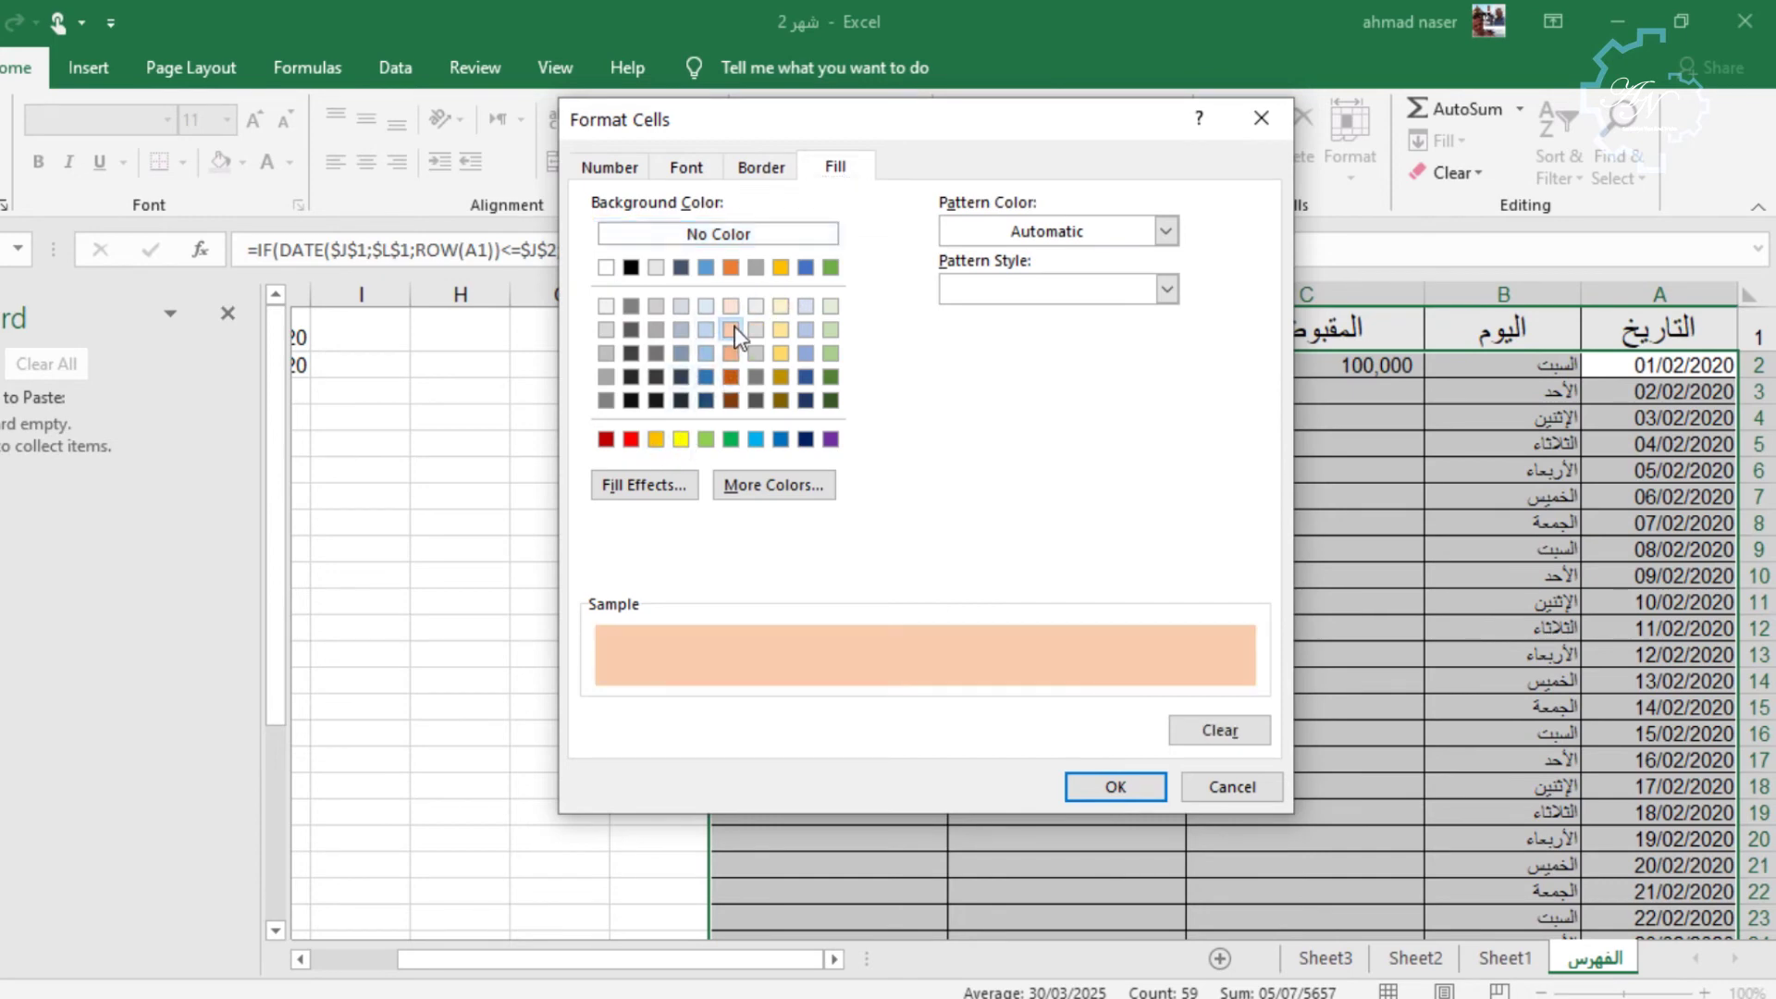
pyautogui.click(1115, 784)
pyautogui.click(930, 699)
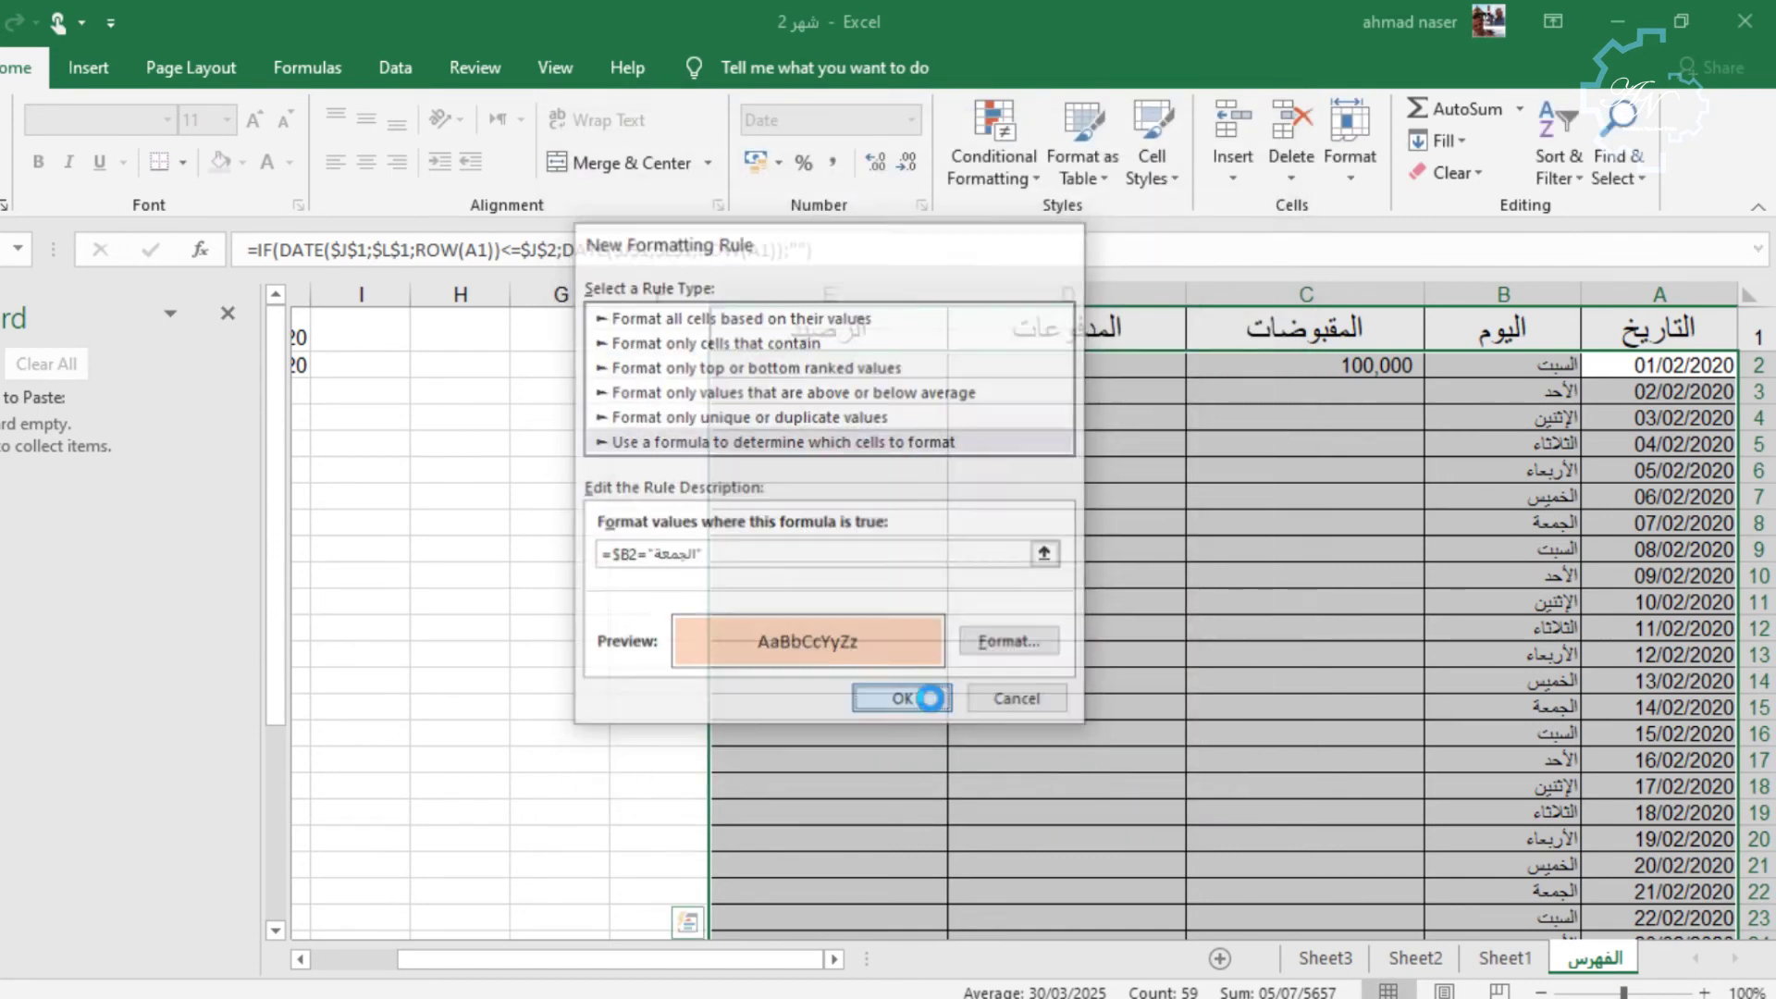
# Deselect the range and review the shaded Friday rows: 7, 14, 21 and 28/02/2020.
pyautogui.scroll(-8, 1099, 603)
pyautogui.scroll(4, 1099, 603)
pyautogui.click(1099, 603)
pyautogui.scroll(3, 1110, 611)
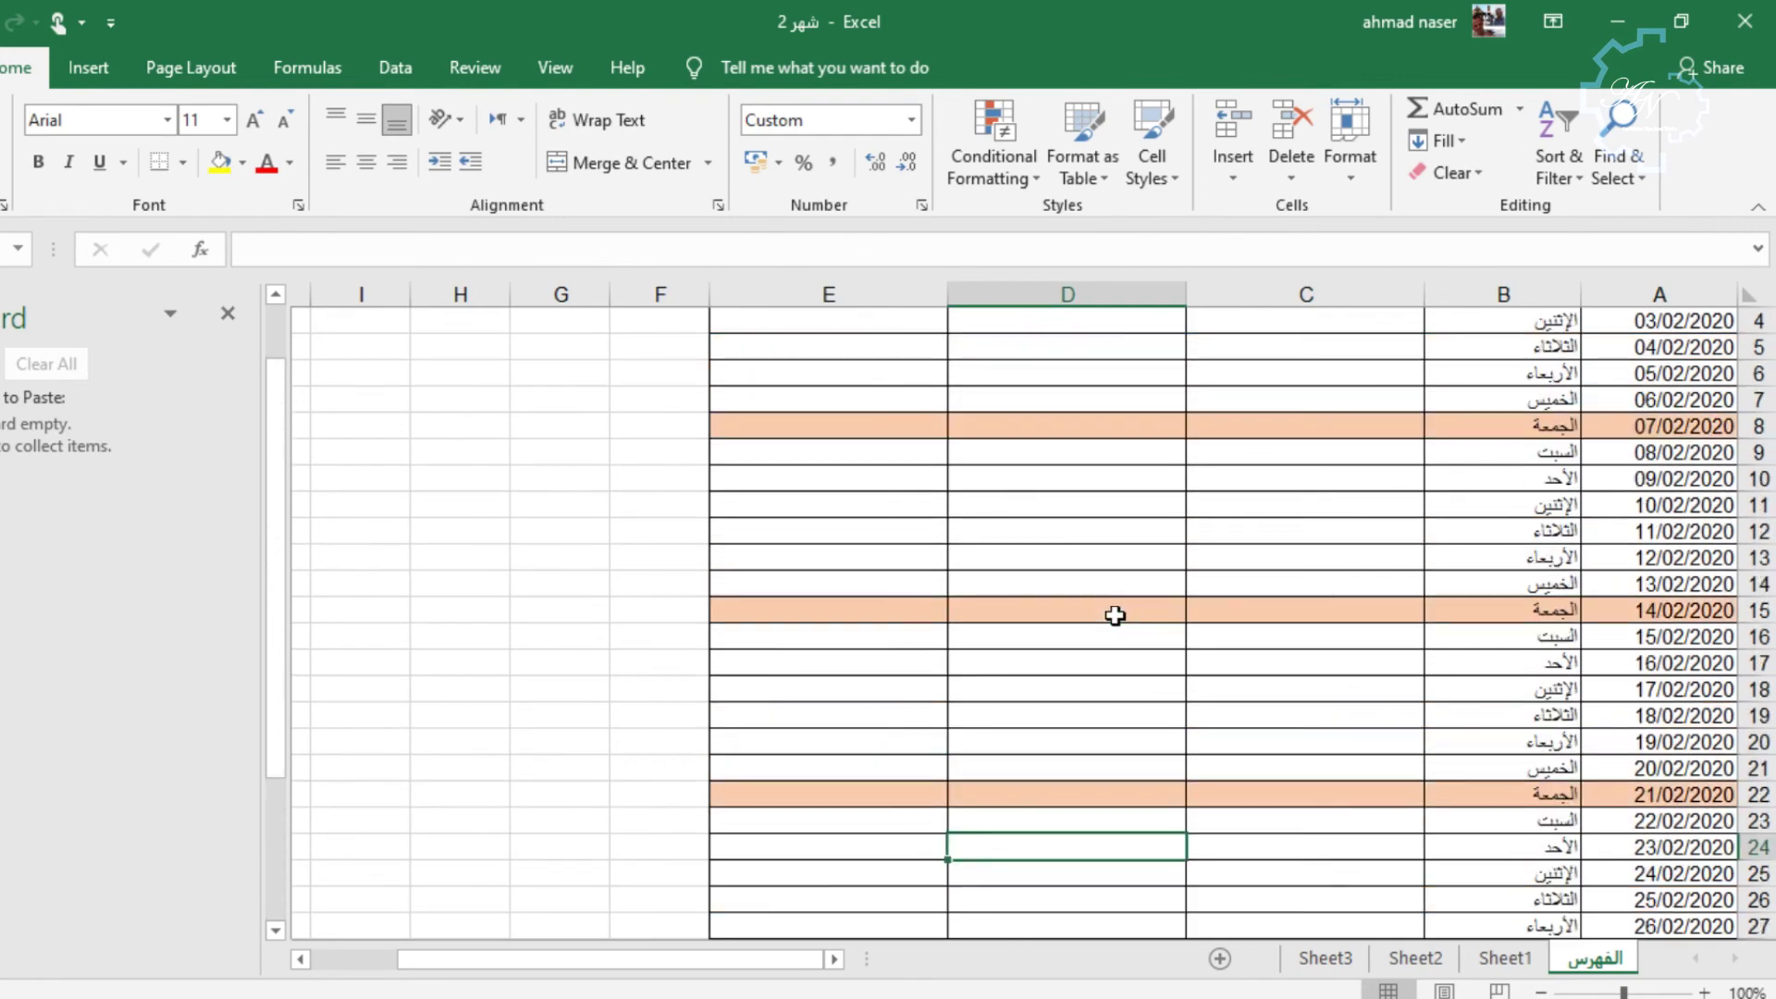
pyautogui.scroll(1, 1114, 615)
pyautogui.scroll(-2, 1115, 616)
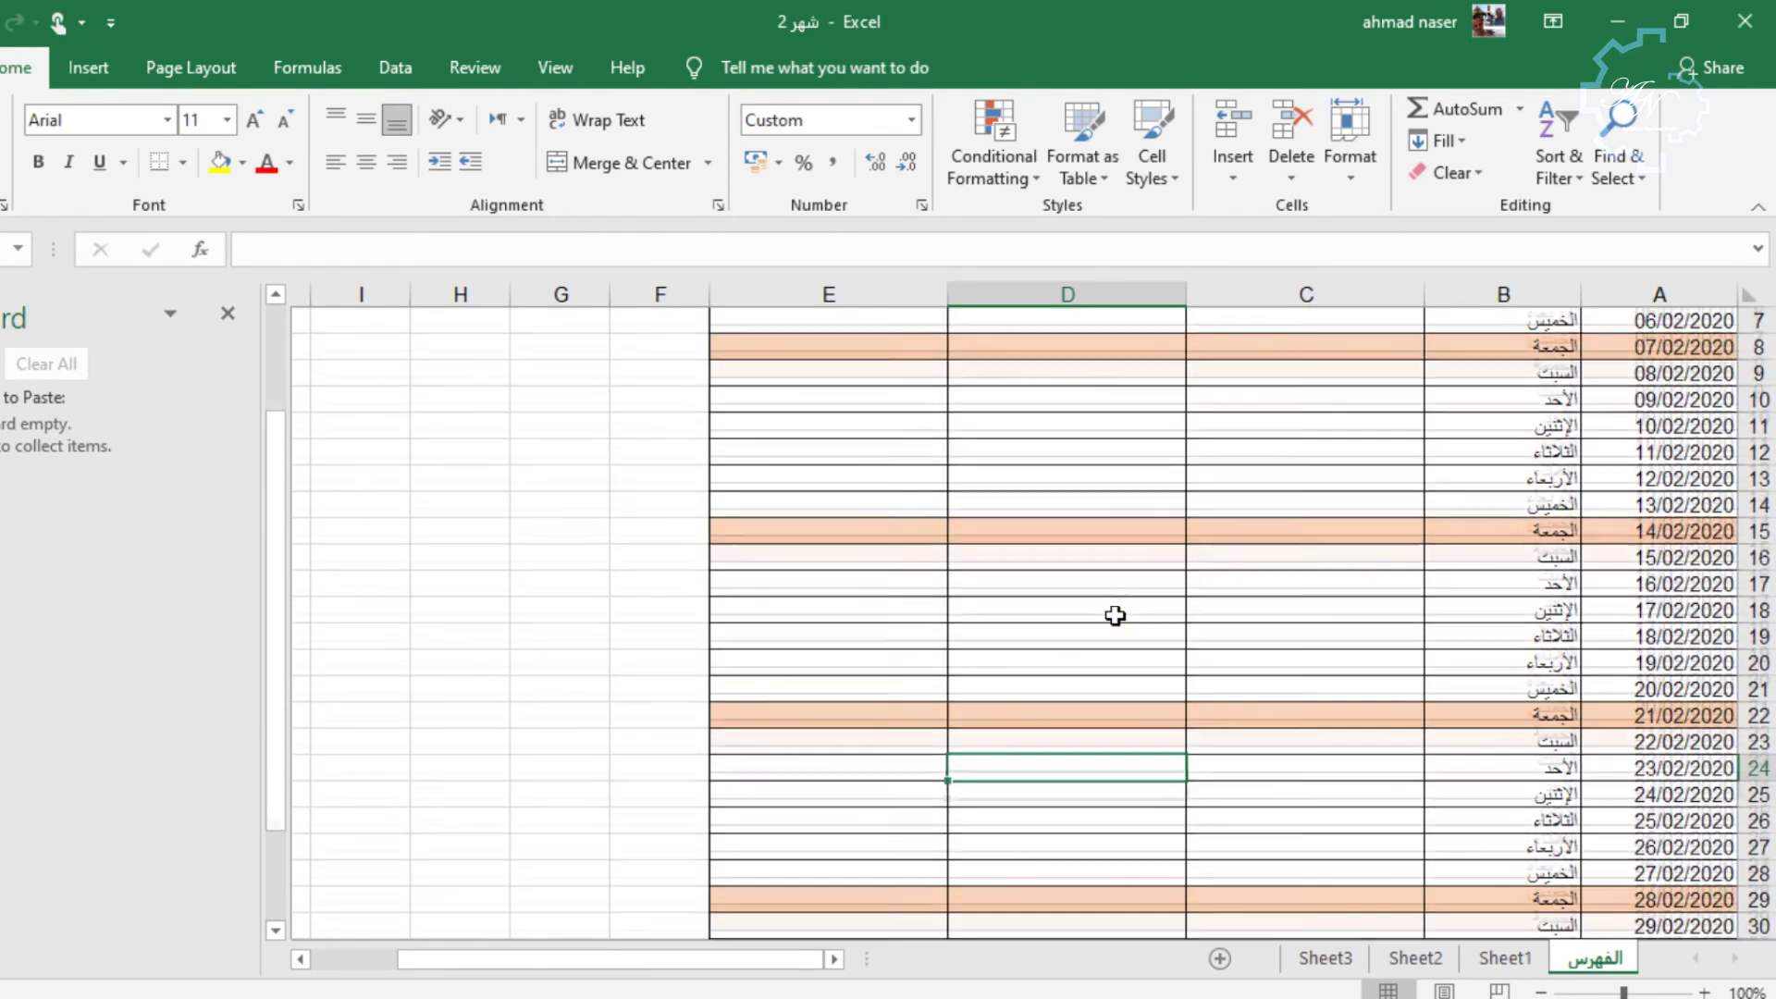
pyautogui.scroll(2, 1115, 615)
pyautogui.scroll(-1, 1115, 615)
pyautogui.scroll(-1, 1115, 615)
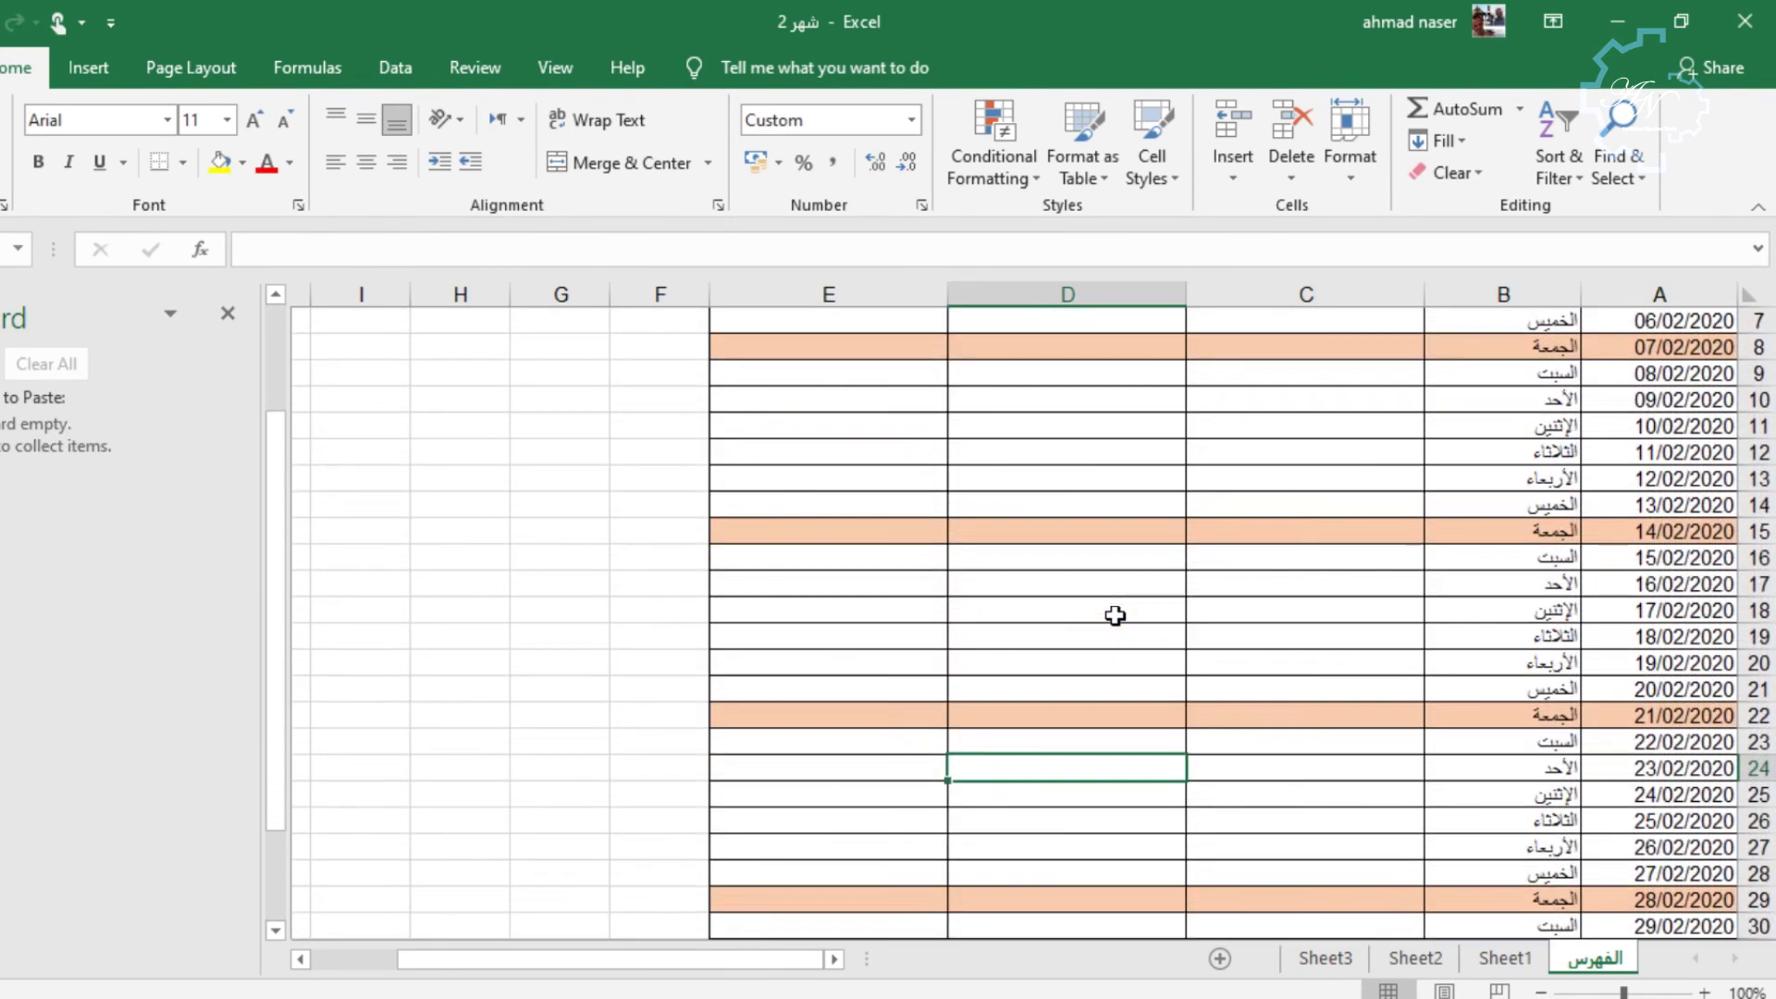
pyautogui.scroll(2, 1115, 615)
pyautogui.scroll(-1, 1115, 615)
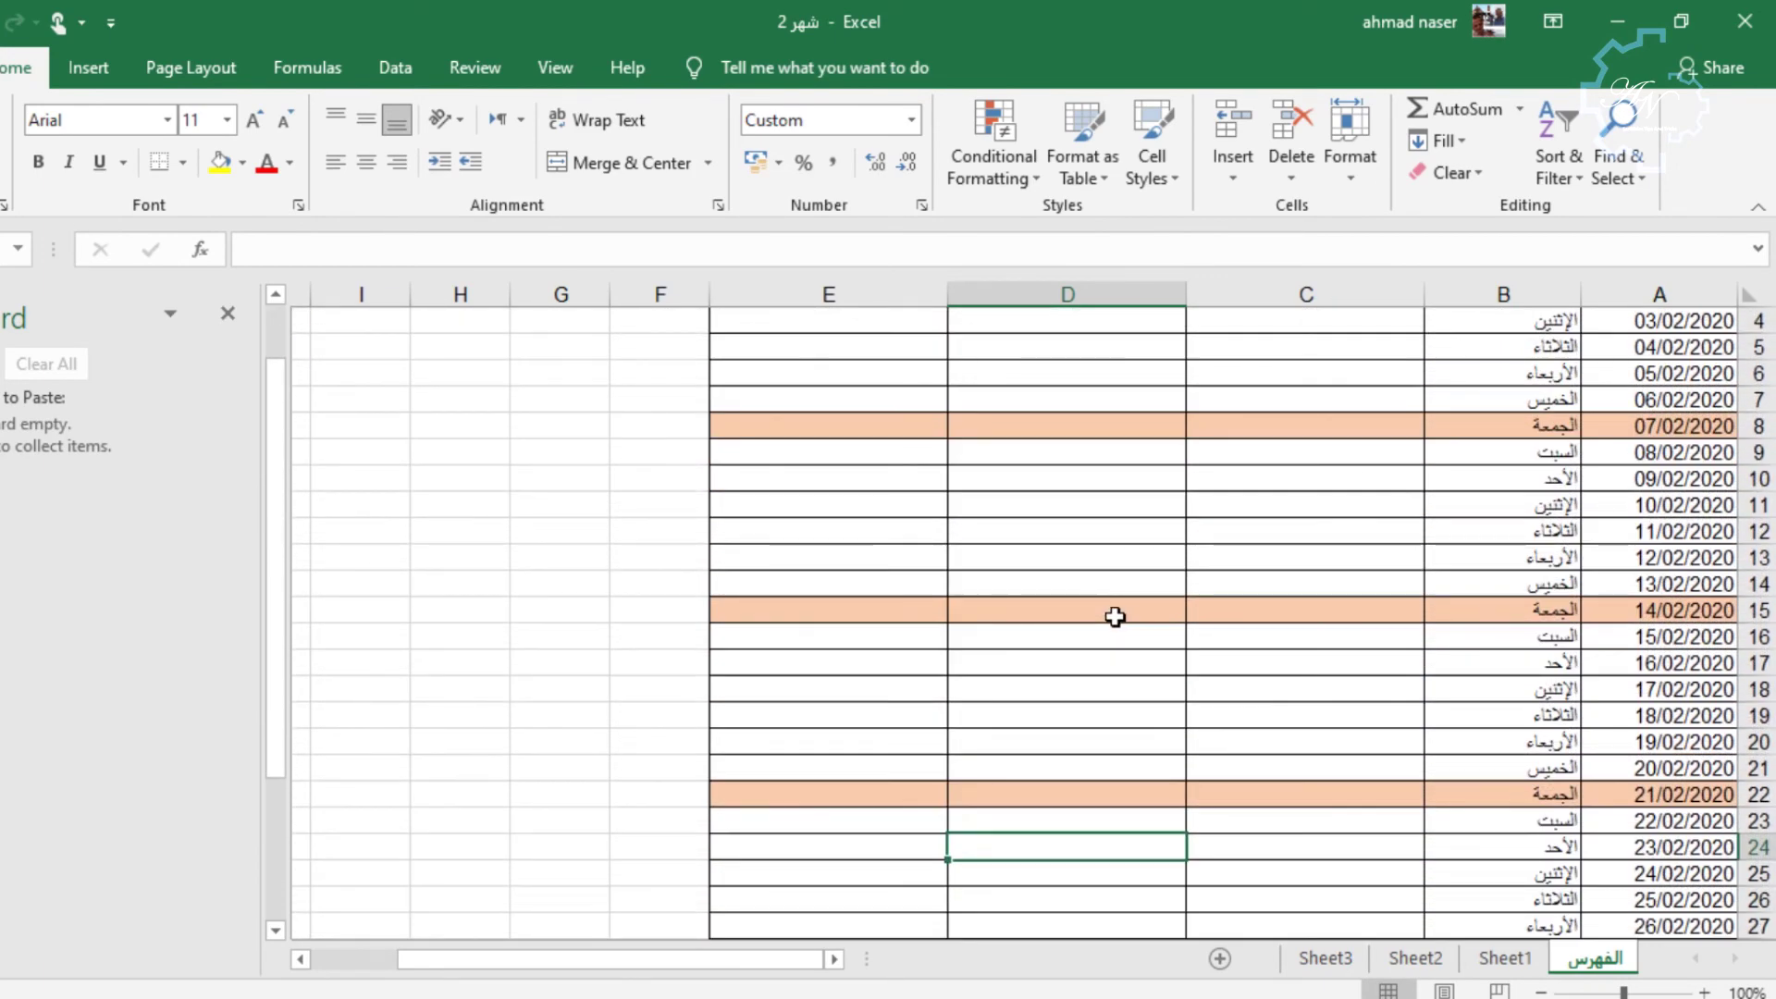
# Delete the 100,000 opening receipt from cell C2.
pyautogui.scroll(1, 1114, 617)
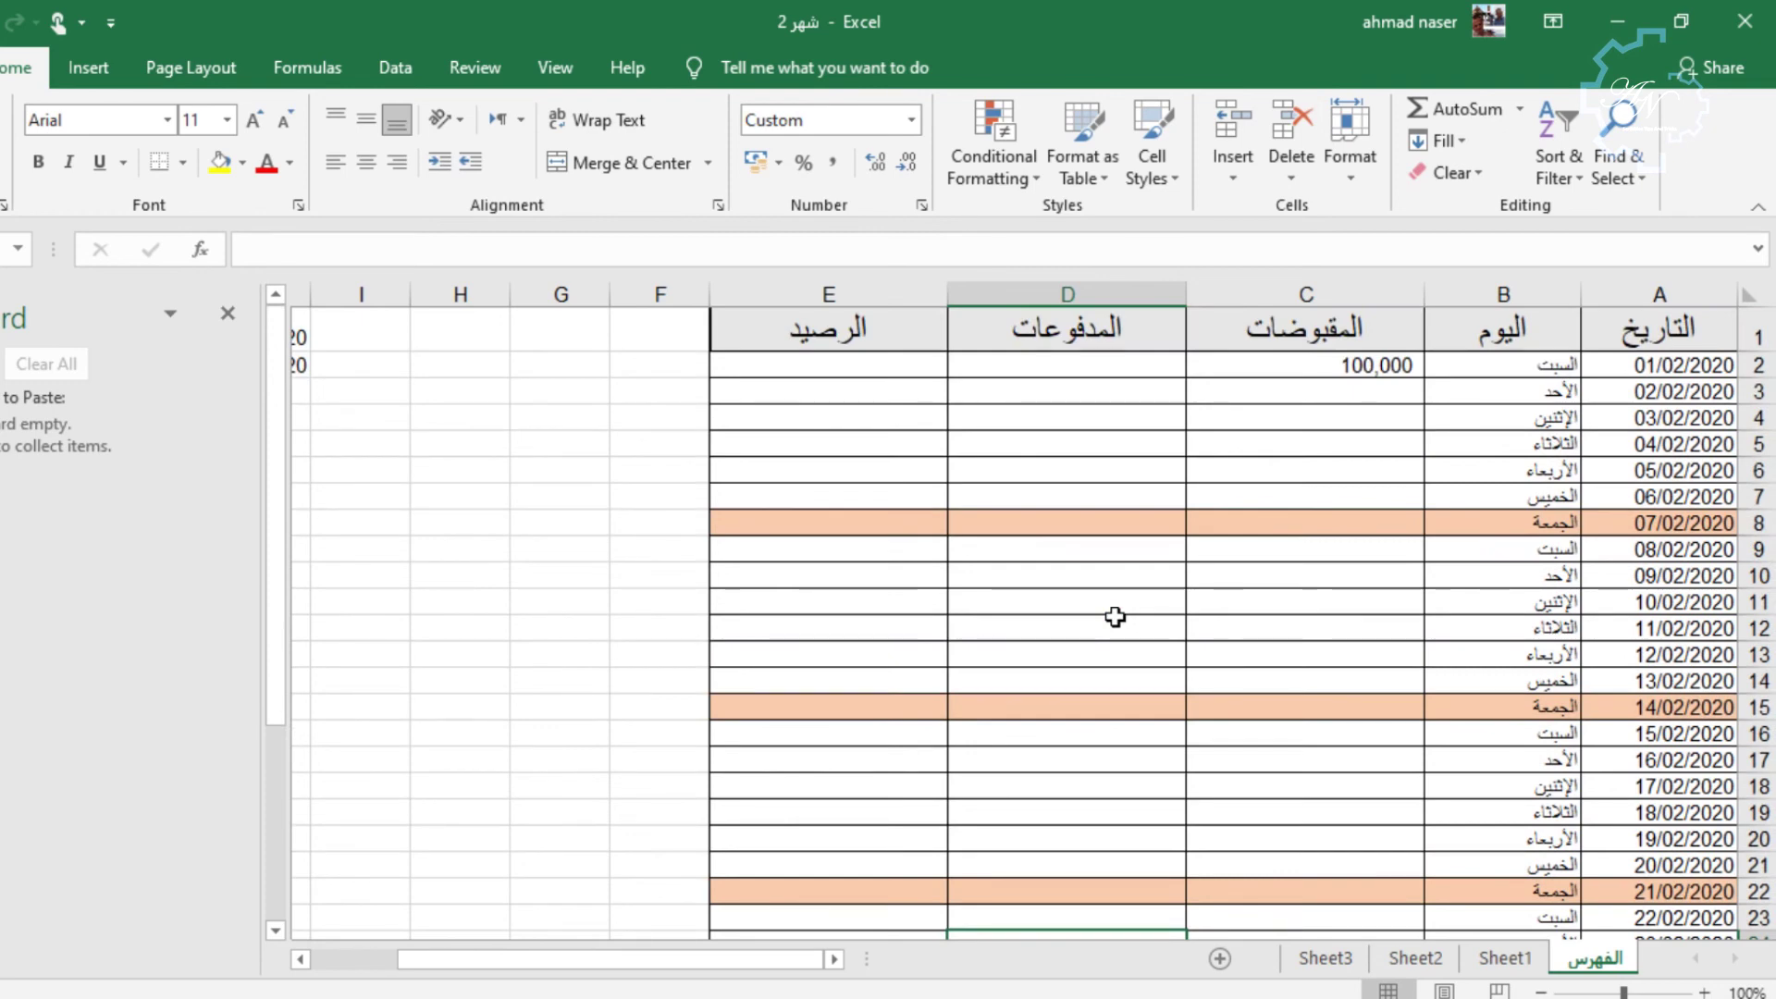
pyautogui.click(1323, 366)
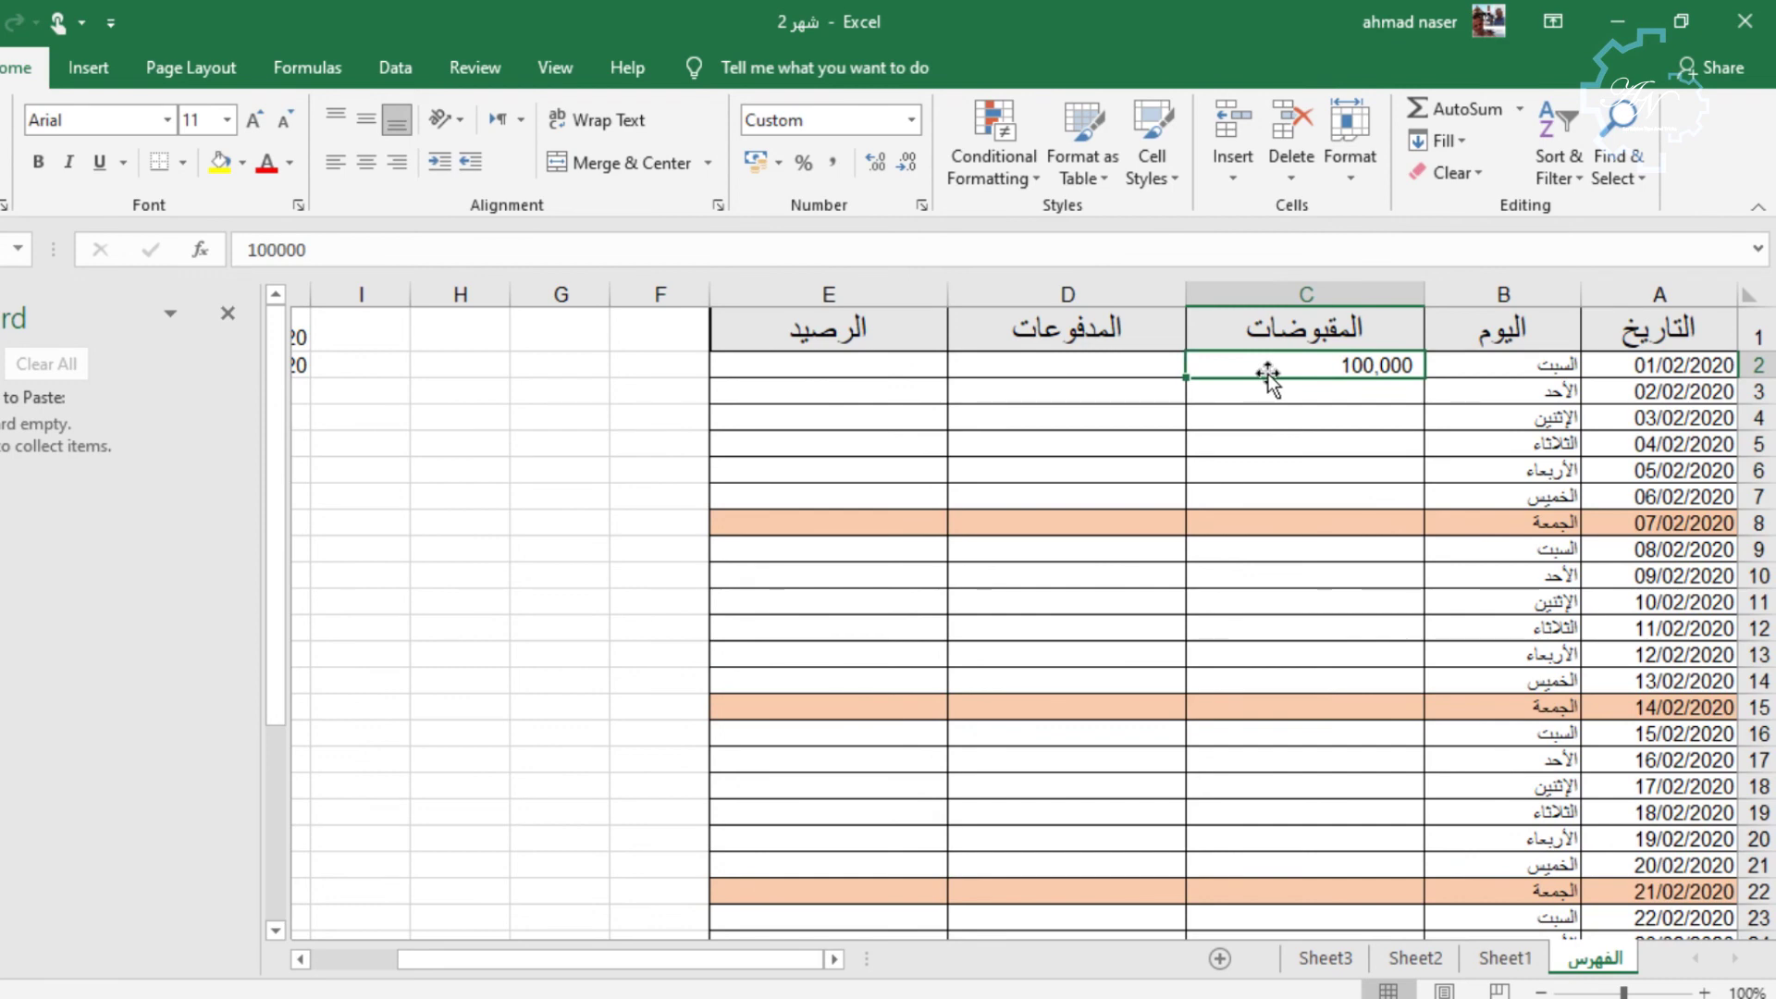
pyautogui.press('Delete')
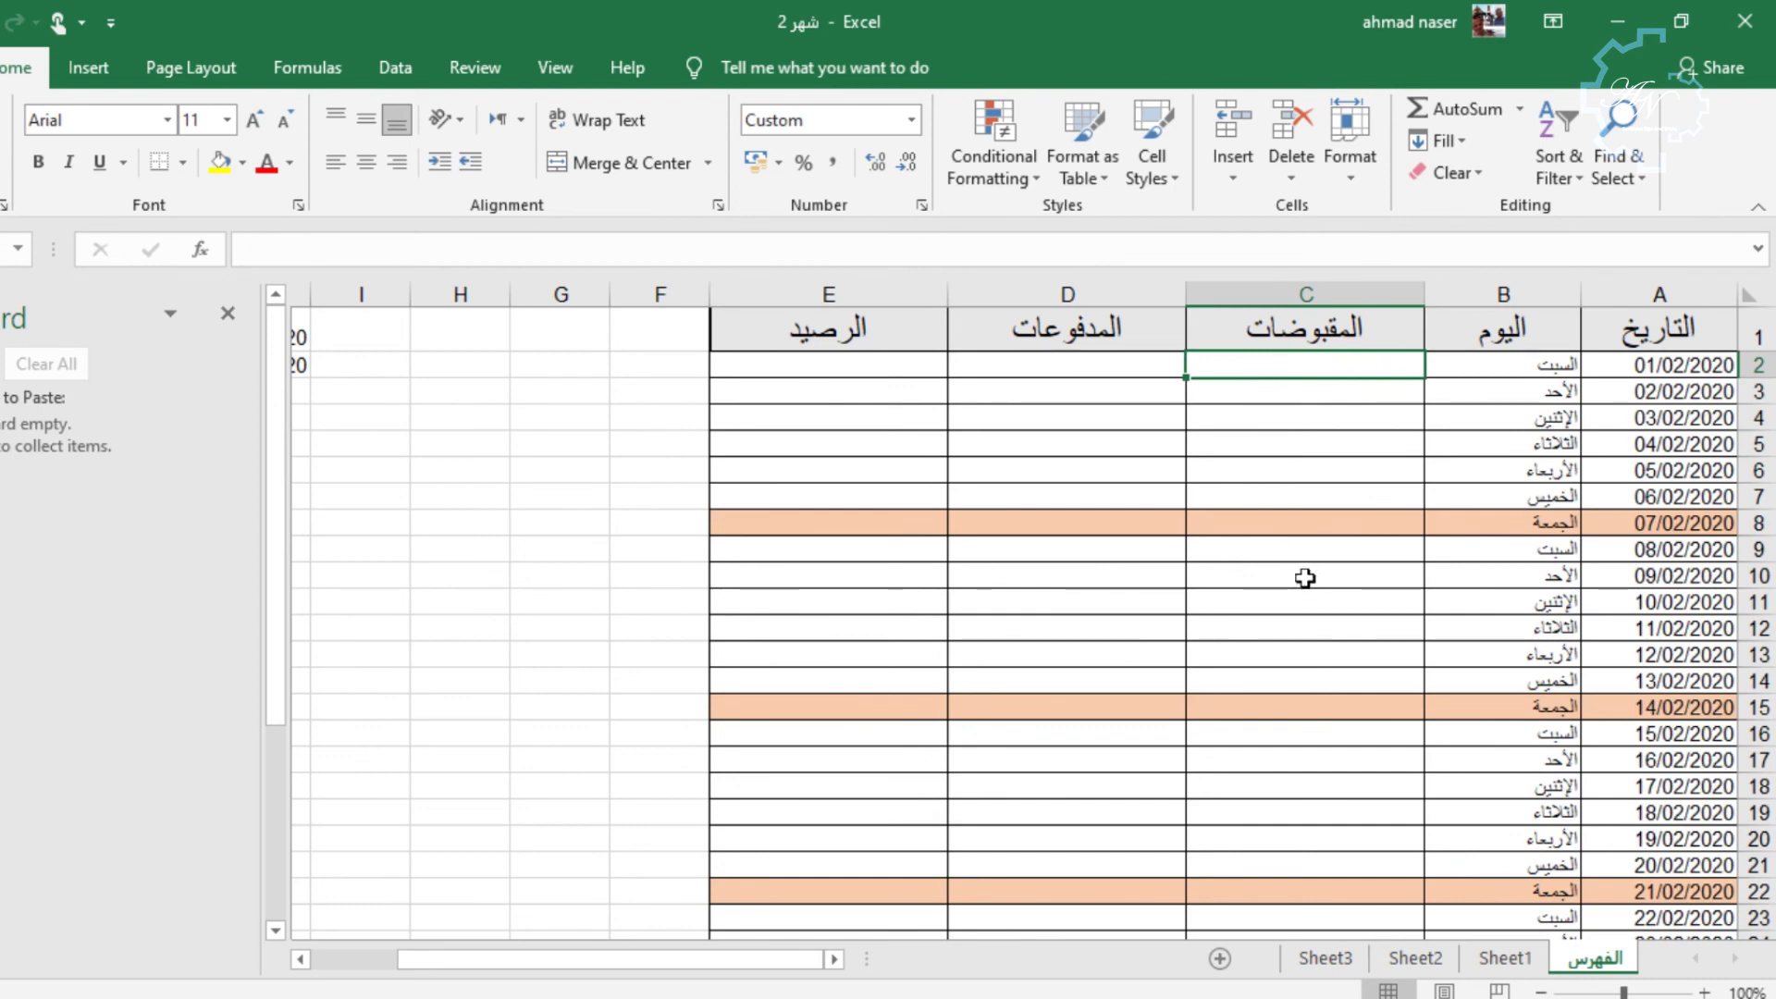
pyautogui.scroll(-1, 1305, 575)
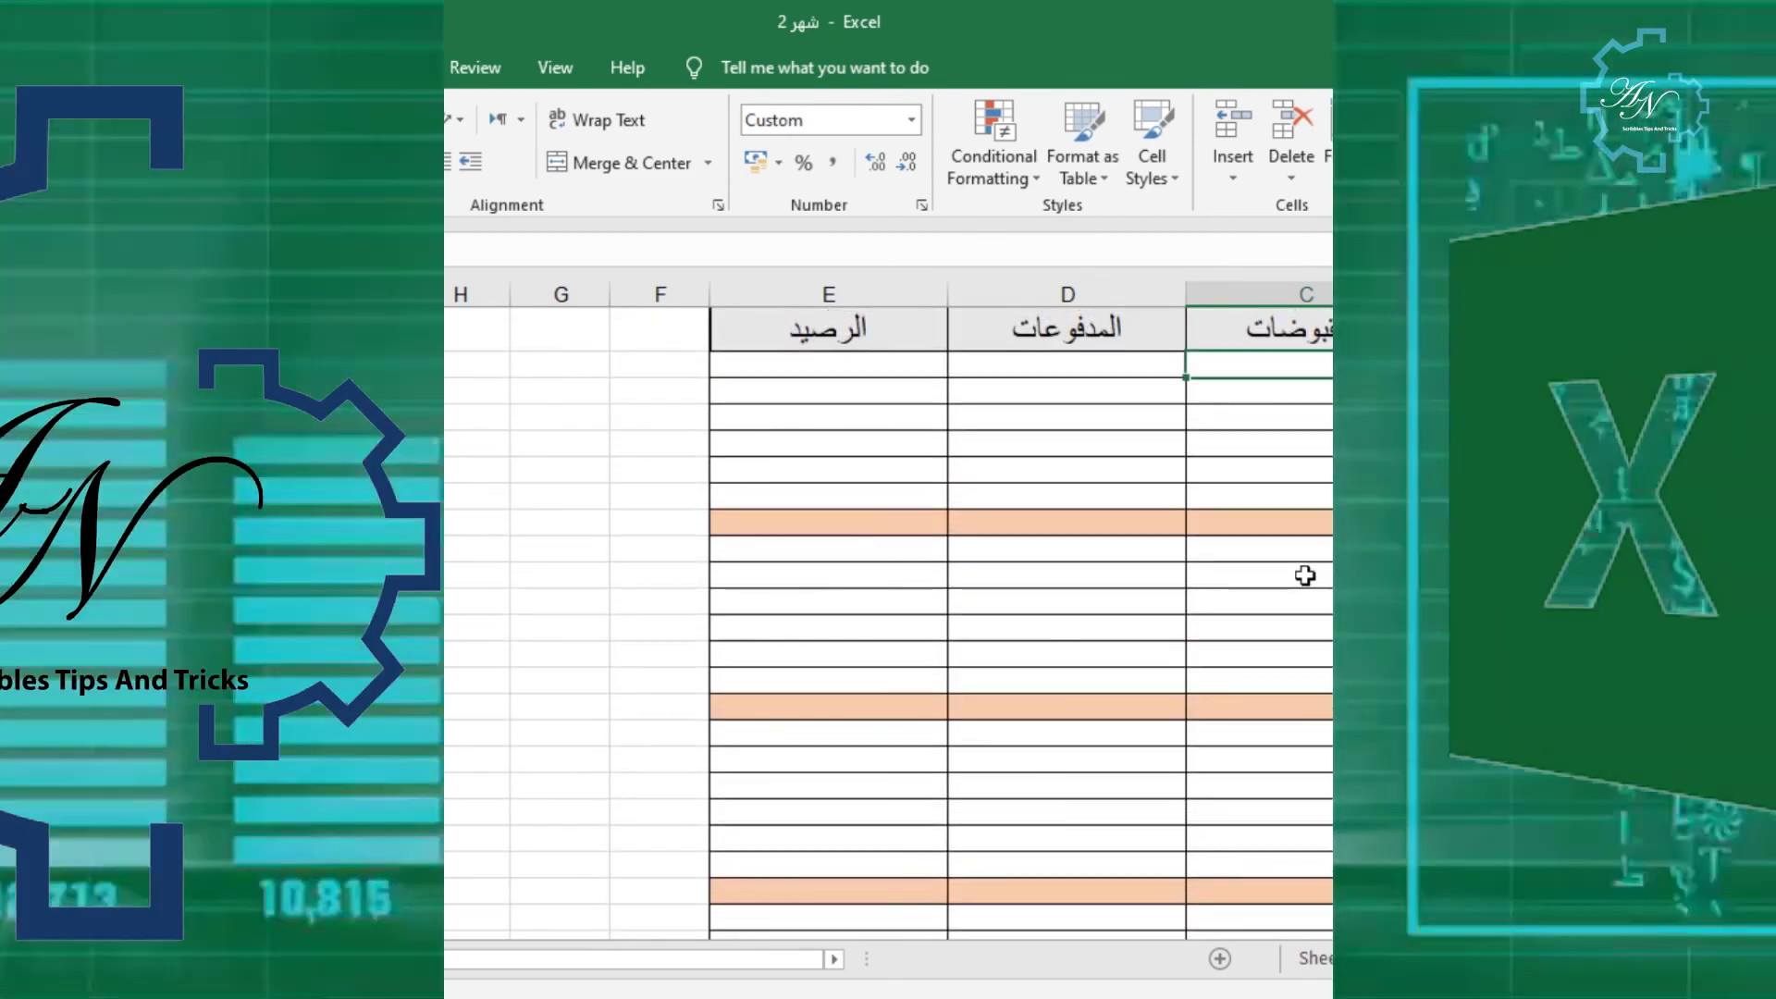